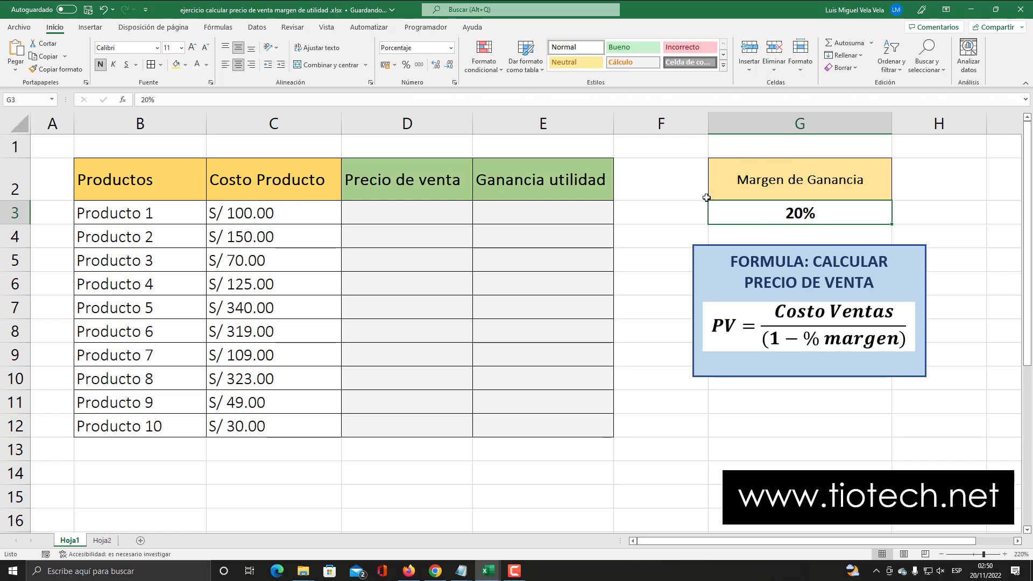
- Highlight the Hoja1 product costs and the 20% margin in G3, then switch to Hoja2
drag(761, 185, 789, 215)
drag(143, 179, 511, 421)
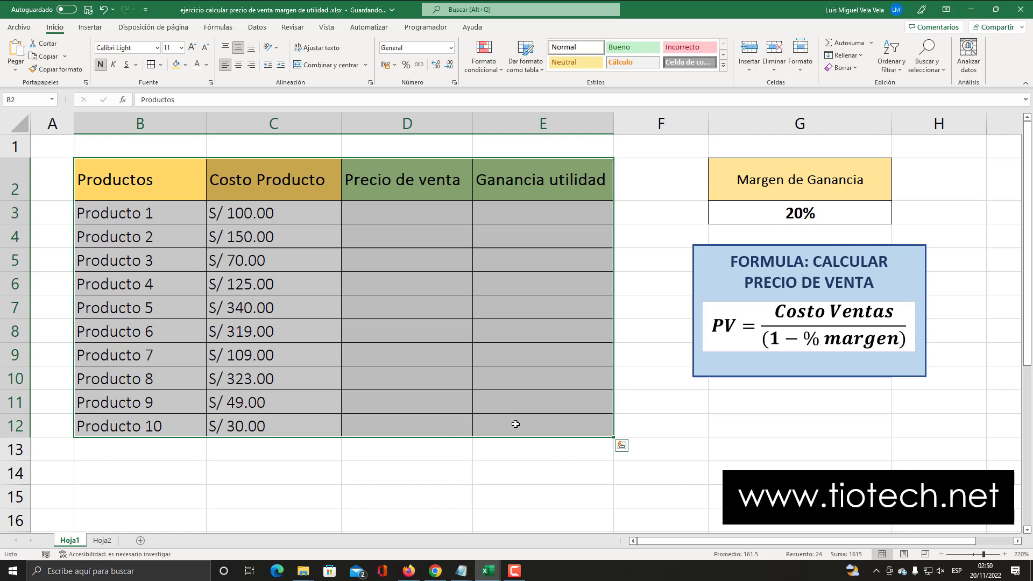
click(398, 292)
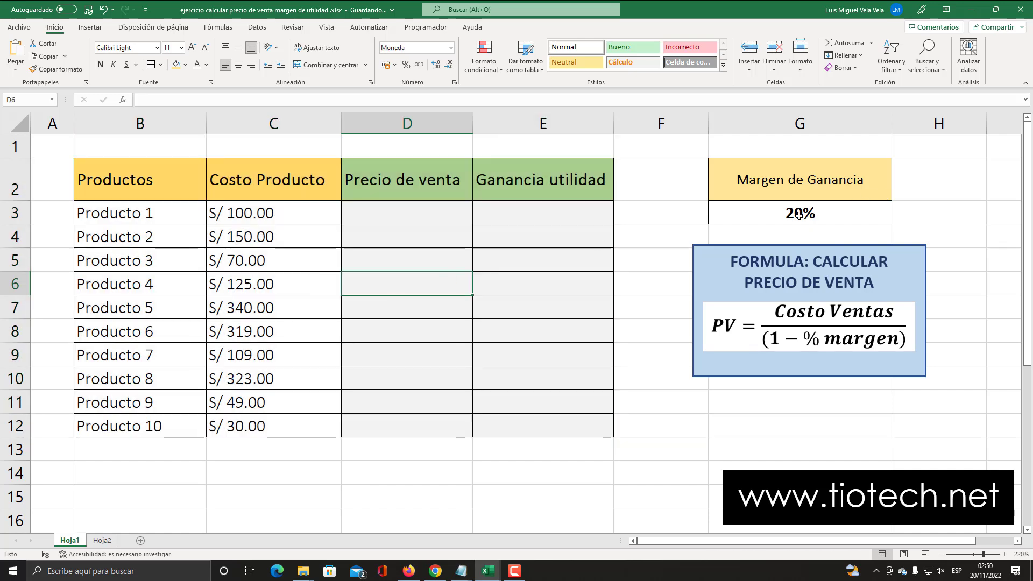
click(820, 212)
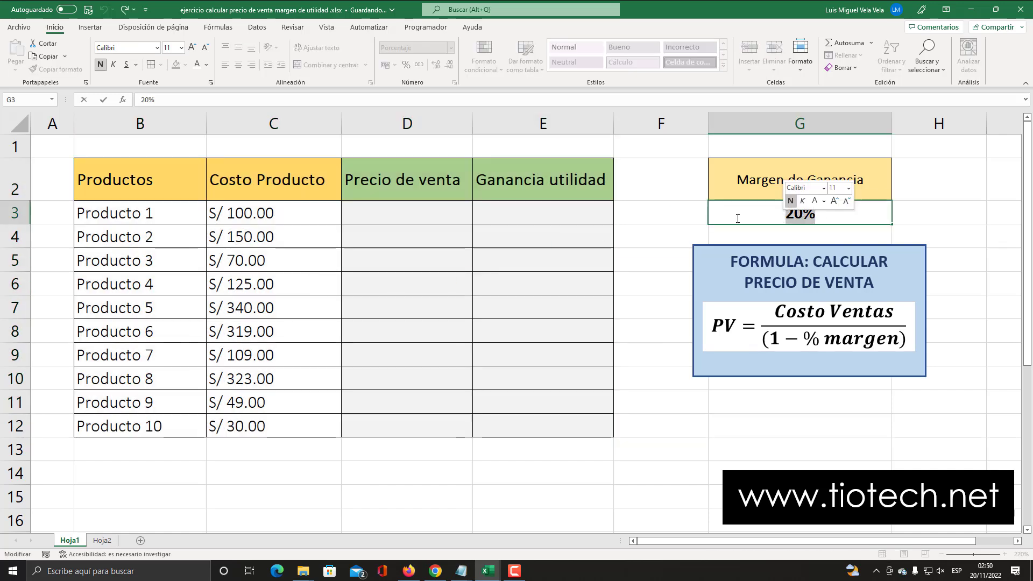
mouse_move(140, 213)
mouse_down()
mouse_move(218, 229)
mouse_move(288, 423)
mouse_up()
click(281, 321)
click(102, 540)
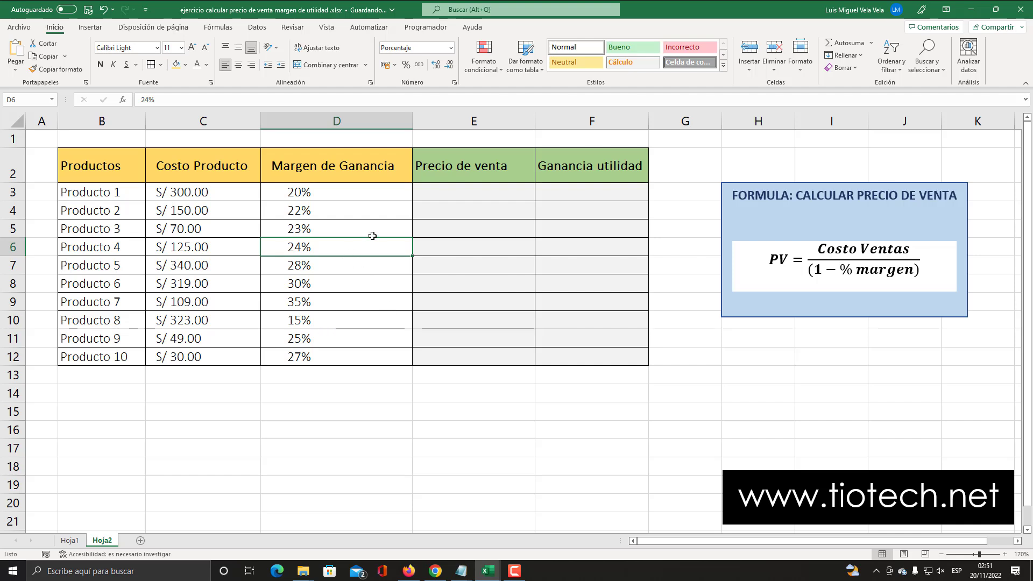
click(317, 191)
click(320, 228)
click(320, 195)
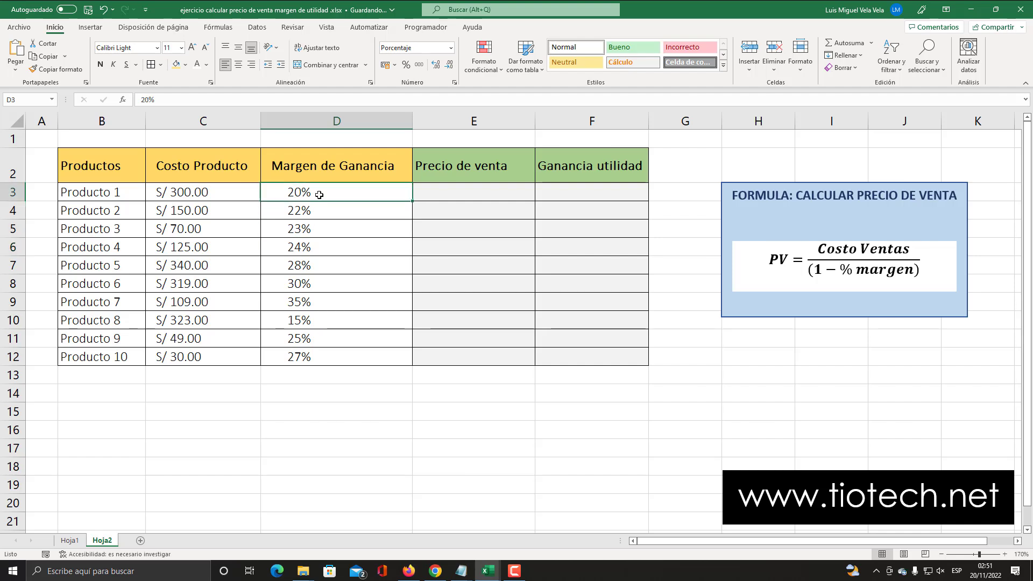
click(318, 229)
click(308, 267)
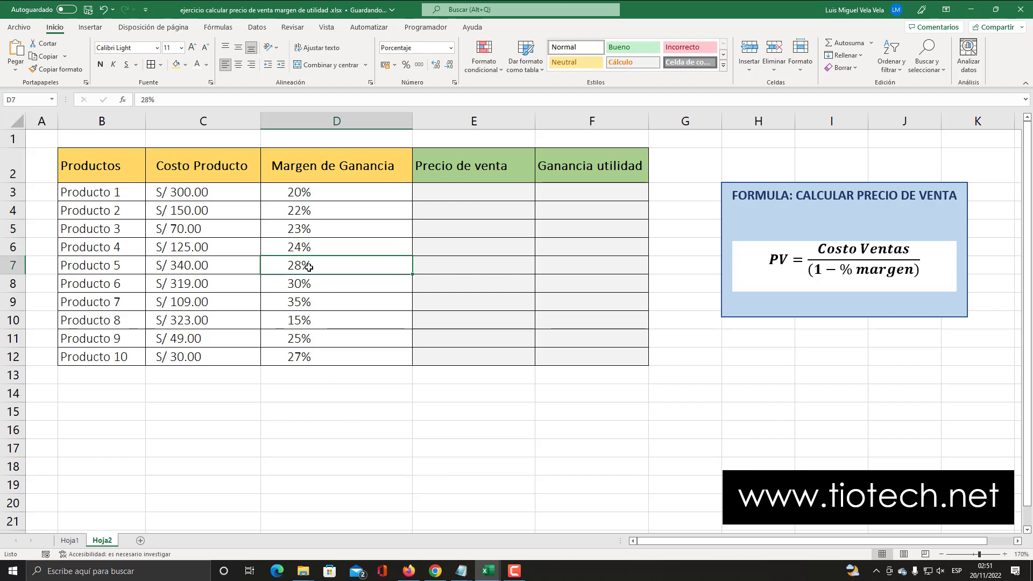
click(312, 294)
click(319, 322)
click(321, 341)
click(323, 290)
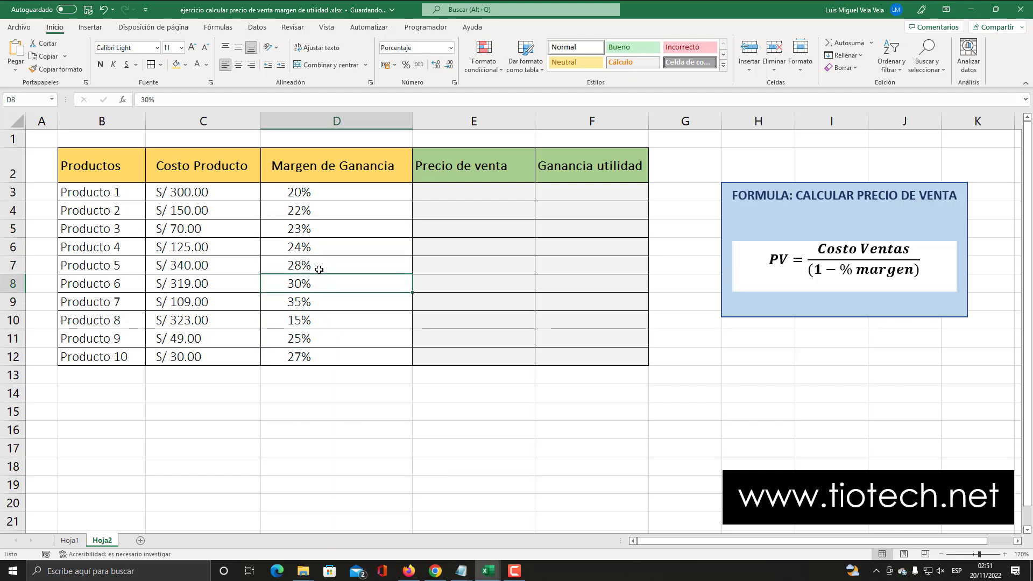
click(319, 269)
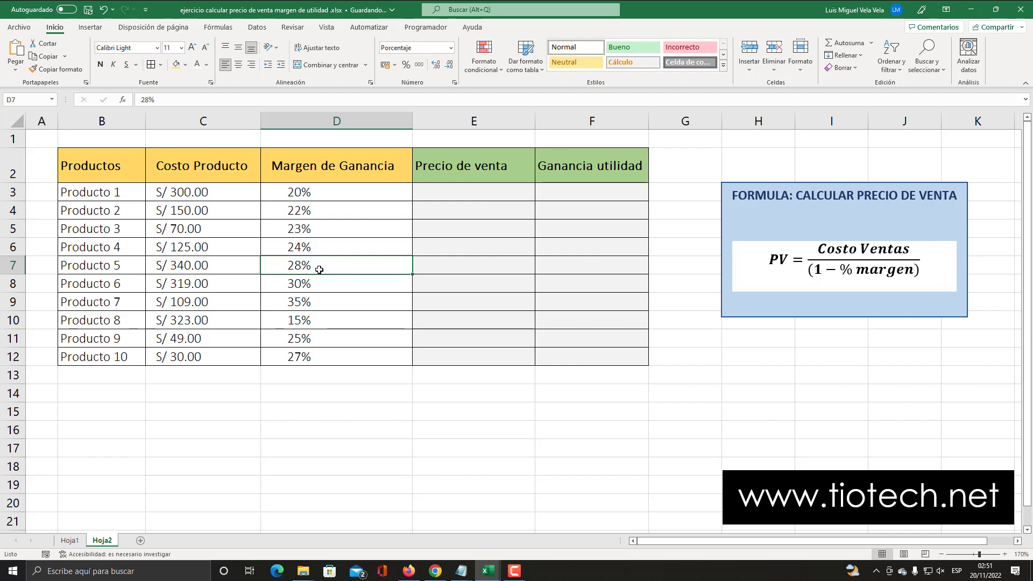
click(301, 390)
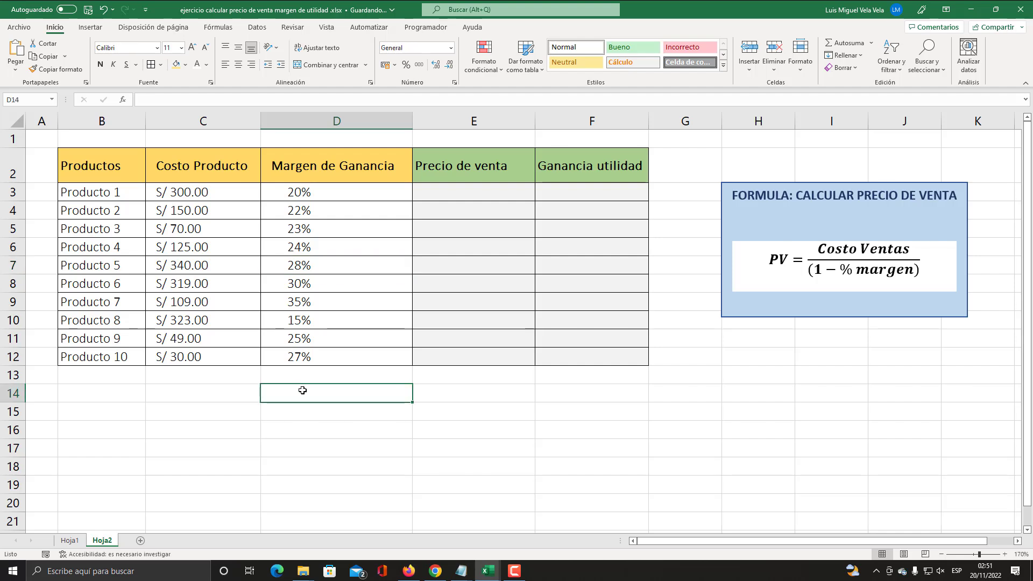
text(=sumar)
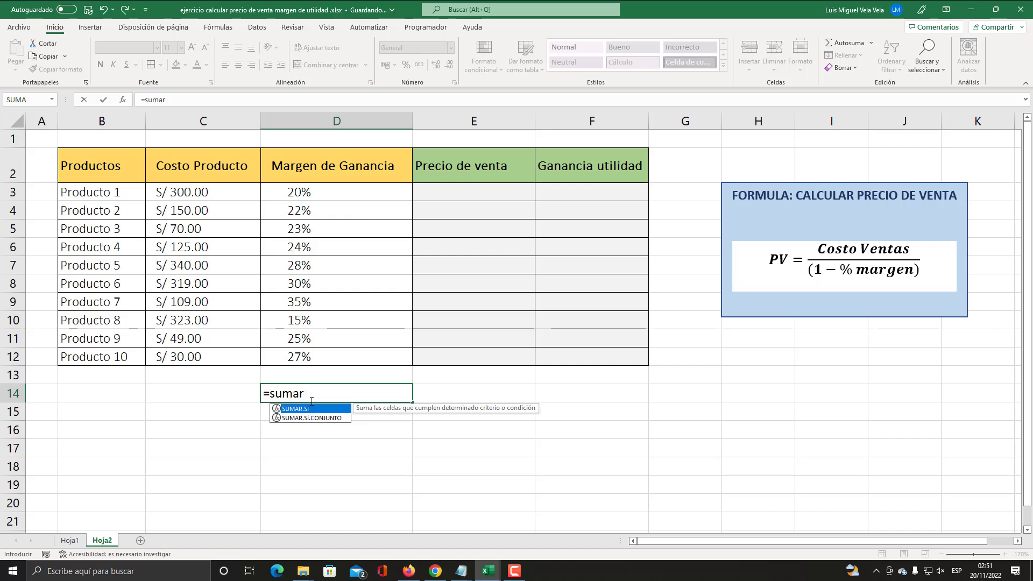
drag(311, 401, 216, 391)
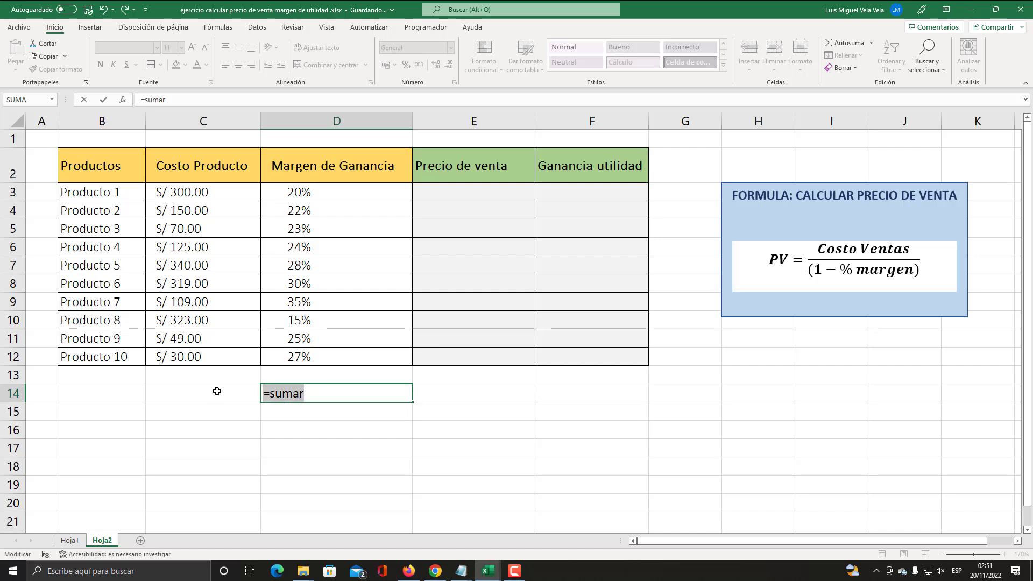
key(BackSpace)
text(P)
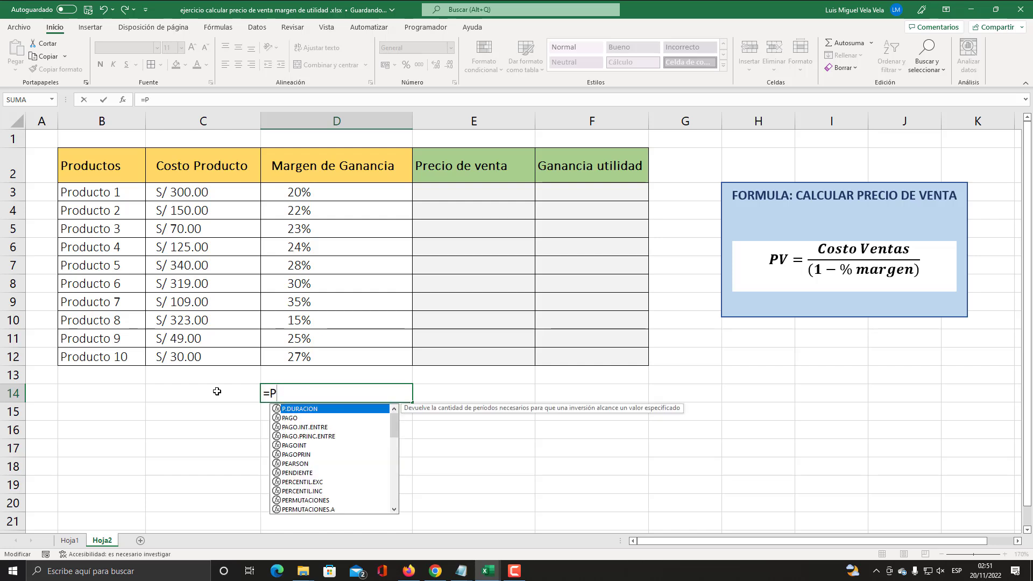
text(recioVen)
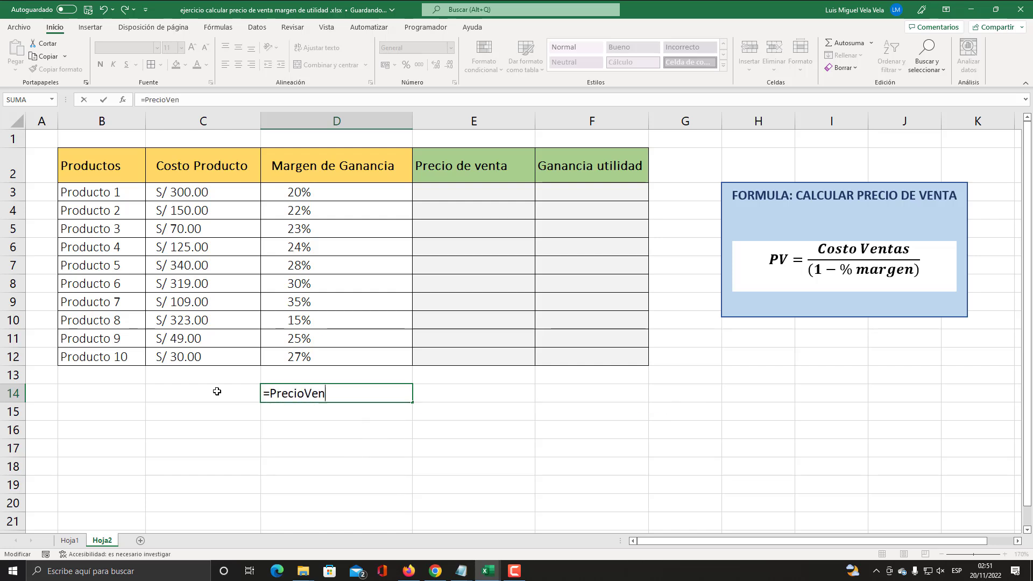
text(ta)
key(Escape)
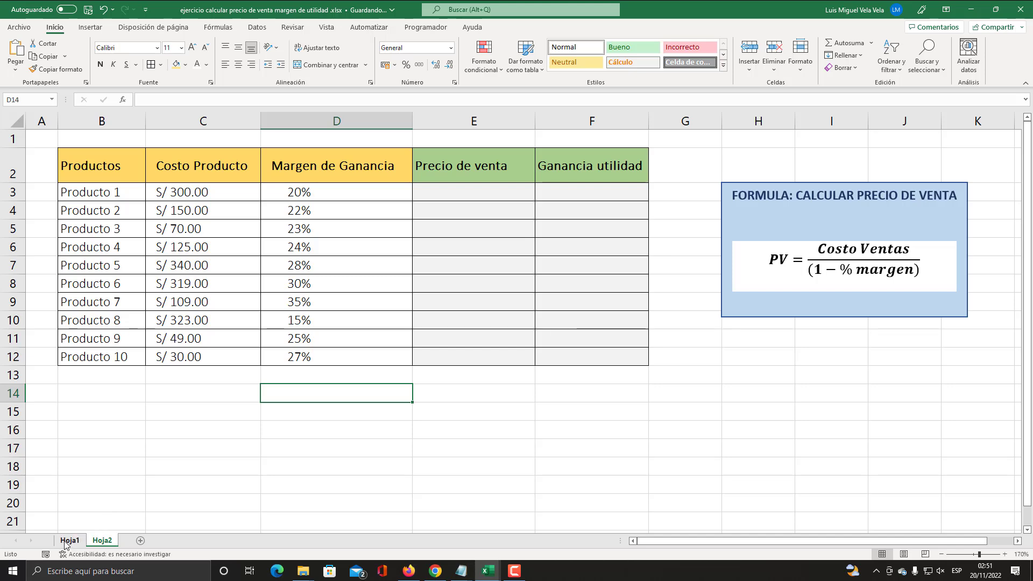
- Go back to Hoja1 and highlight its B2:E12 price table beside the 20% margin
click(65, 541)
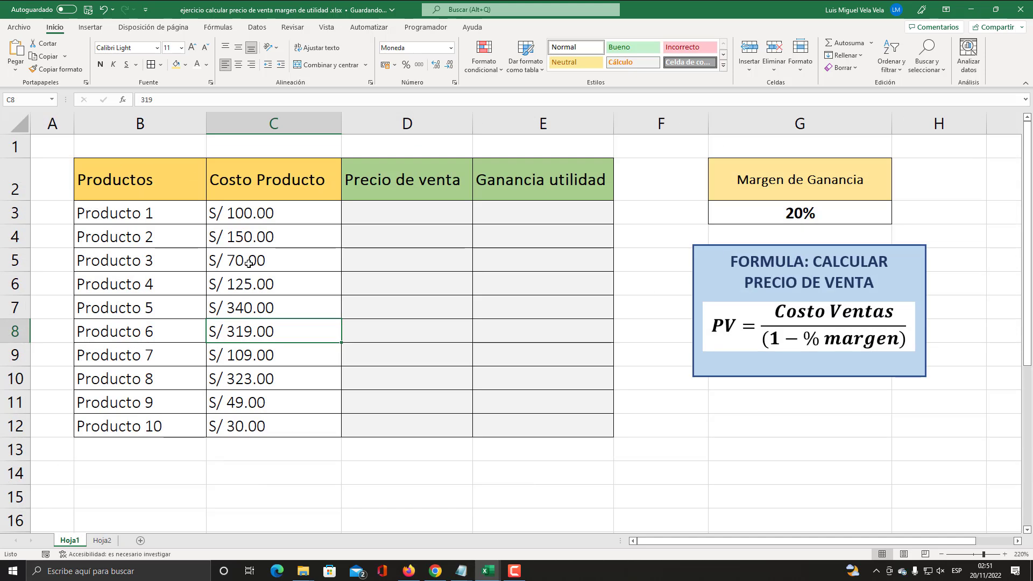
drag(134, 179, 533, 425)
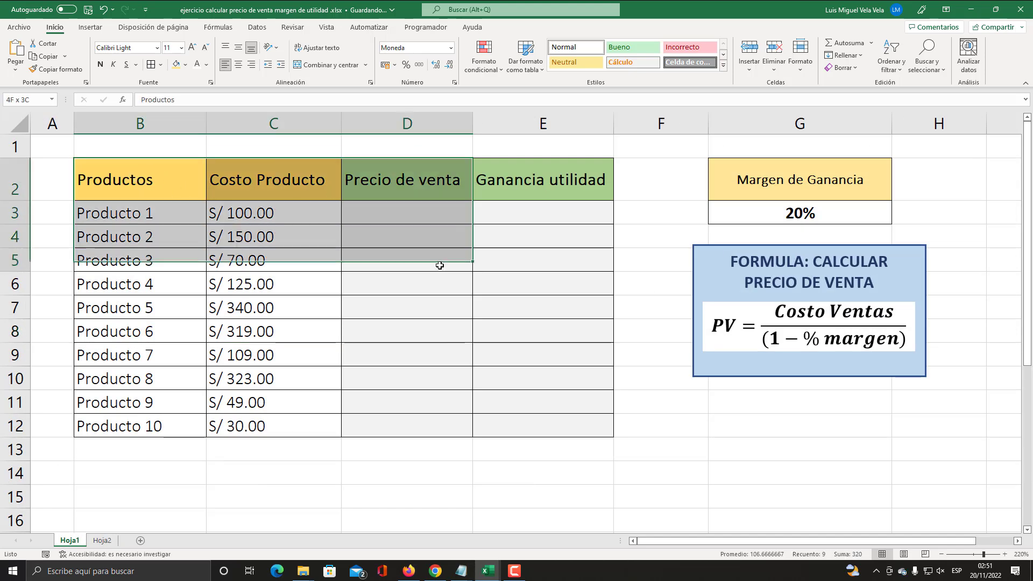
click(459, 327)
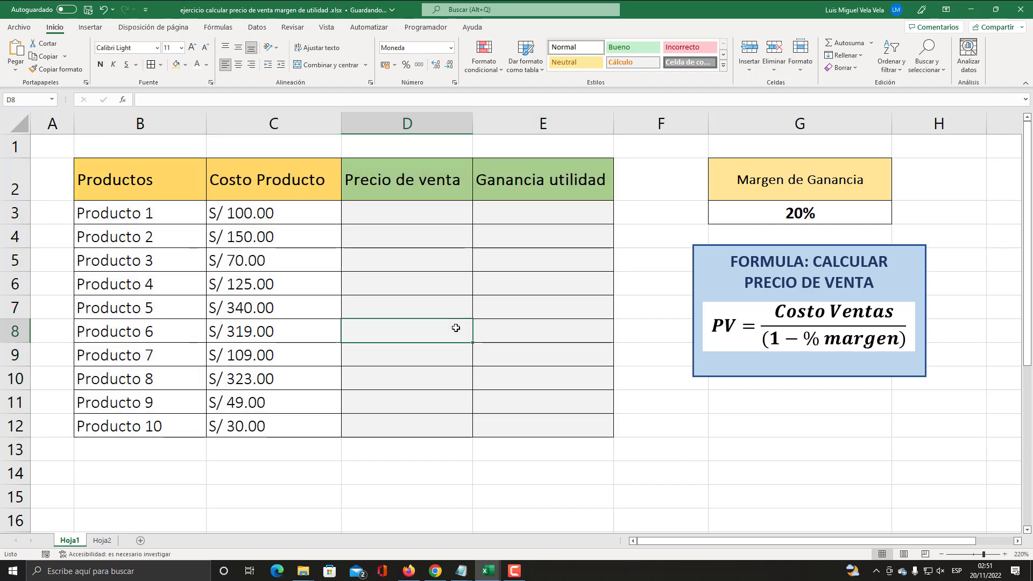
click(423, 312)
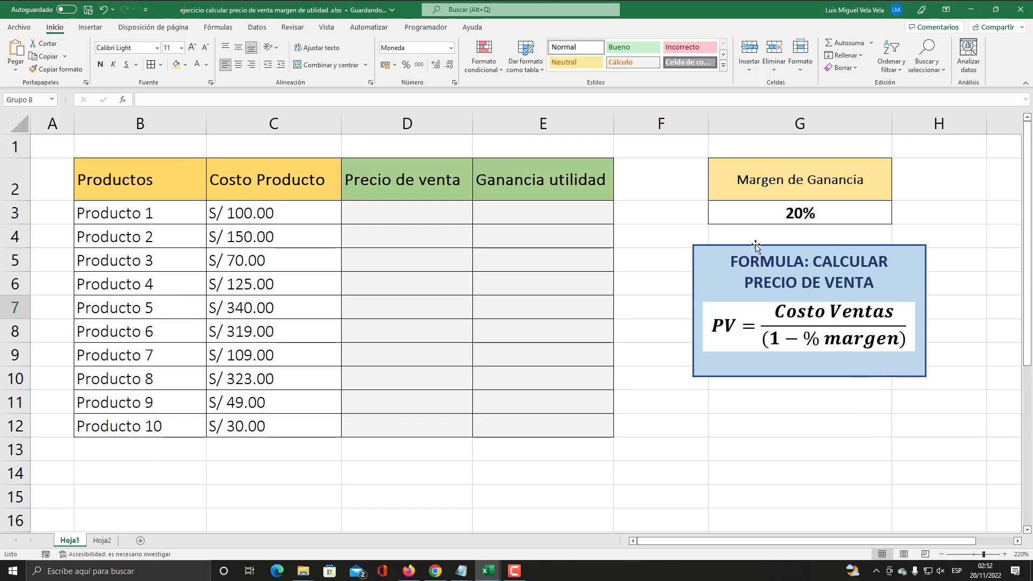
- Nudge the price formula box under G3 and highlight its Costo Ventas and % margen terms
mouse_move(755, 248)
mouse_down()
mouse_move(706, 269)
mouse_move(751, 259)
mouse_up()
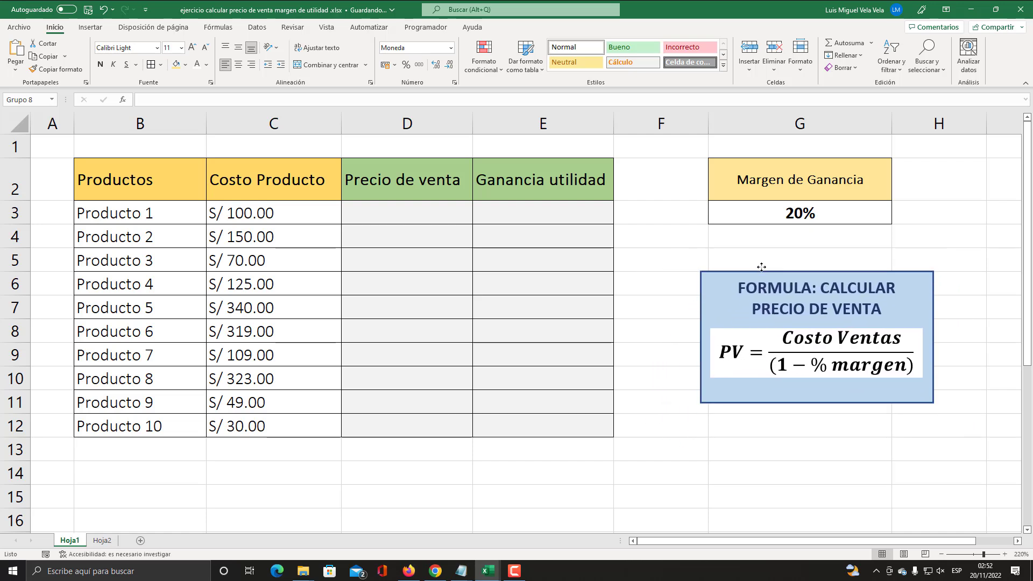
drag(751, 258, 742, 247)
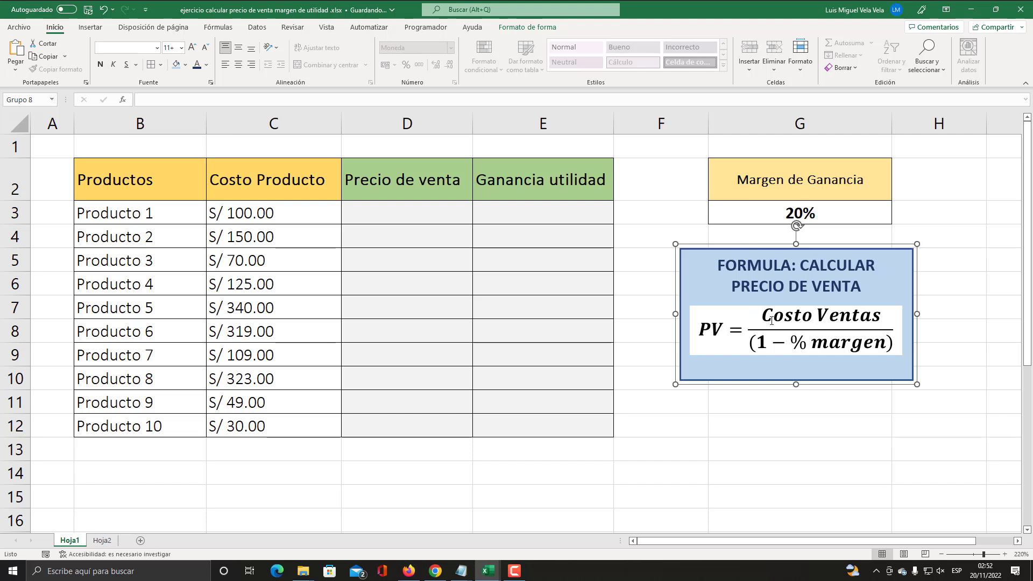
drag(771, 320, 861, 315)
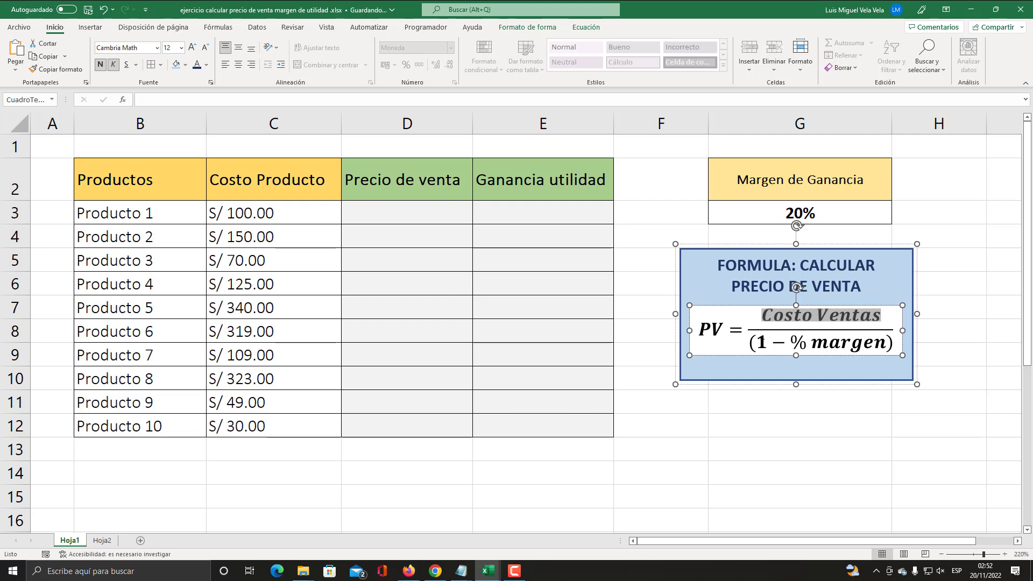
click(756, 342)
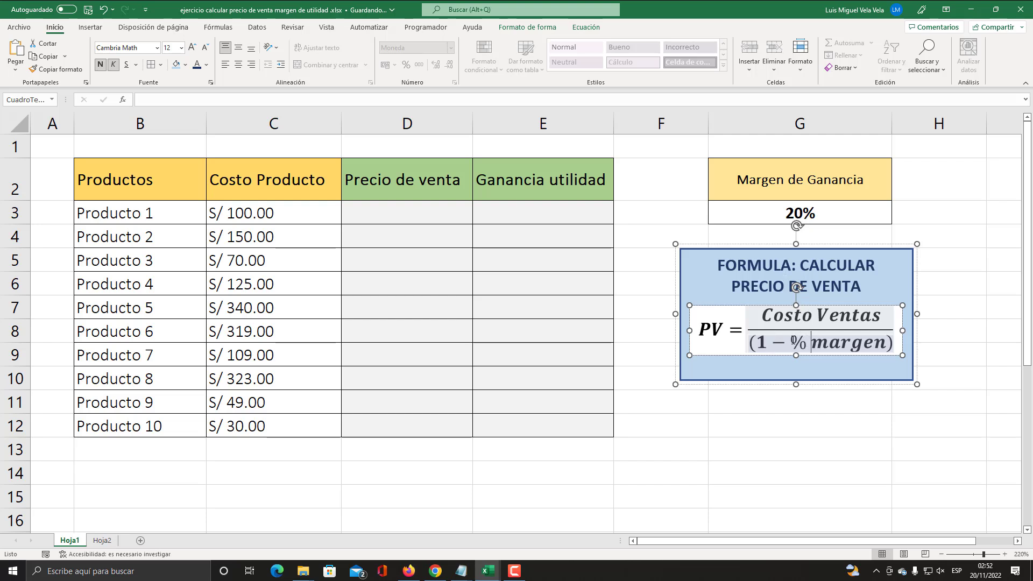
drag(792, 343, 885, 343)
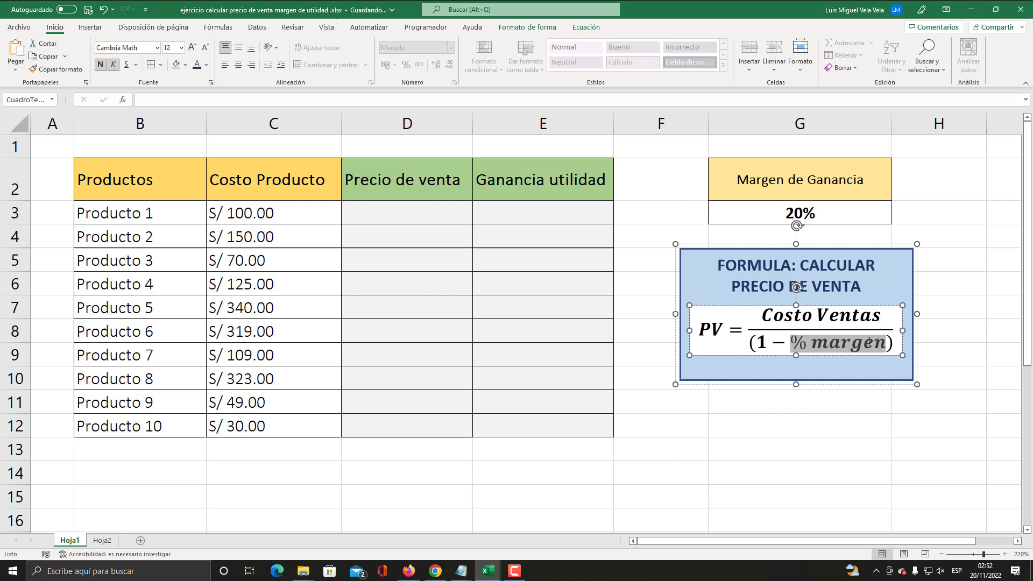
click(811, 213)
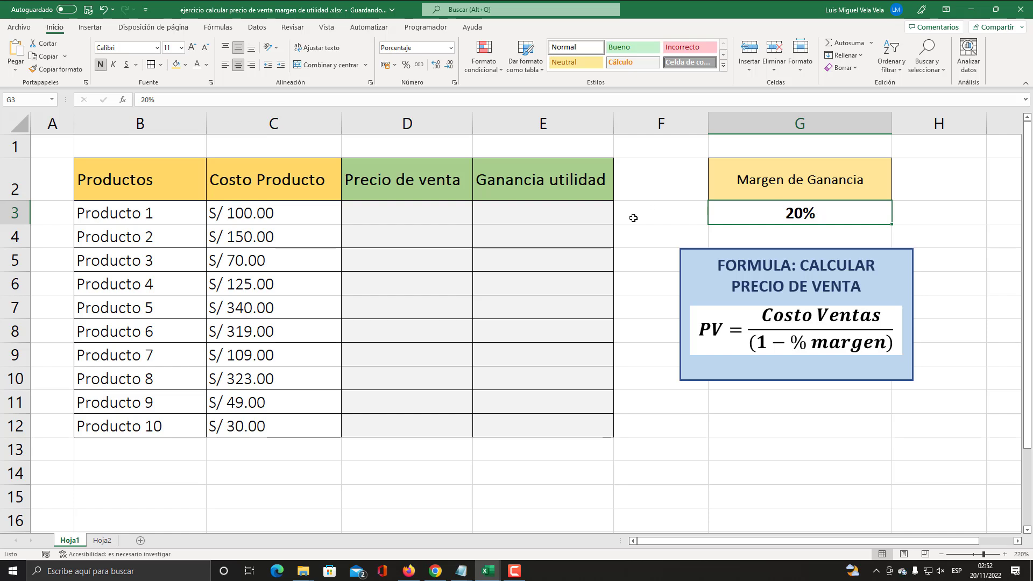
- Point out the Costo Producto and Precio de venta columns, then shift the formula box lower
click(414, 231)
click(410, 210)
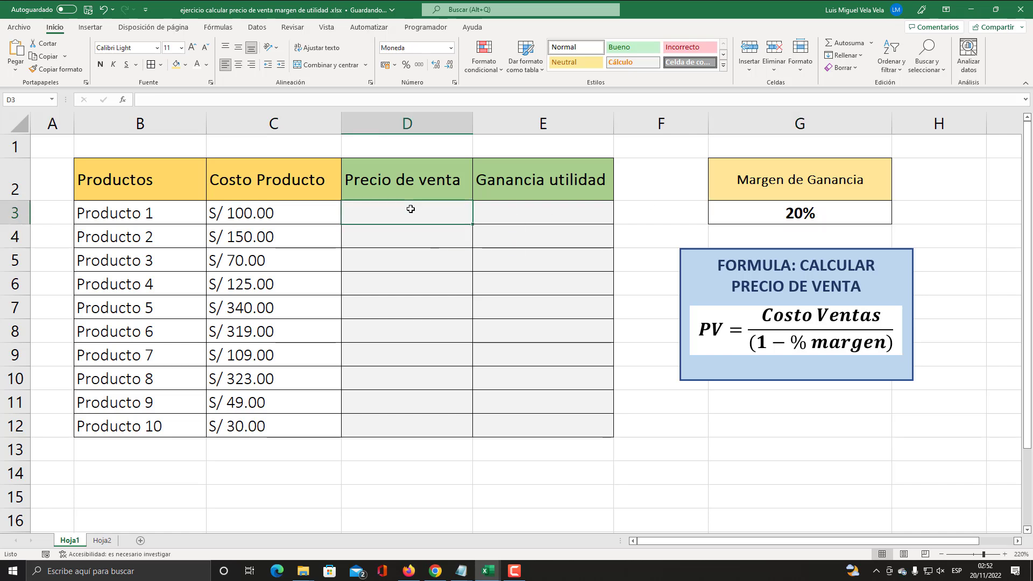
click(284, 188)
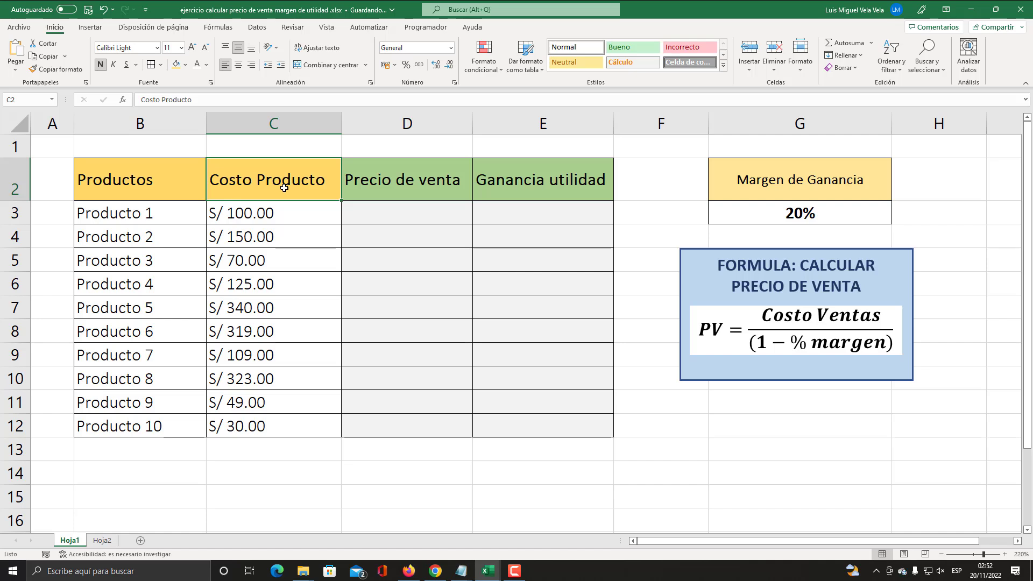
click(407, 185)
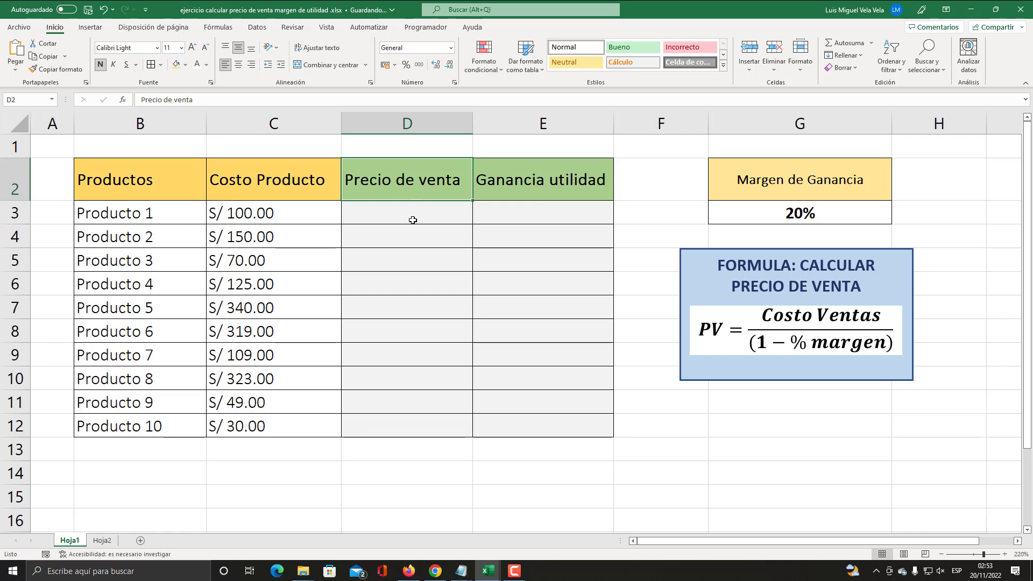
click(273, 214)
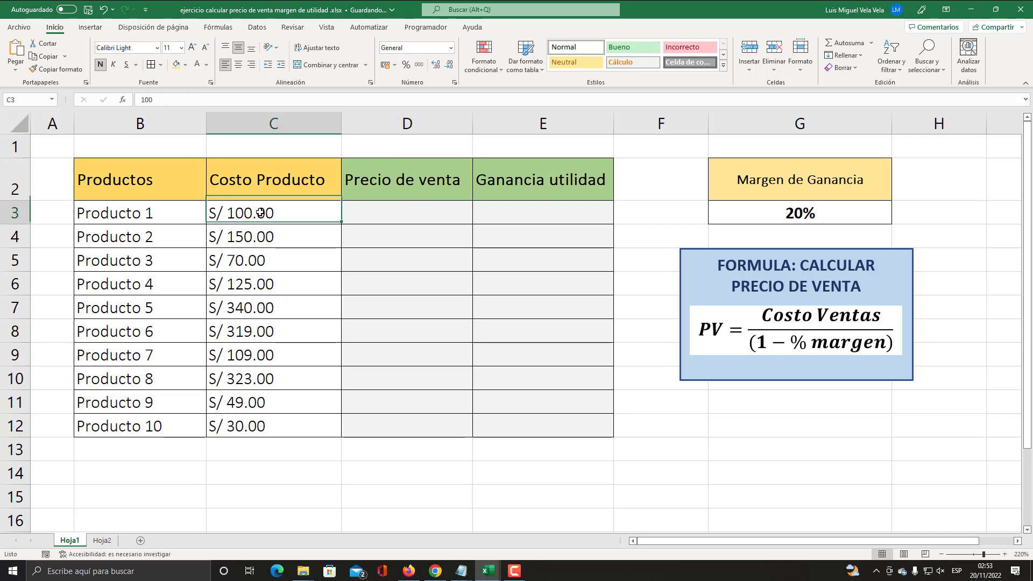
drag(392, 169, 393, 421)
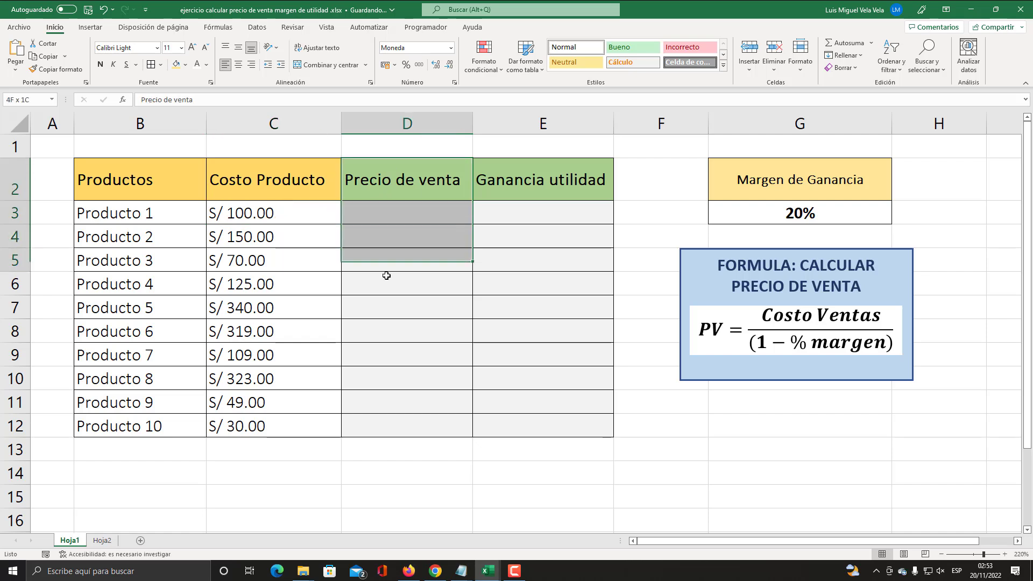
drag(726, 260, 726, 282)
click(390, 210)
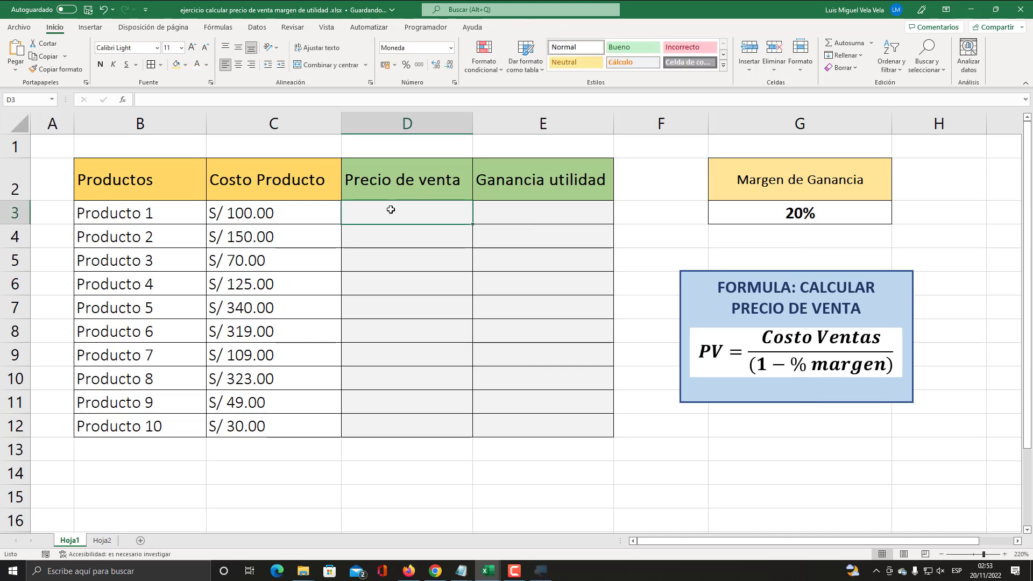
- Enter =C3/(1-G3) in D3 for Producto 1's sale price
key(super+plus)
text(=)
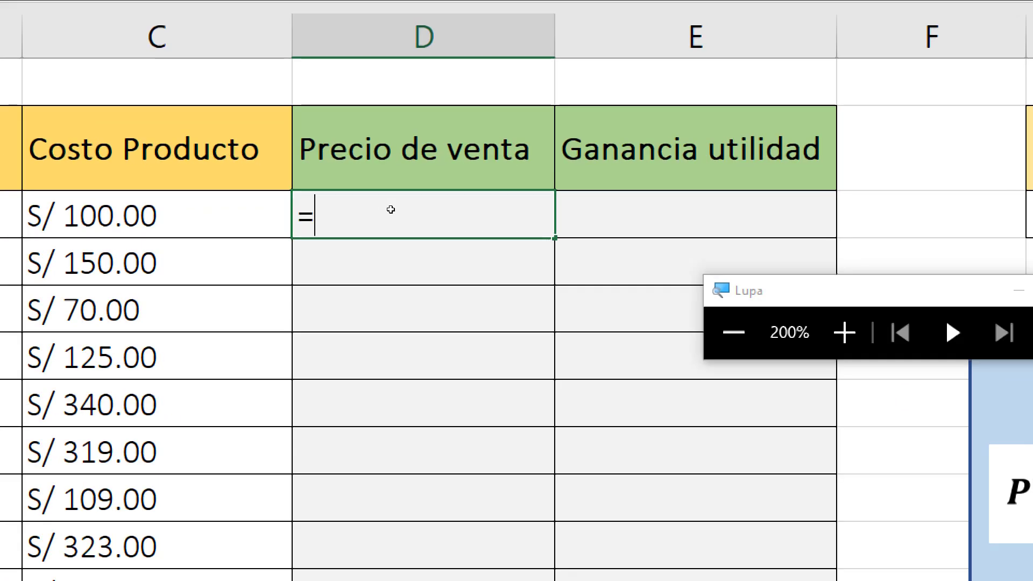
key(super+Escape)
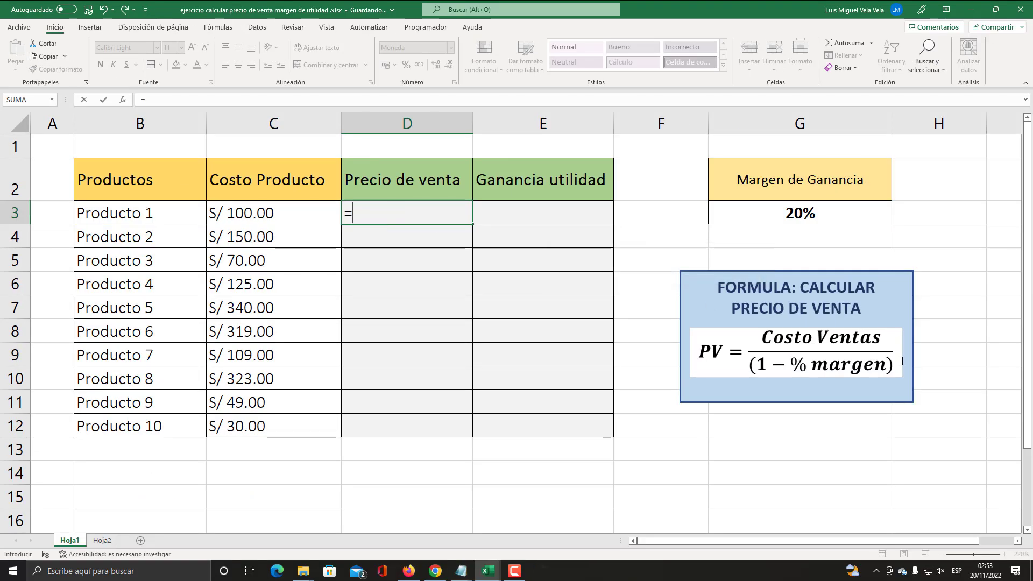
click(243, 215)
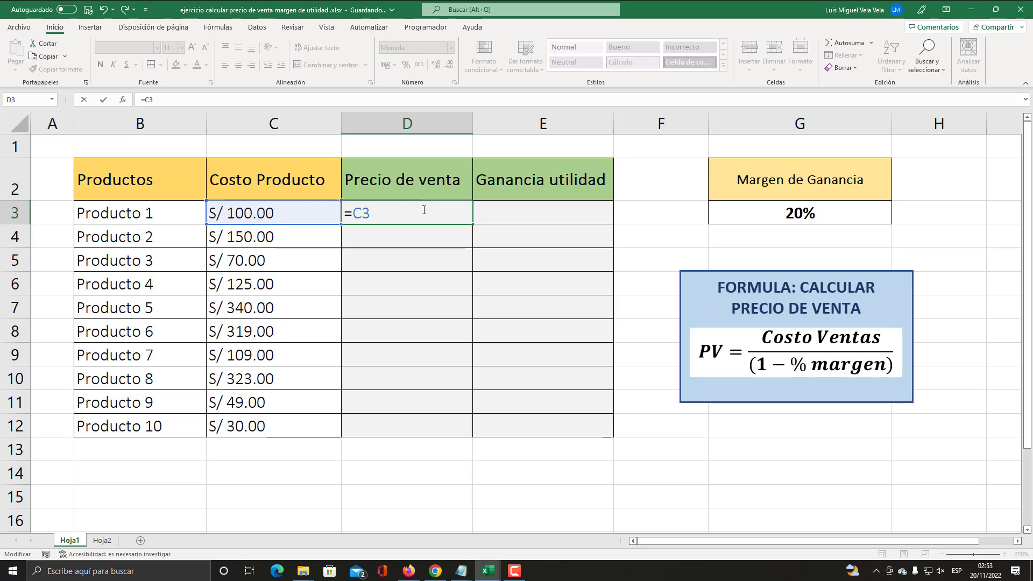
text(/)
key(super+plus)
text(())
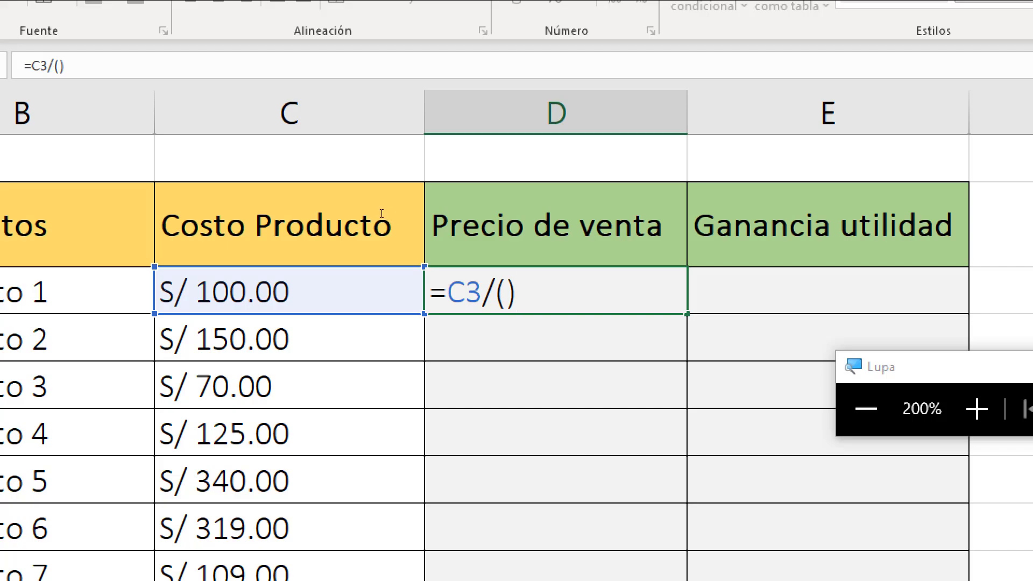
key(super+Escape)
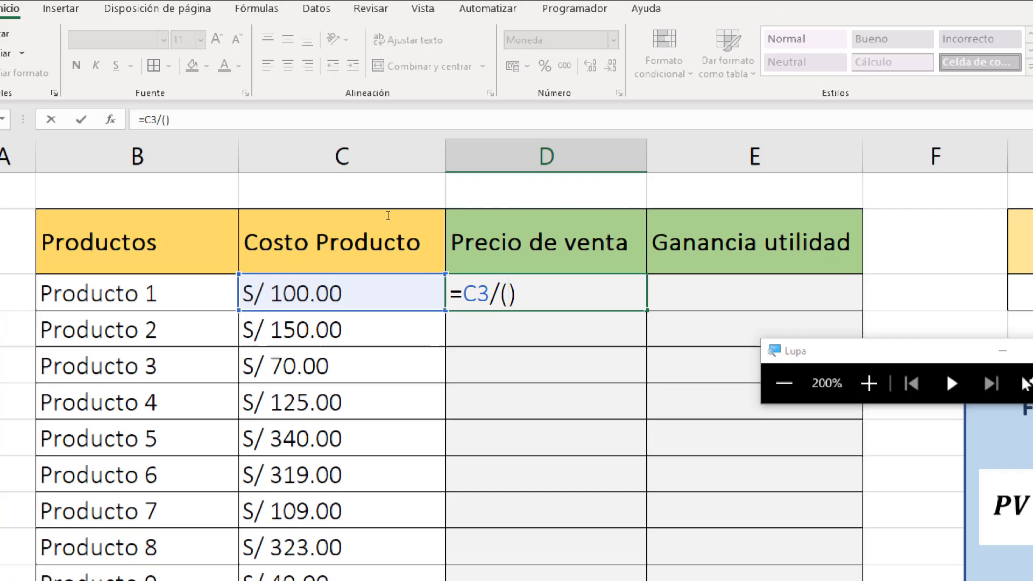
text(1-)
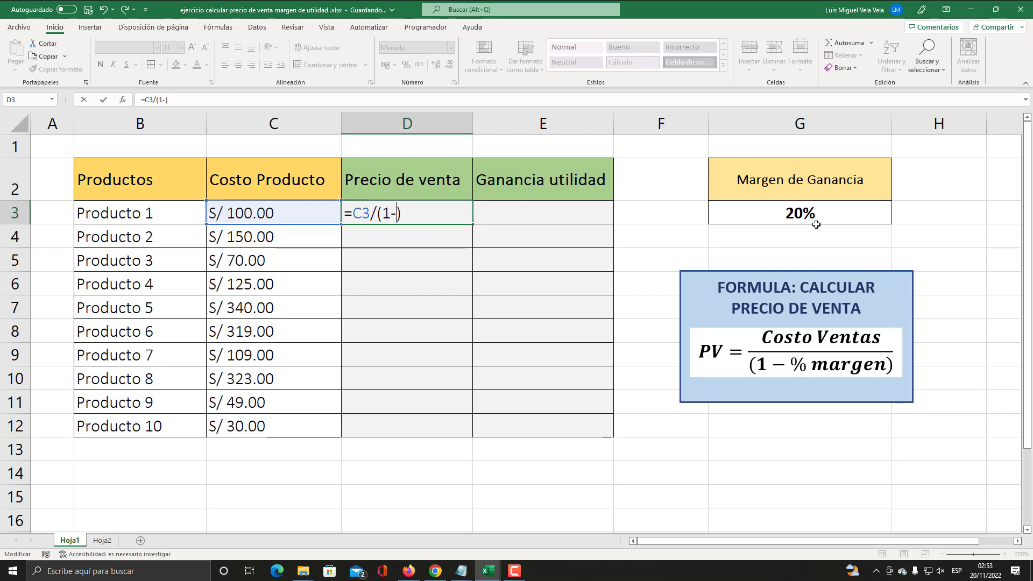
key(super+plus)
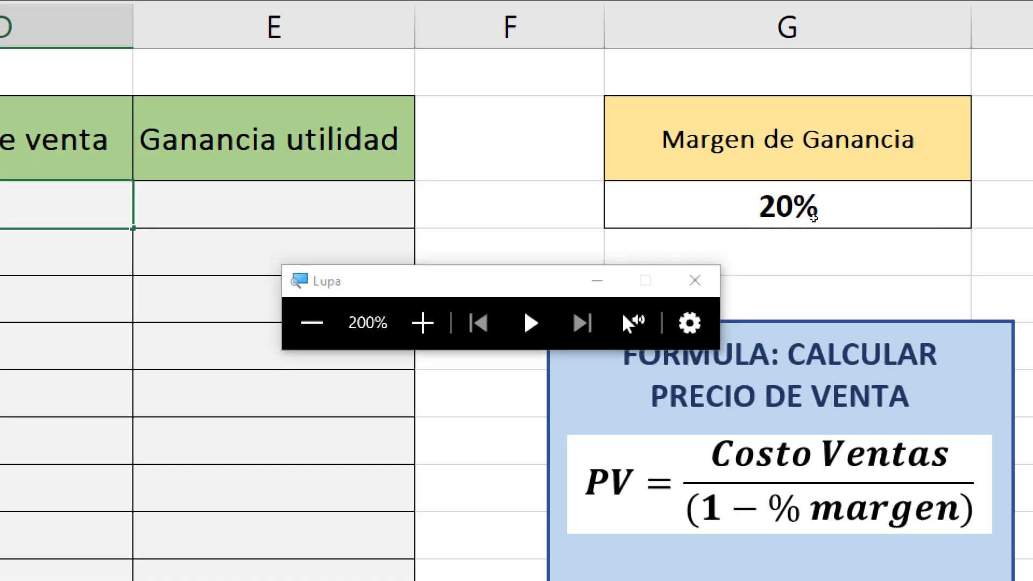
click(811, 218)
key(super+Escape)
text(=C3/(1-G3))
click(441, 205)
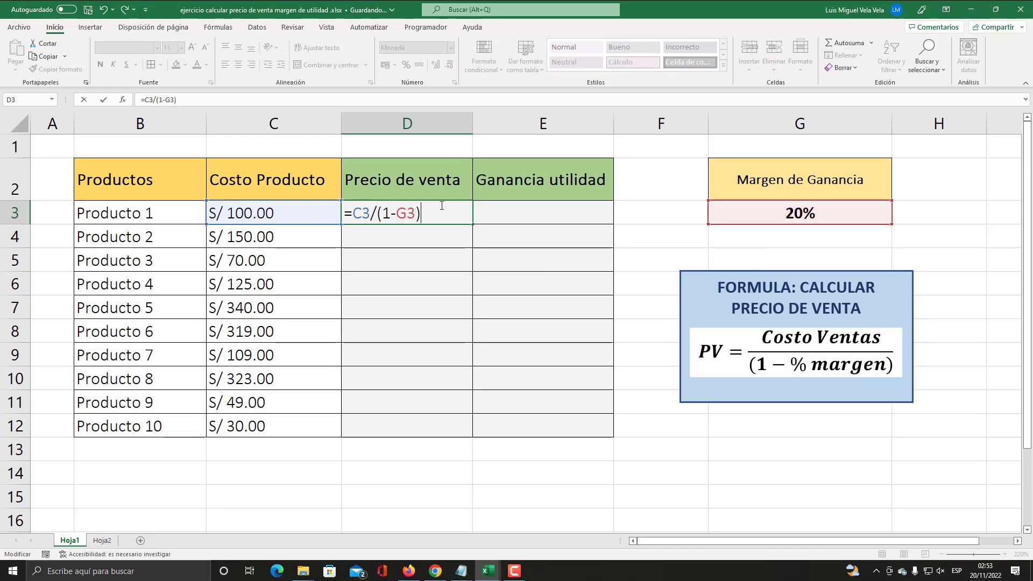
key(Return)
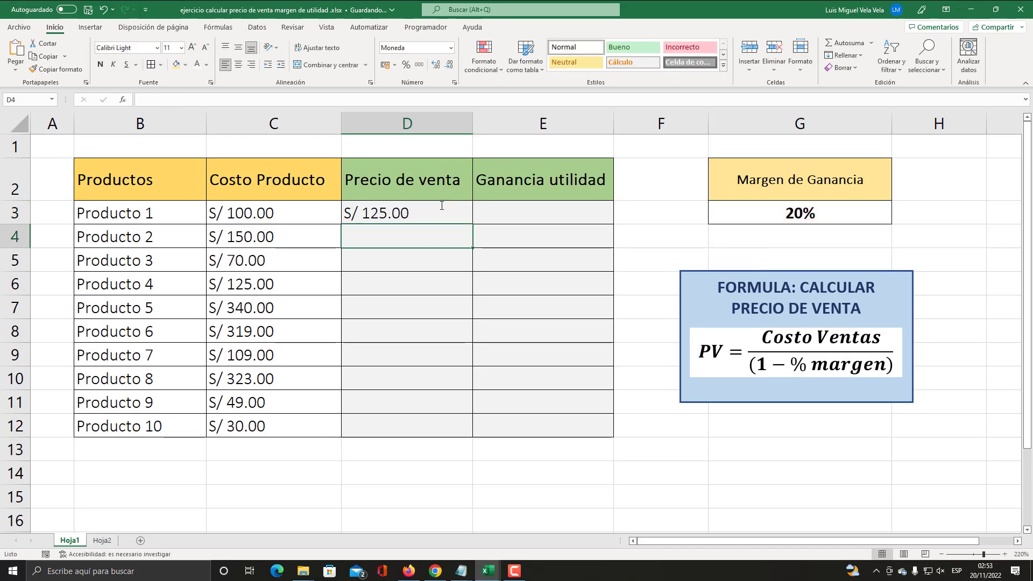
- Check that D3 shows S/ 125.00 and references cost C3 and margin G3
click(424, 212)
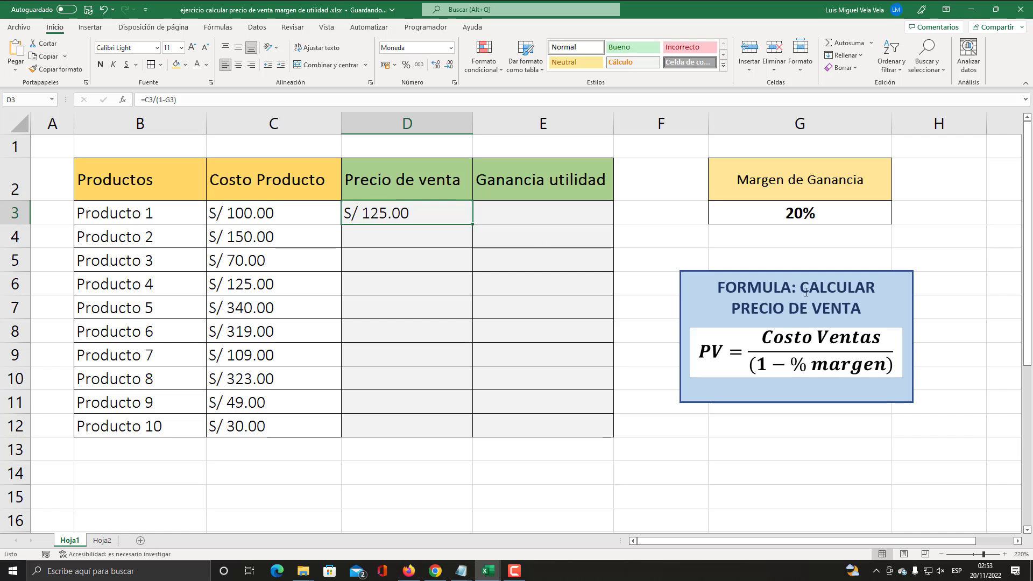
click(801, 206)
click(261, 210)
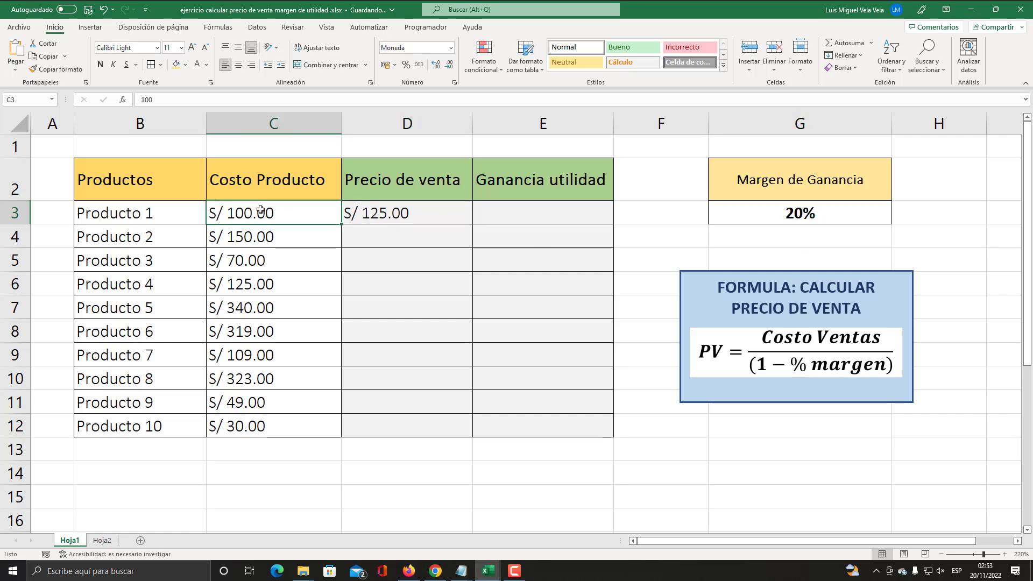
click(377, 208)
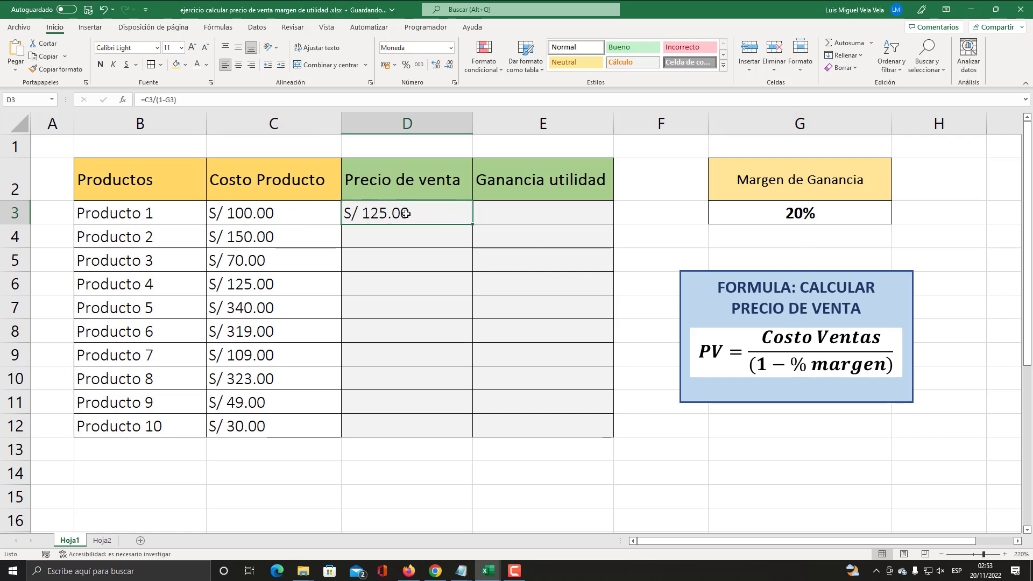
double_click(372, 211)
key(Escape)
key(super+plus)
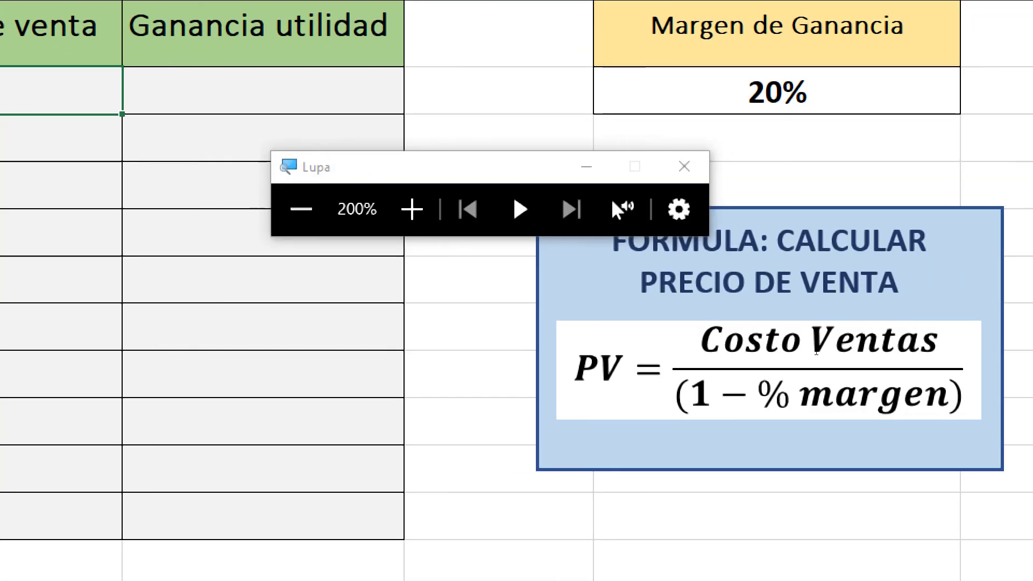
key(super+Escape)
click(501, 217)
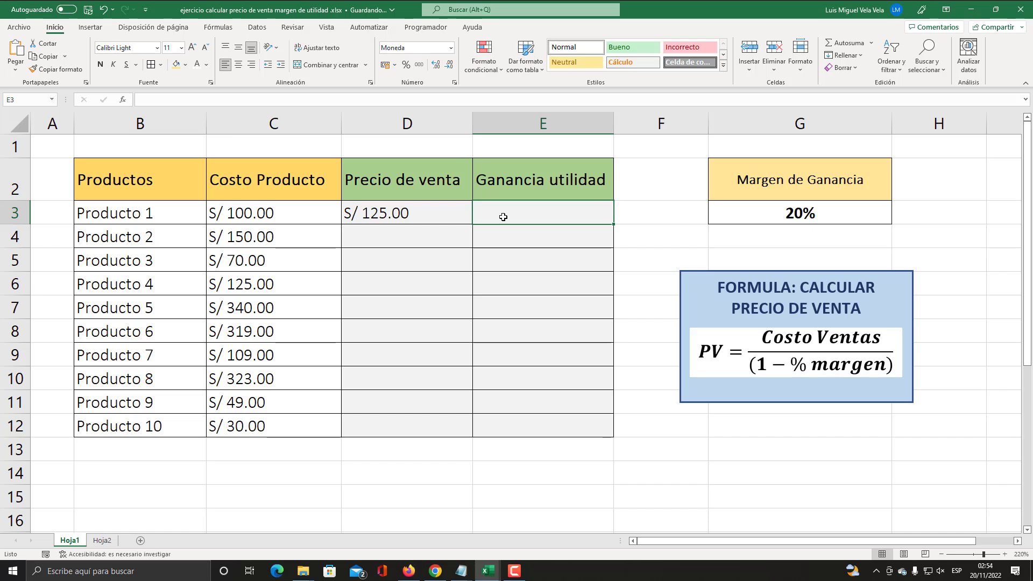
- Enter =D3-C3 in E3 so Producto 1's profit shows S/ 25.00
text(=)
click(427, 216)
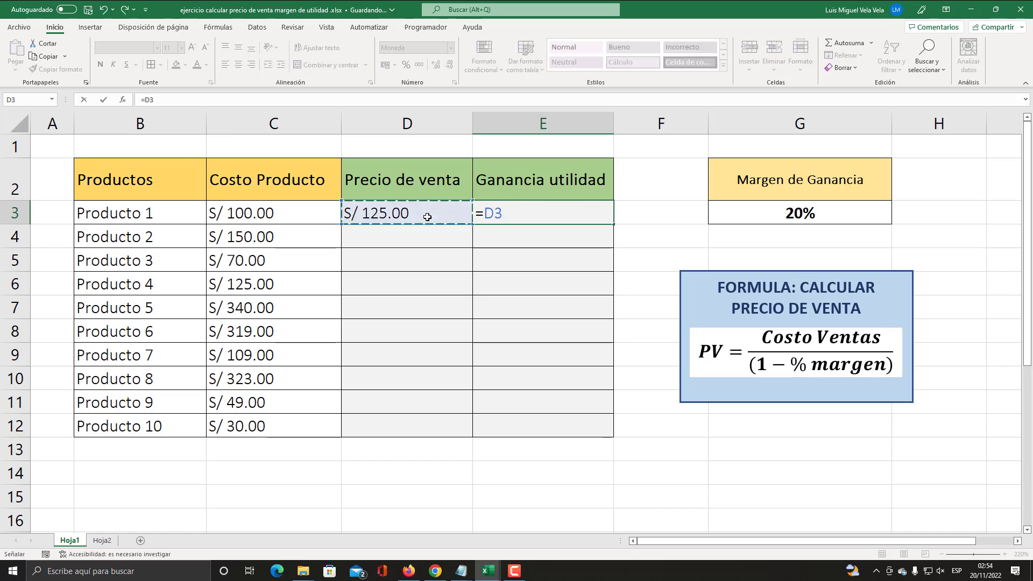
text(-)
click(291, 221)
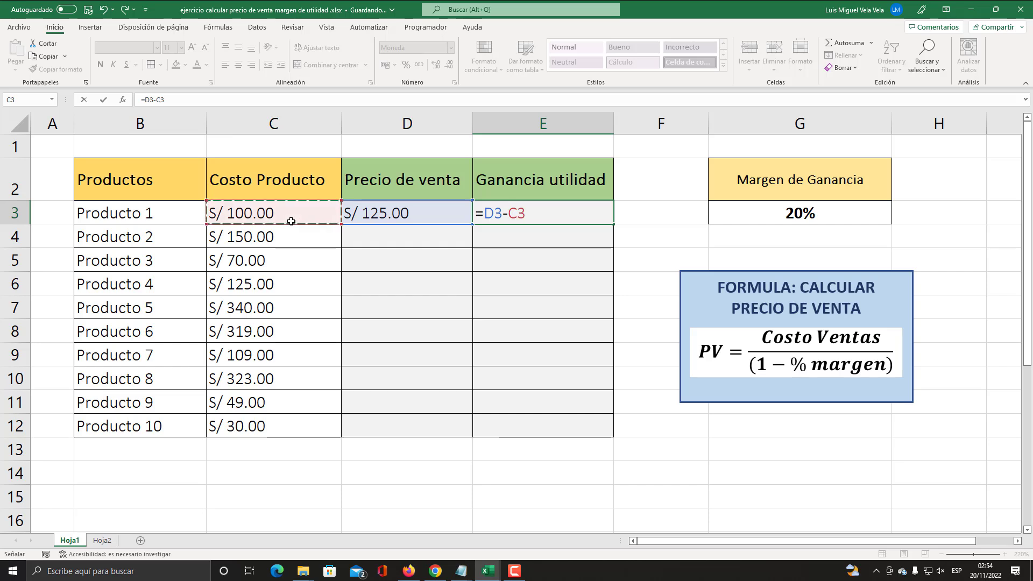
key(Return)
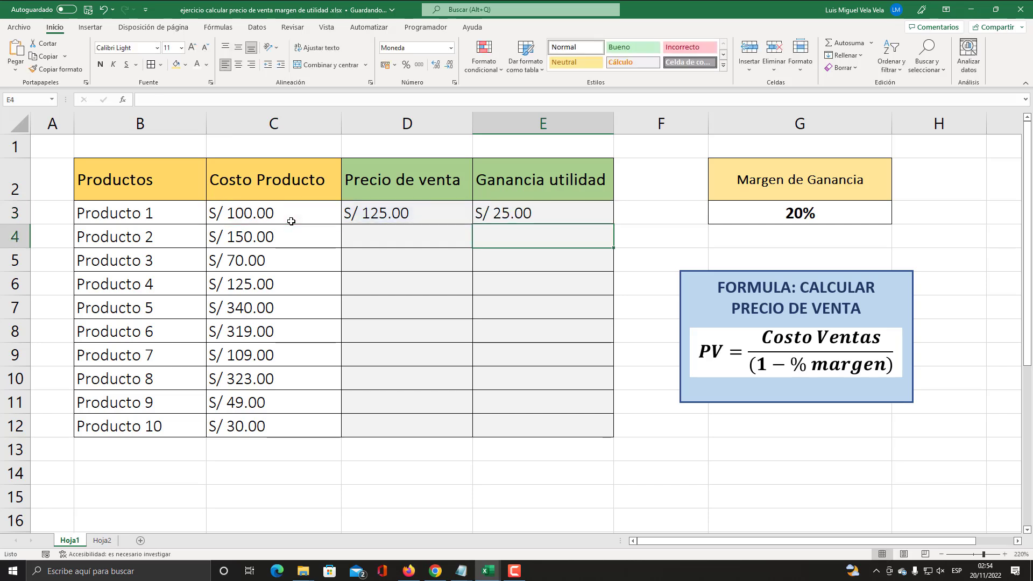
click(517, 215)
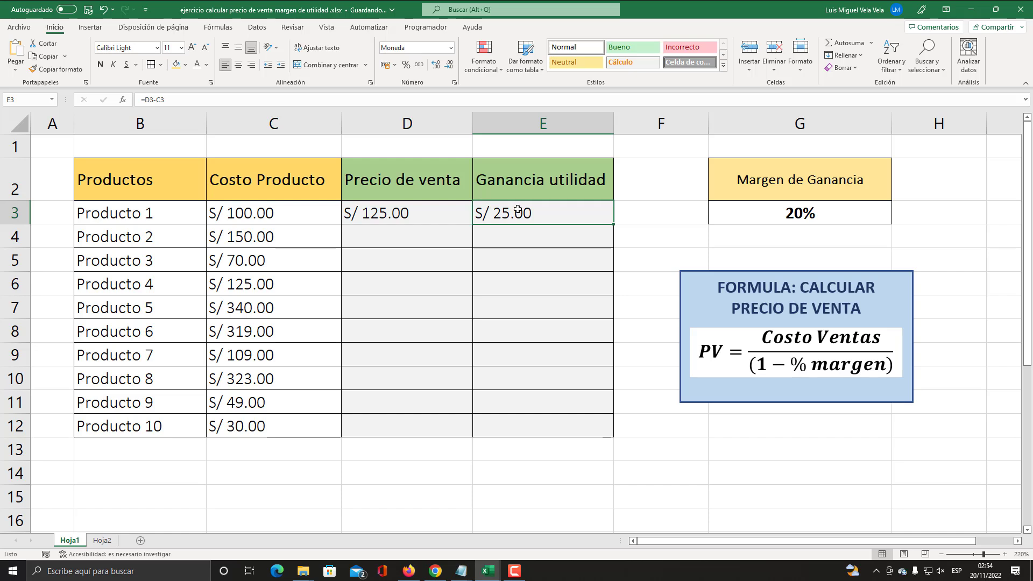
click(386, 216)
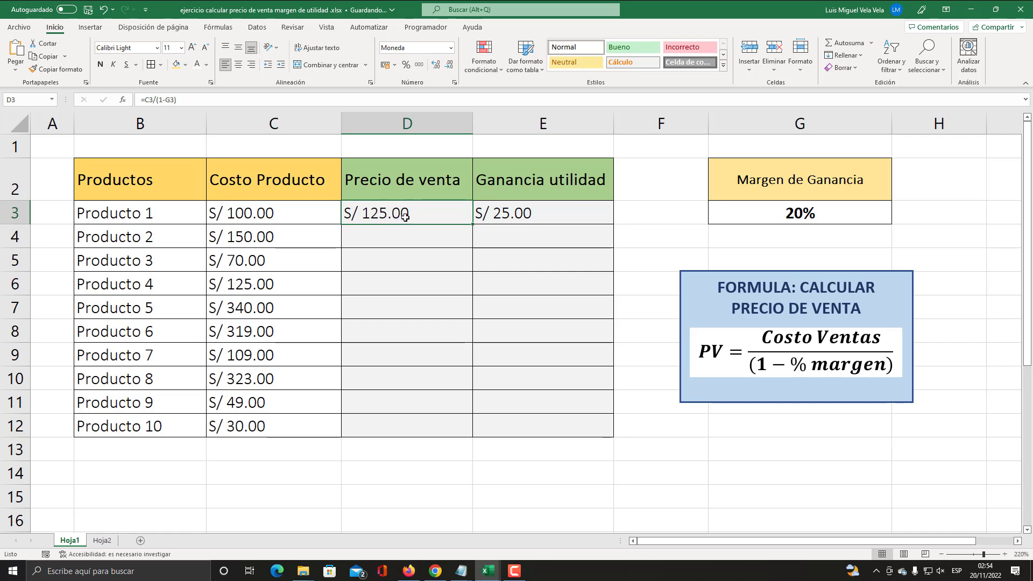
- Raise the profit margin in G3 from 20% to 30%
double_click(795, 213)
drag(795, 213, 785, 213)
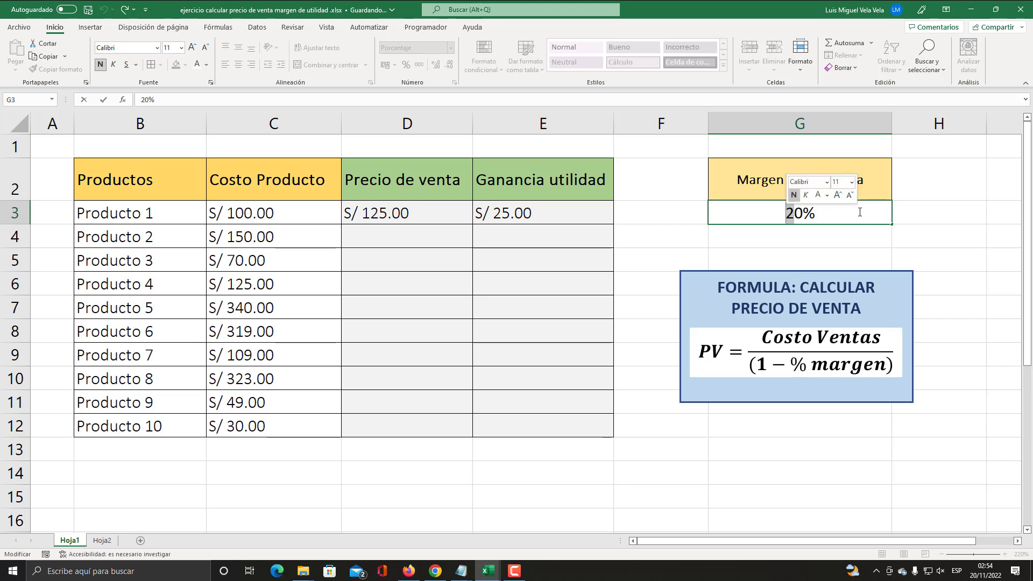
text(3)
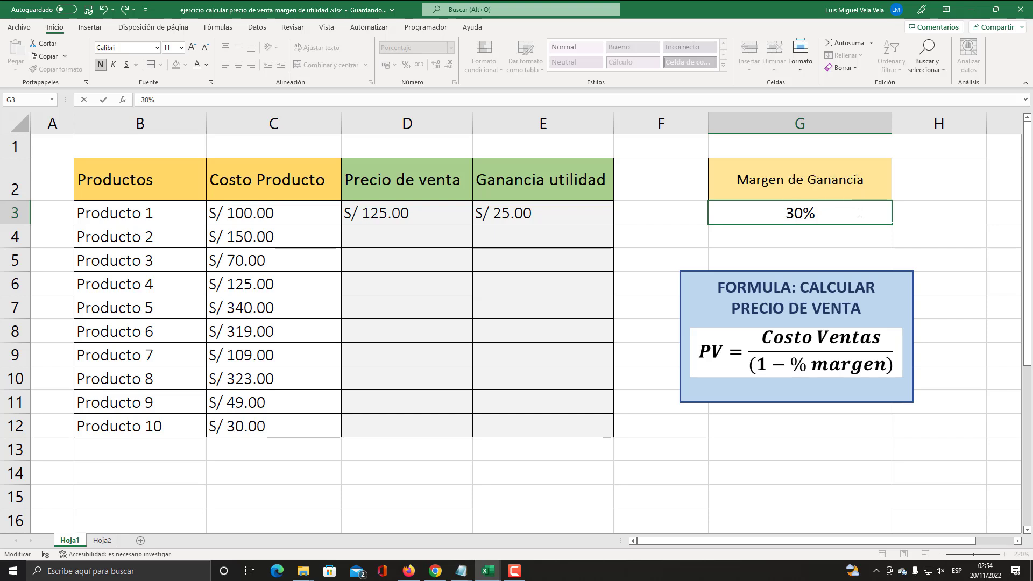
key(Return)
- Fill the D3 price formula down to Producto 10 and inspect the copied D4 formula
click(417, 215)
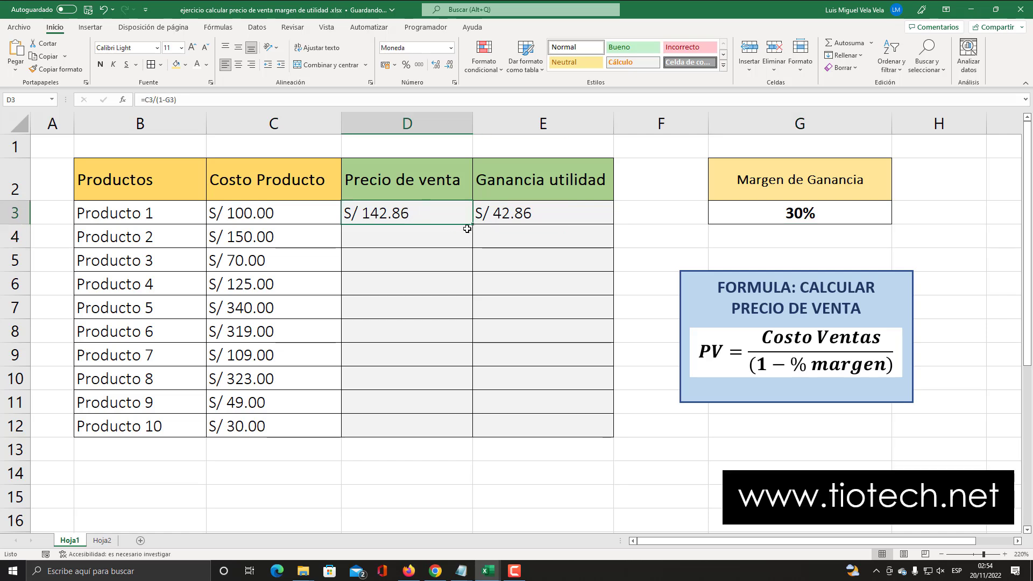
drag(472, 224, 472, 430)
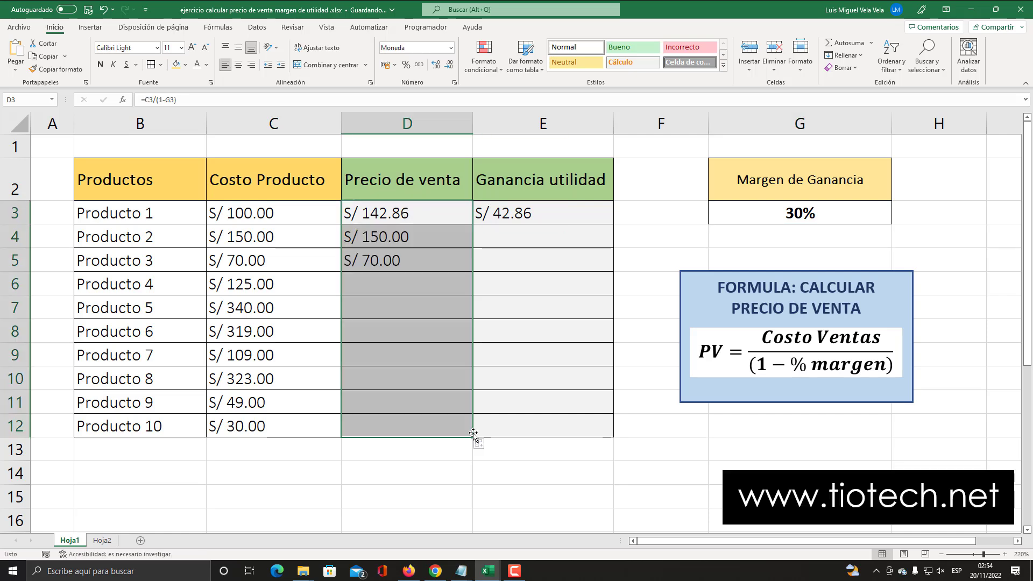
double_click(415, 237)
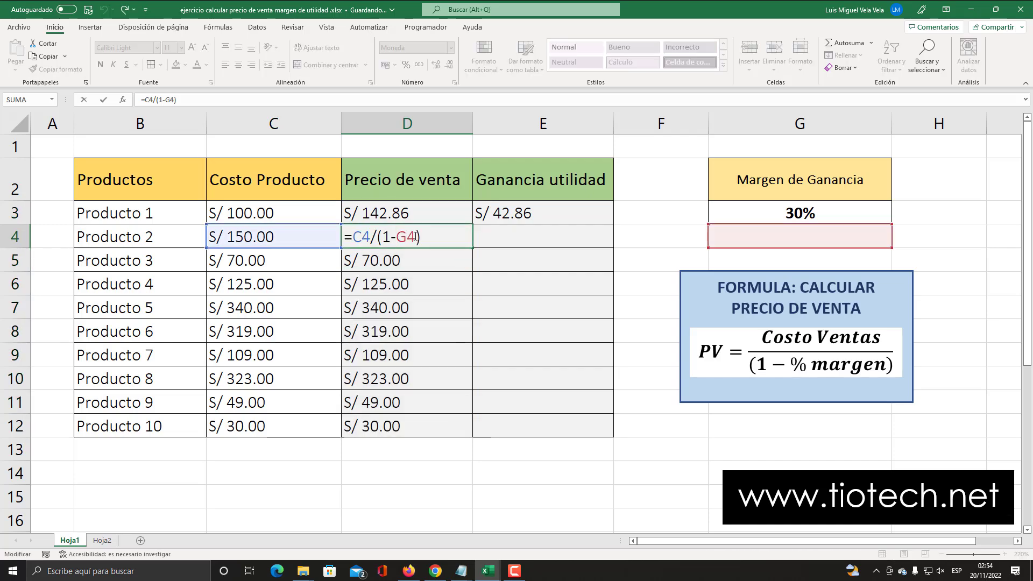
key(super+plus)
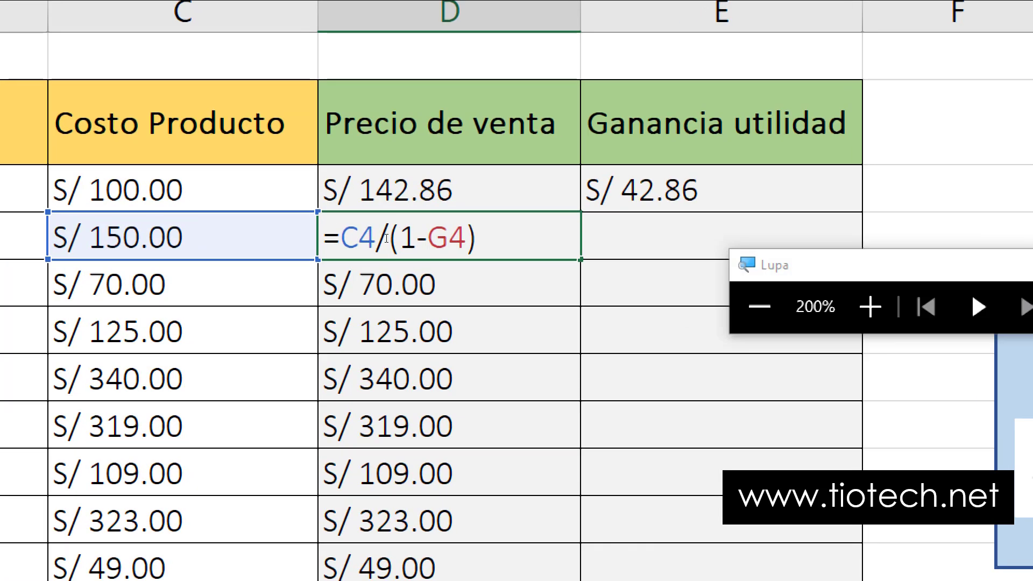
key(super+Escape)
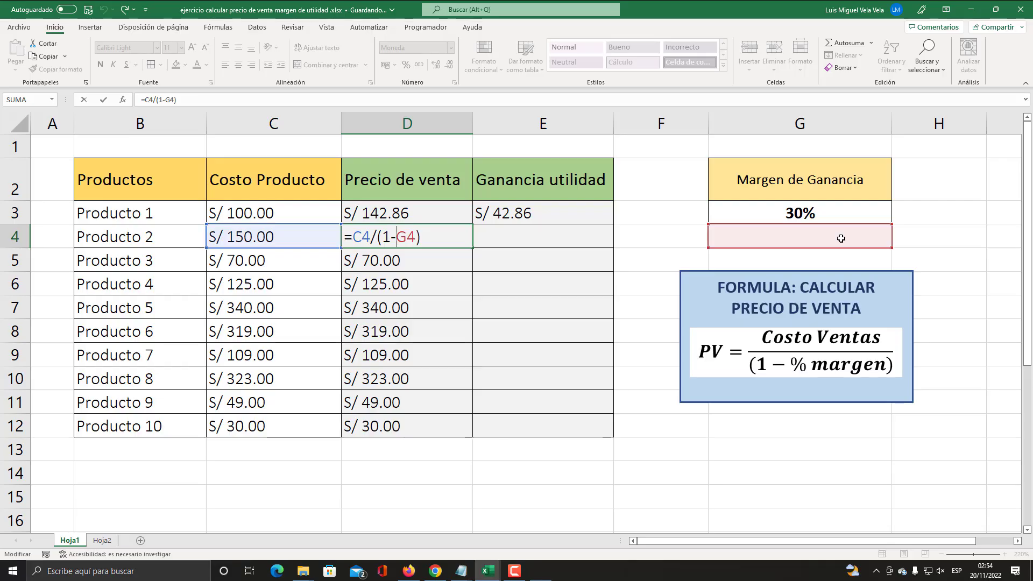
key(super+plus)
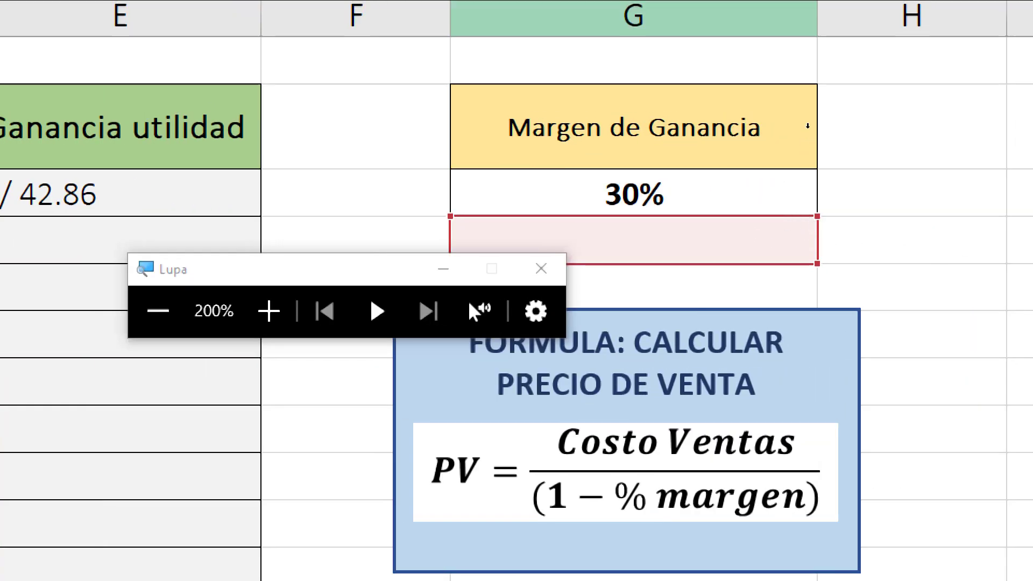
key(super+Escape)
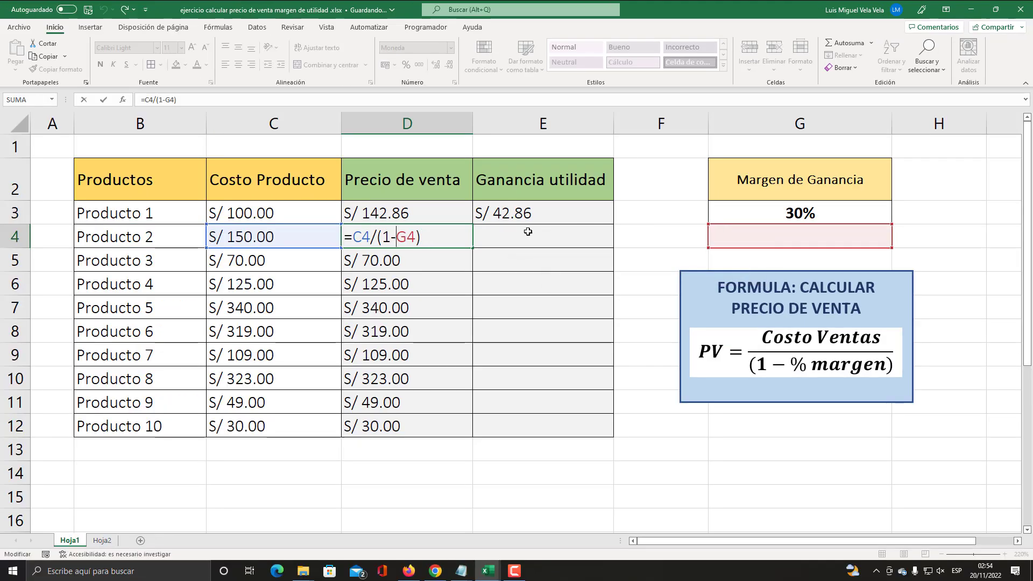
key(ctrl+Return)
- Undo the fill and change D3's margin reference to absolute $G$3
key(ctrl+z)
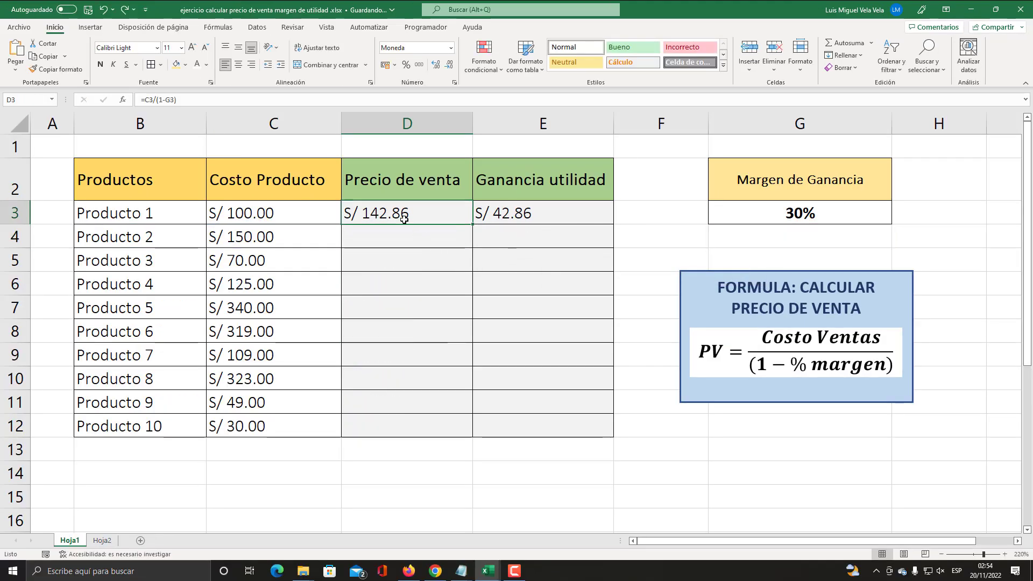
double_click(386, 211)
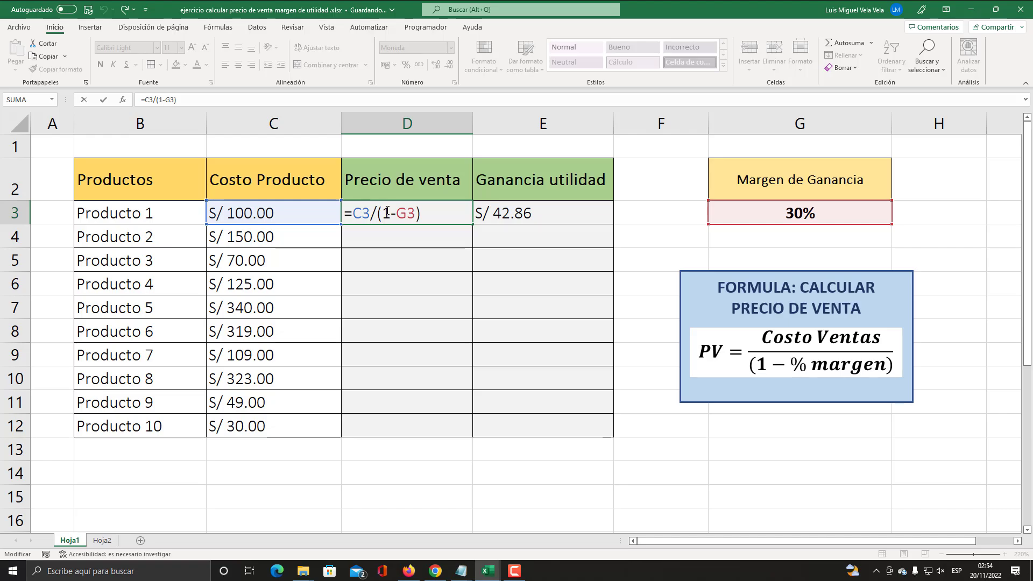
key(super+plus)
key(Right)
key(Right)
key(shift+Right)
key(shift+Right)
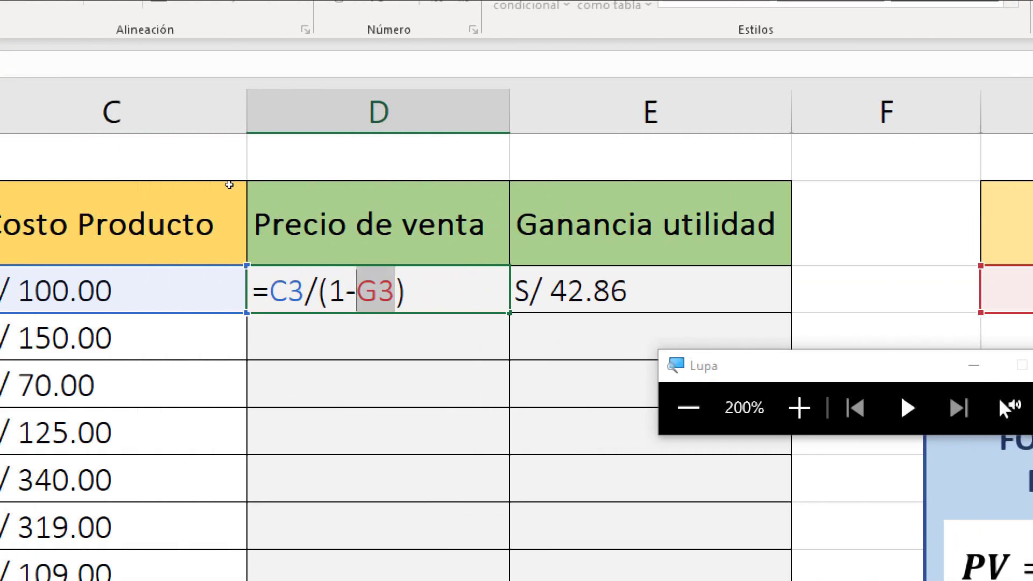
key(F4)
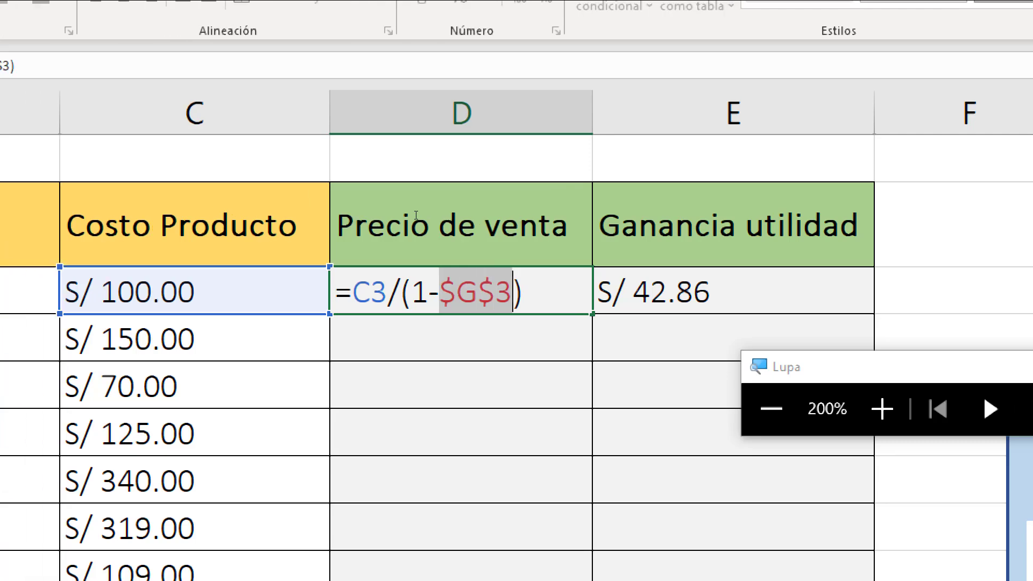
key(End)
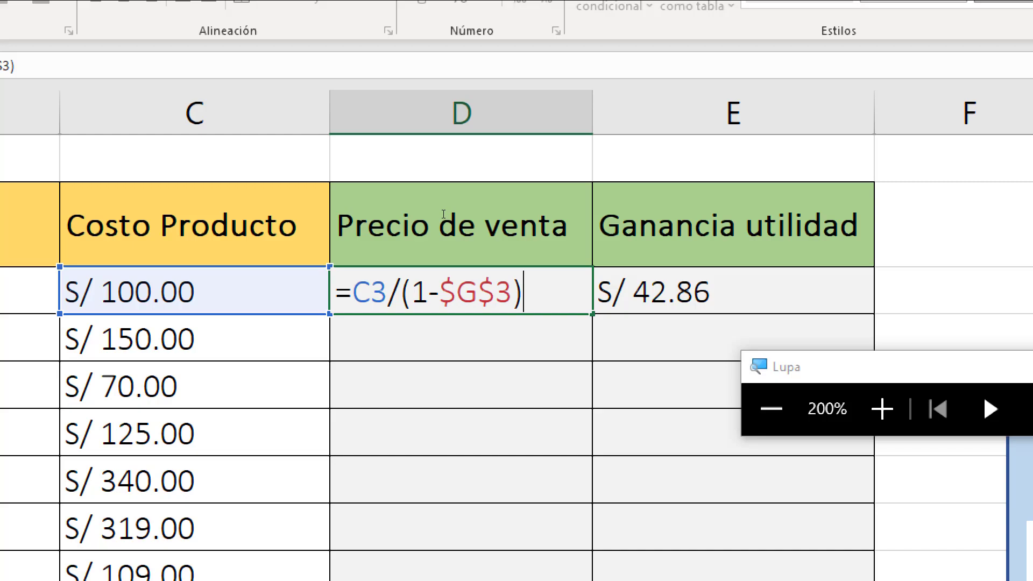
key(Return)
key(super+Escape)
- Fill the corrected price formula down to D12, checking Producto 7 at S/ 155.71
click(441, 214)
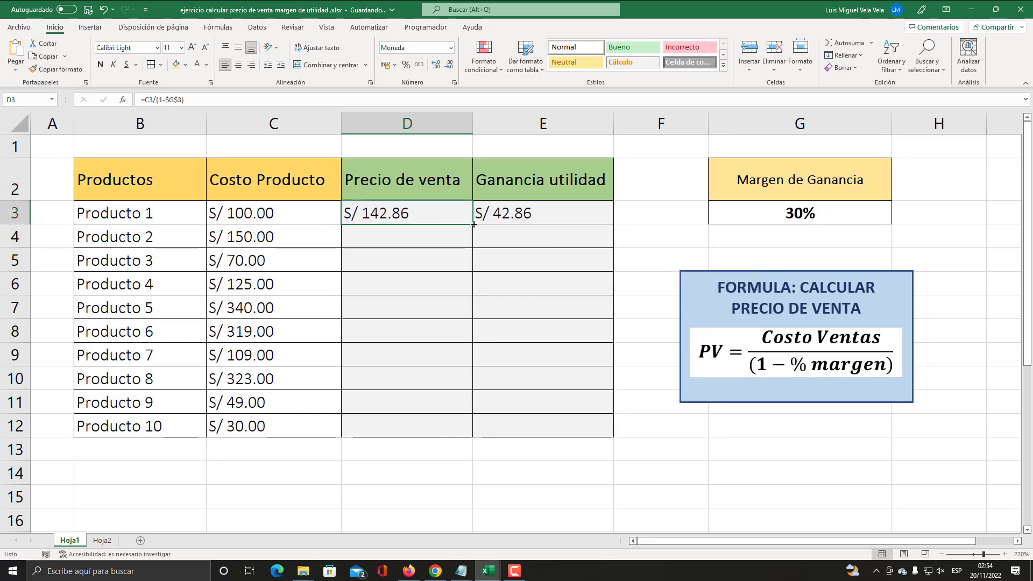
drag(474, 224, 470, 435)
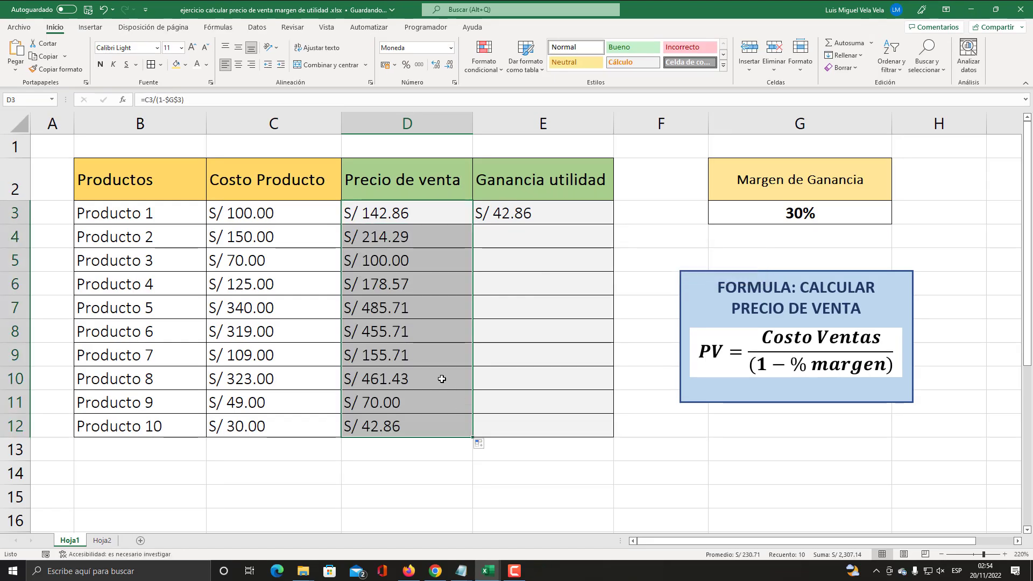
double_click(405, 356)
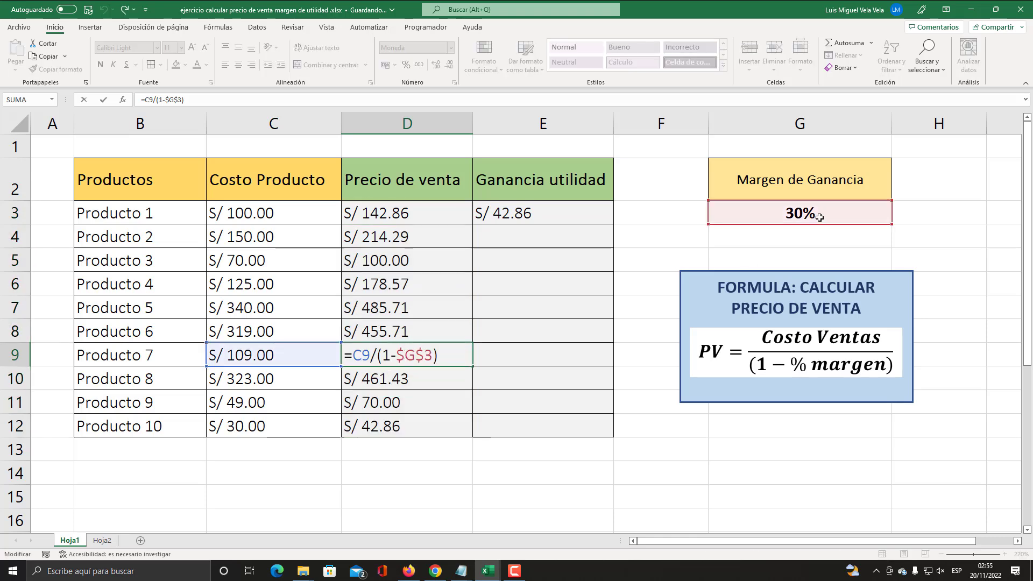
key(super+plus)
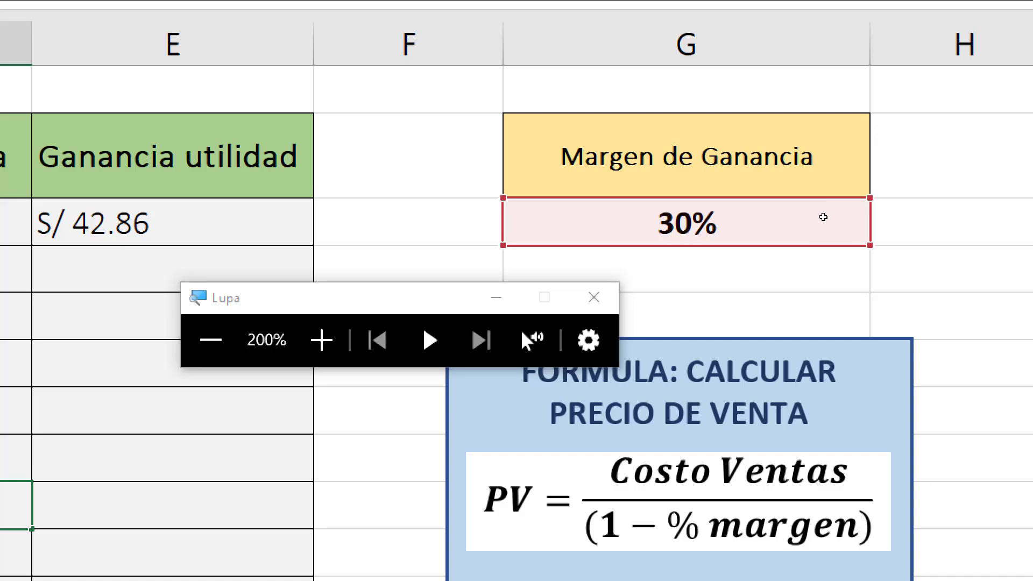
key(super+Escape)
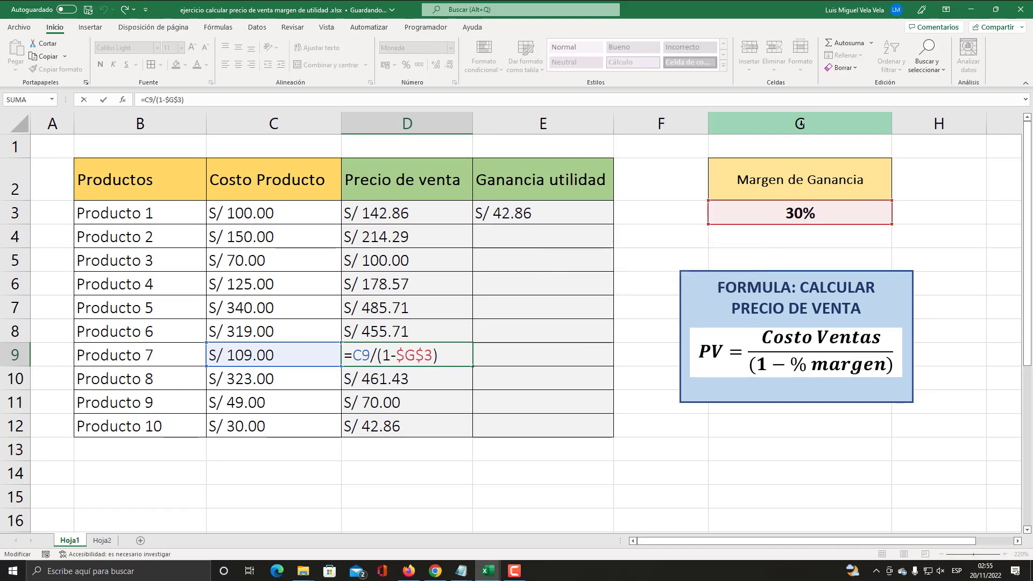
key(Return)
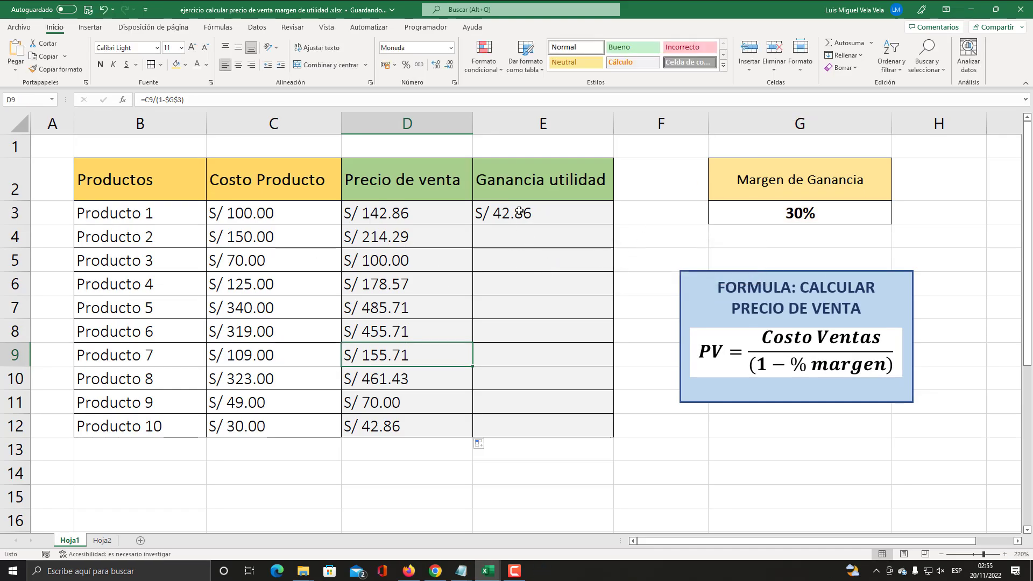
- Fill the =D3-C3 profit formula from E3 down to E12
click(520, 211)
double_click(531, 213)
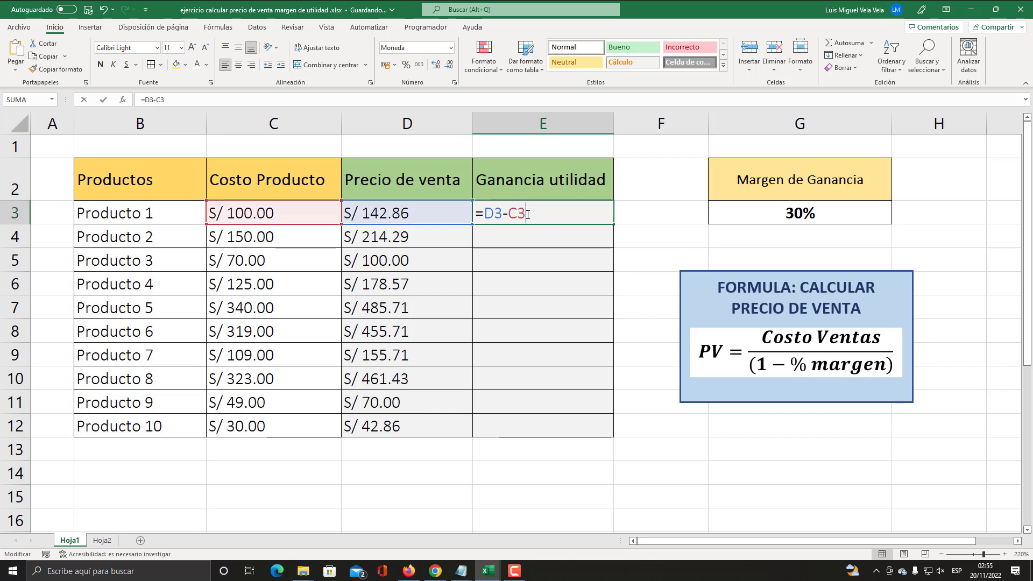
key(Escape)
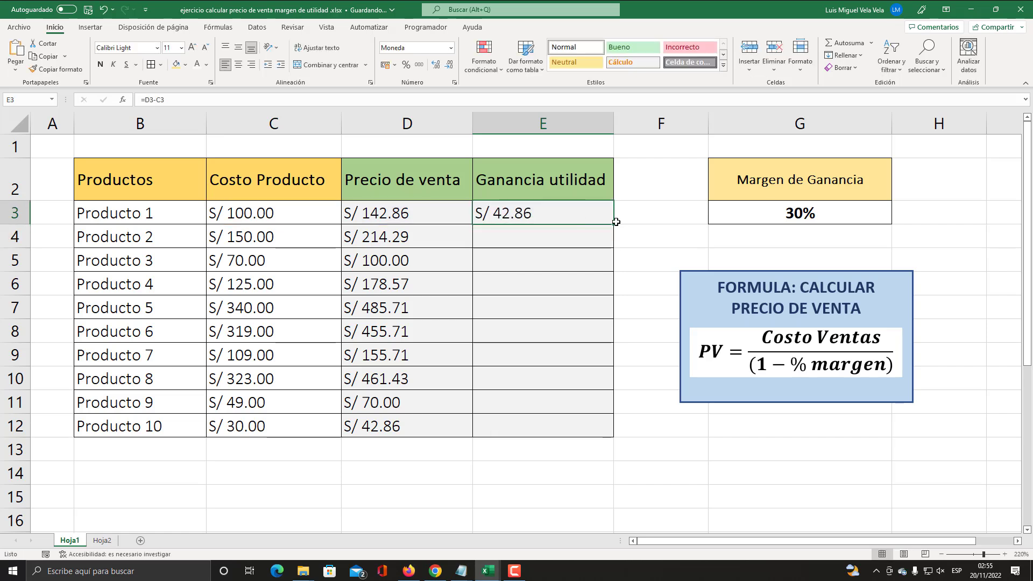
drag(616, 222, 598, 421)
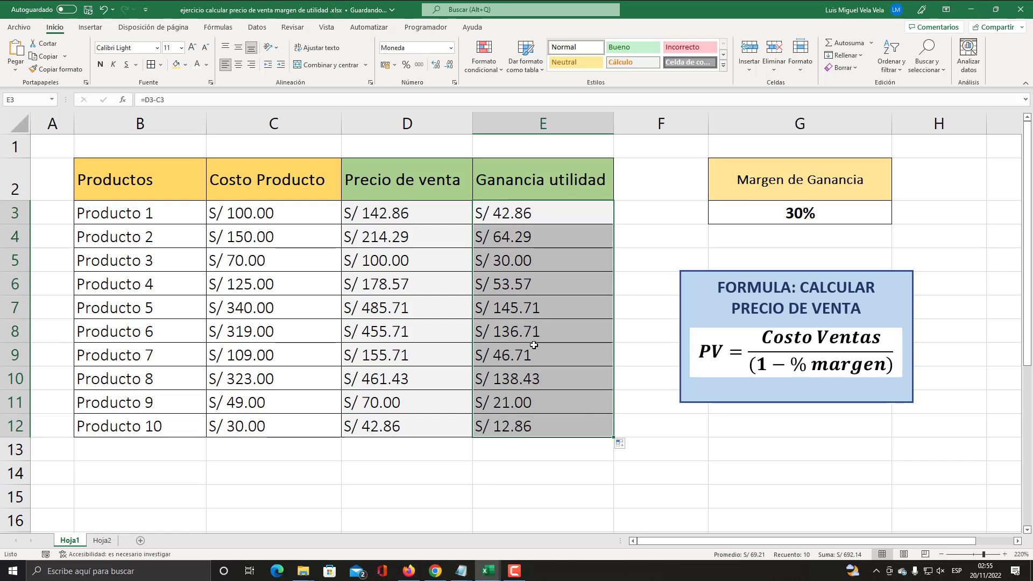
- Check the filled profit and sale price formulas for several products
drag(141, 238, 270, 363)
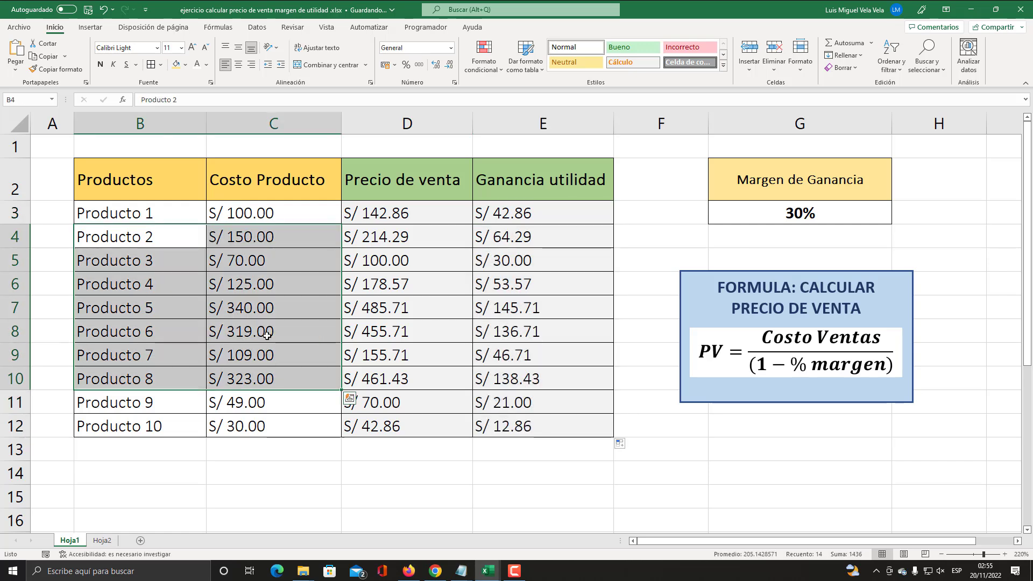
click(536, 280)
click(523, 262)
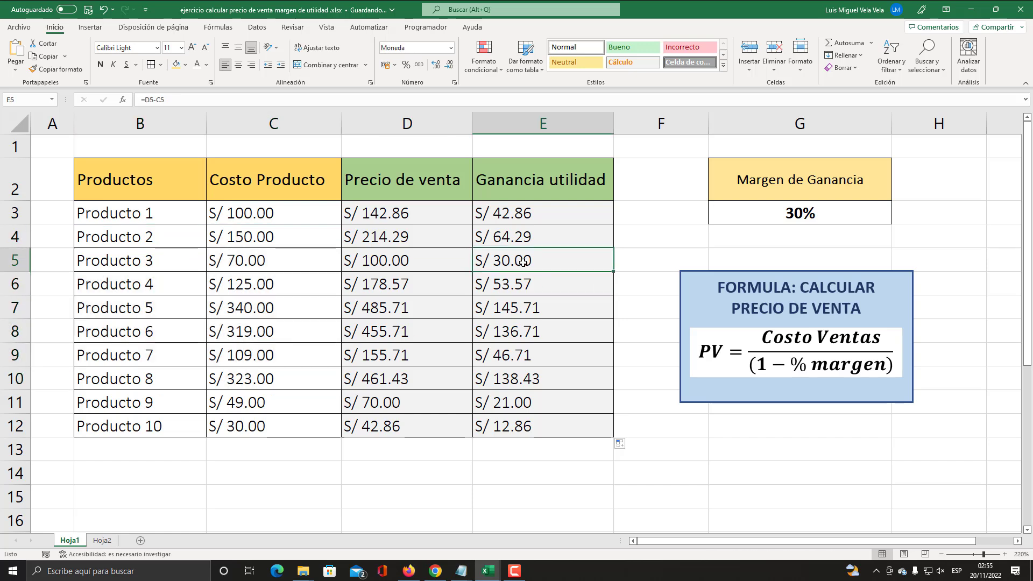
click(516, 216)
click(515, 236)
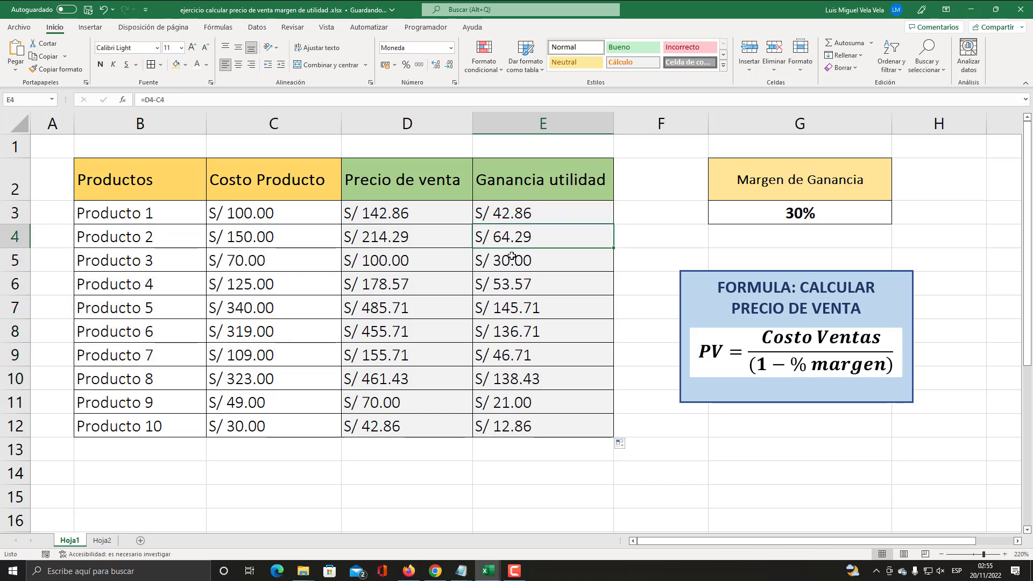
click(511, 260)
click(514, 282)
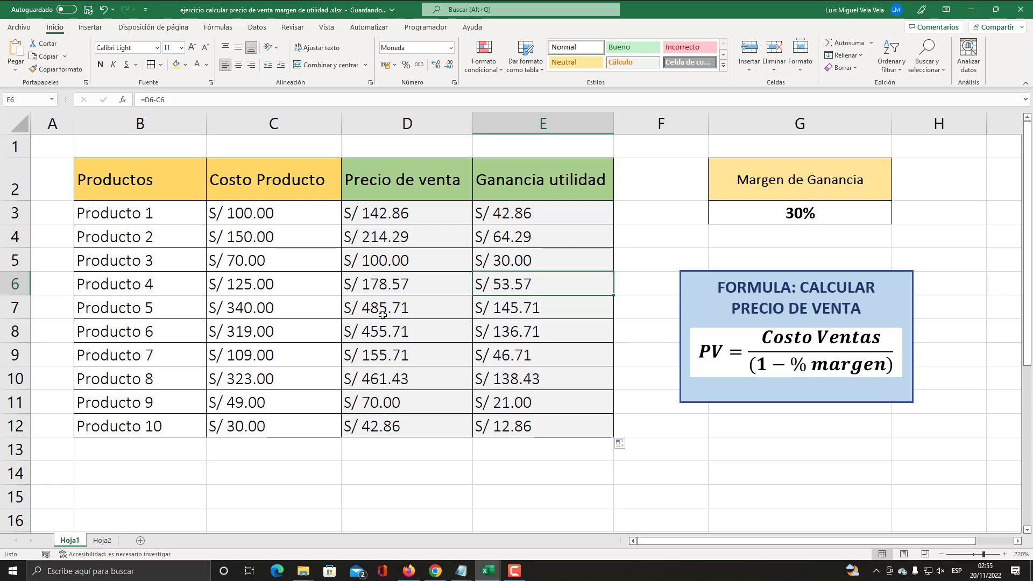
click(432, 320)
drag(382, 250, 390, 415)
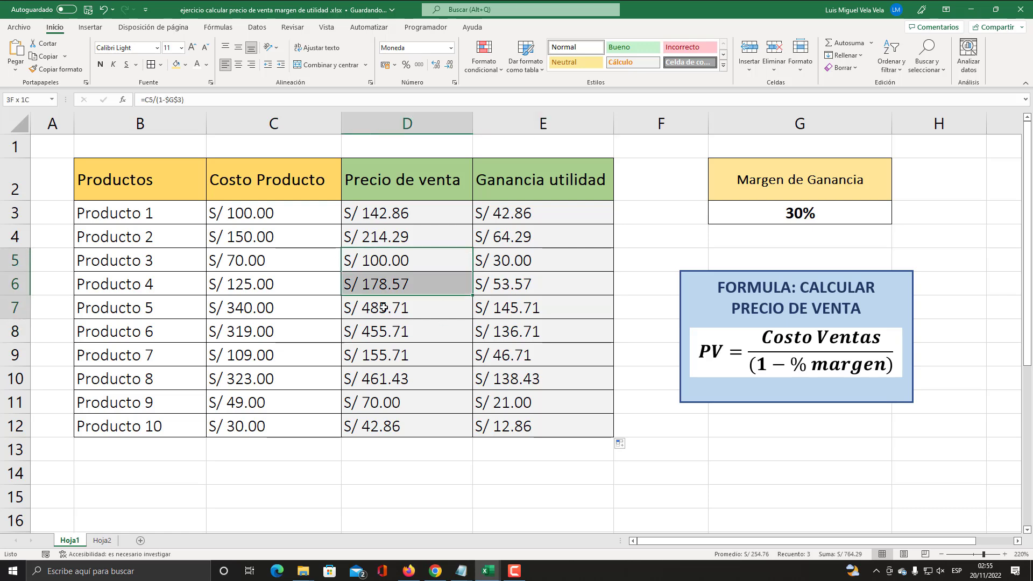
click(437, 331)
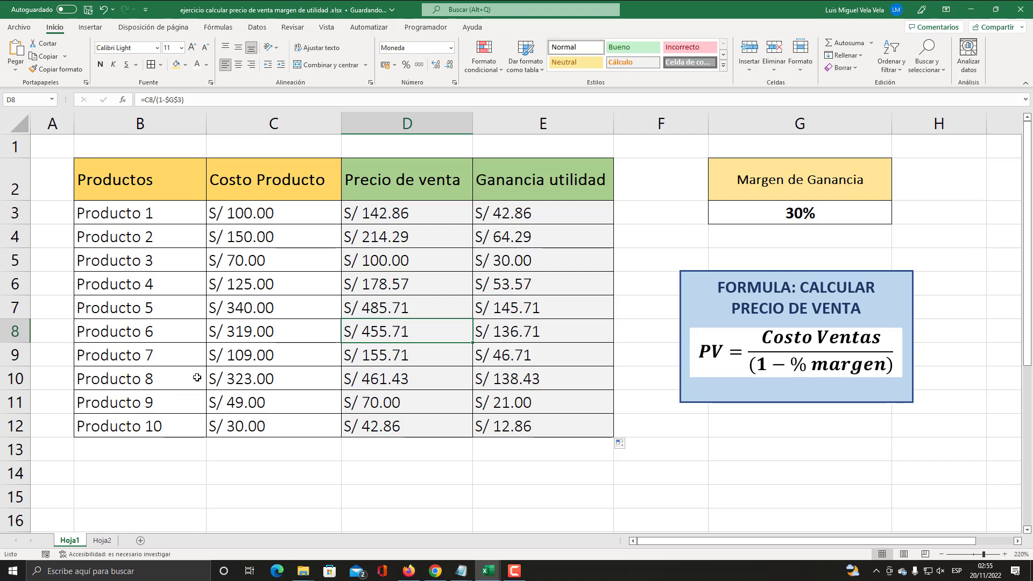
- On Hoja2, enter =C3/(1-D3) in E3 so Producto 1's price shows S/ 375.00
click(103, 540)
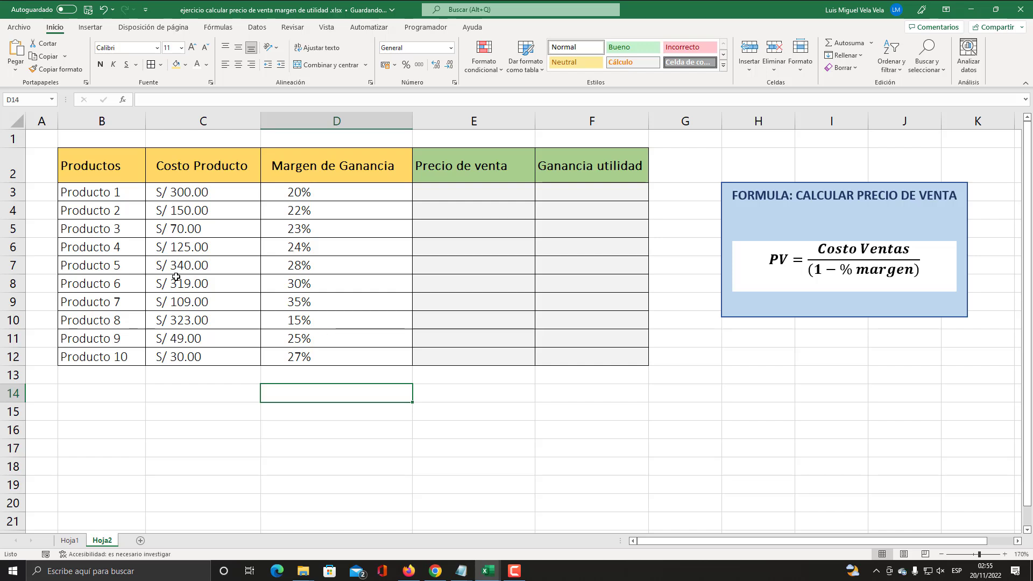
click(455, 188)
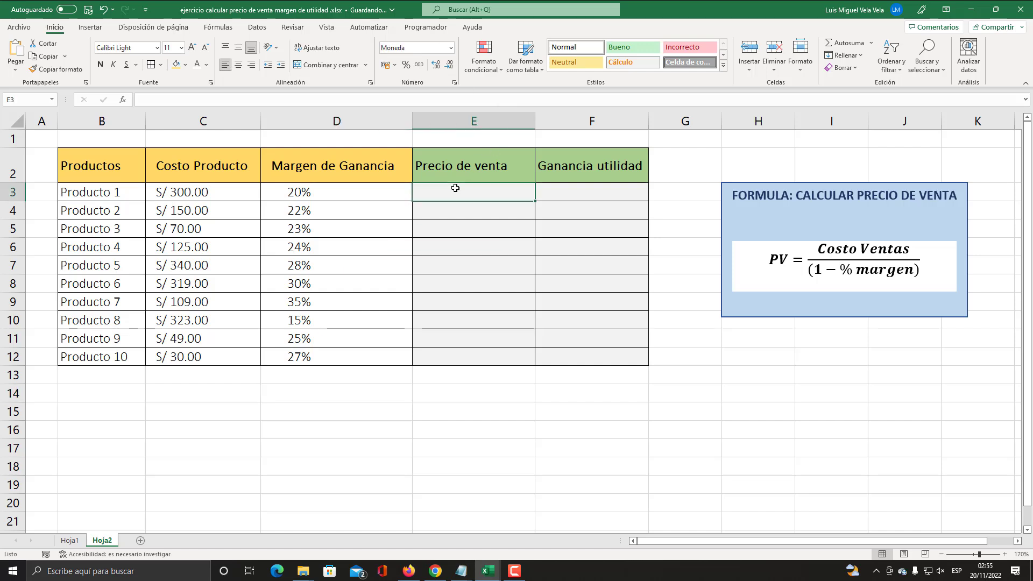
text(=)
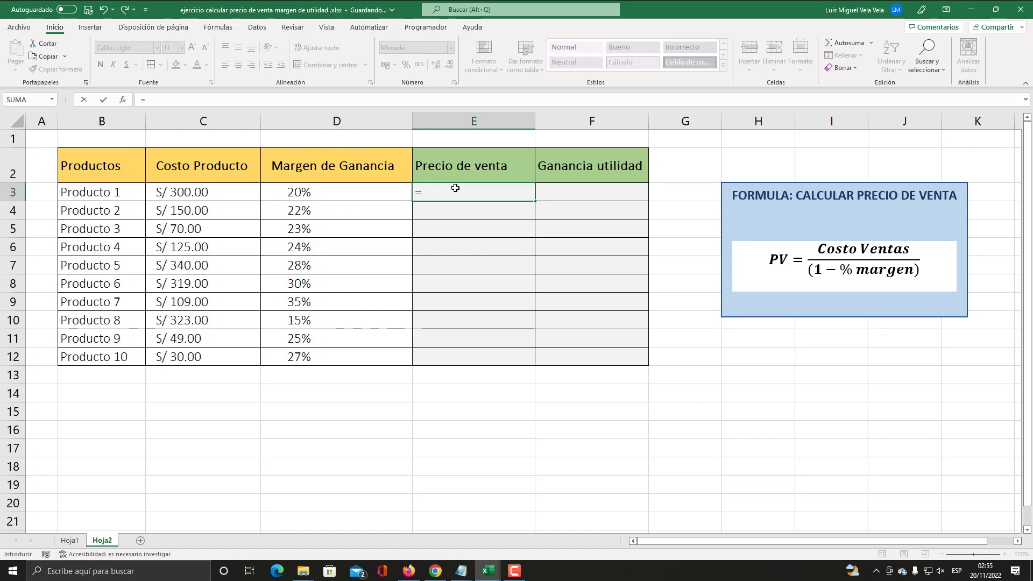
click(197, 192)
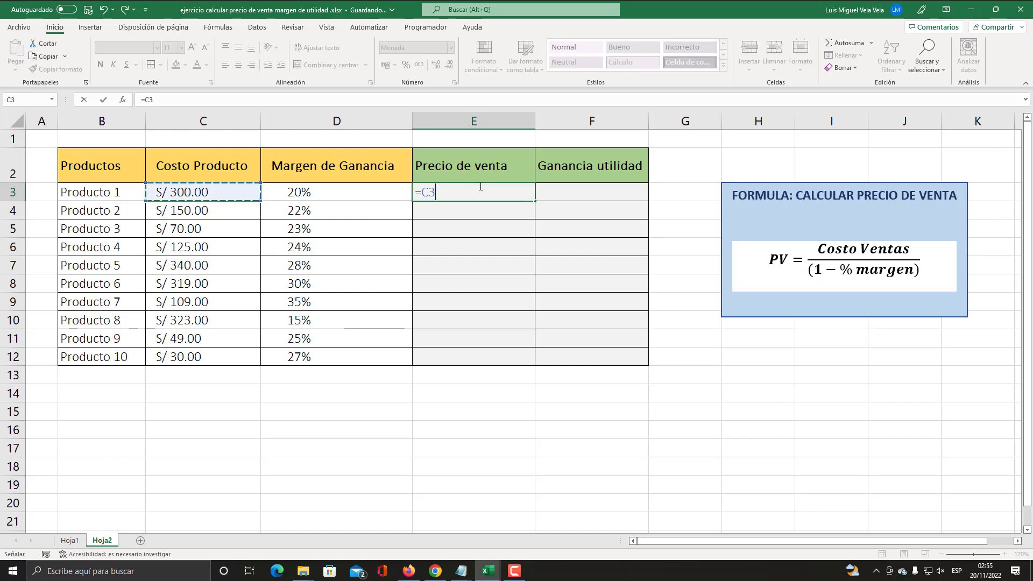
text(/()
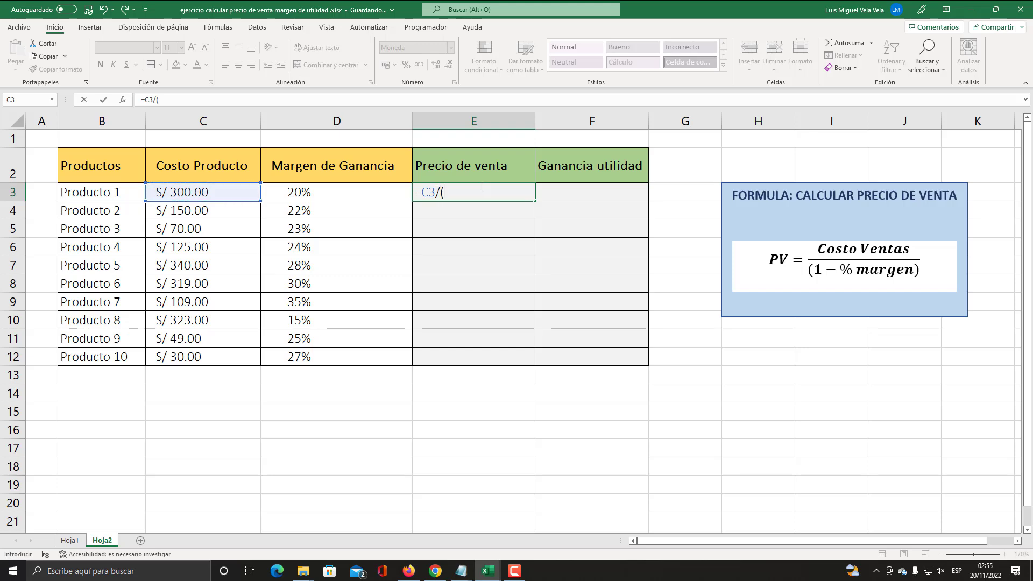
key(super+plus)
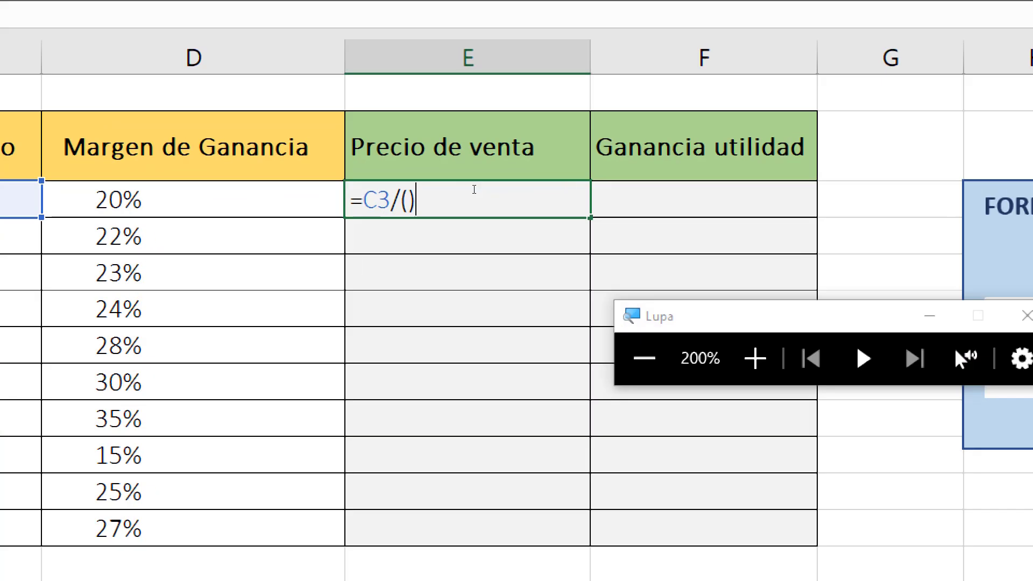
key(Left)
text(1)
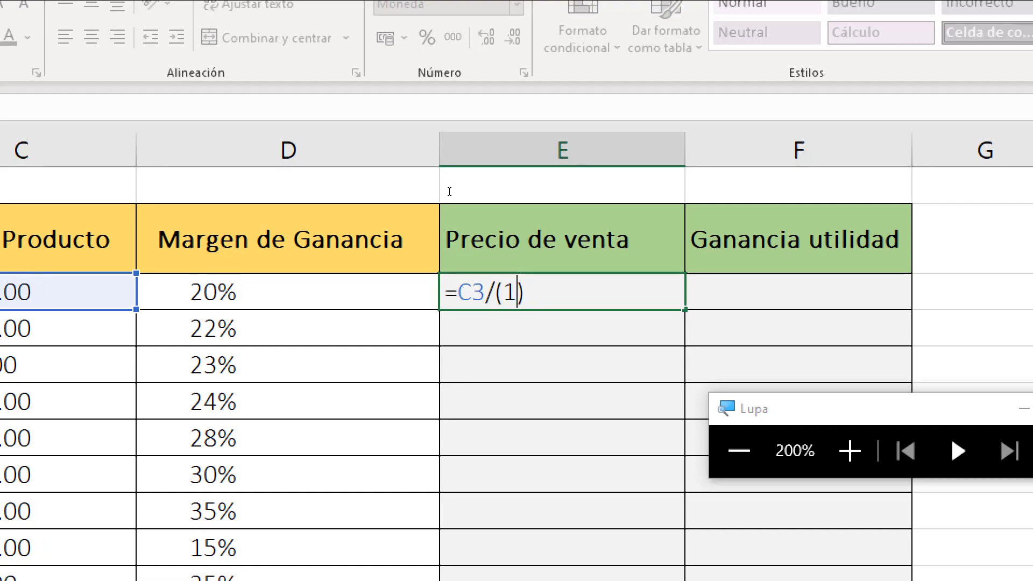
text(-)
key(super+Escape)
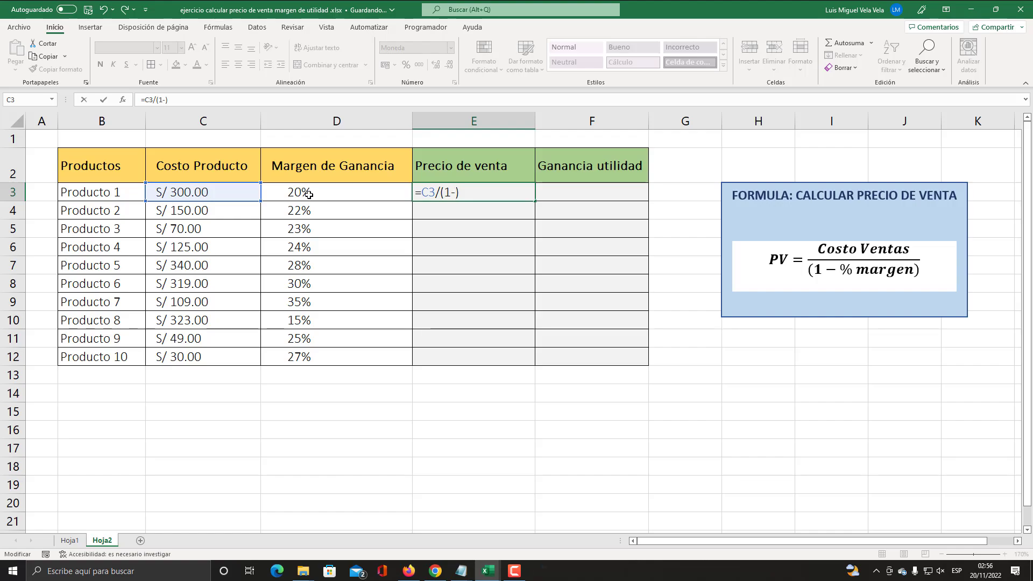
key(super+plus)
click(309, 195)
text())
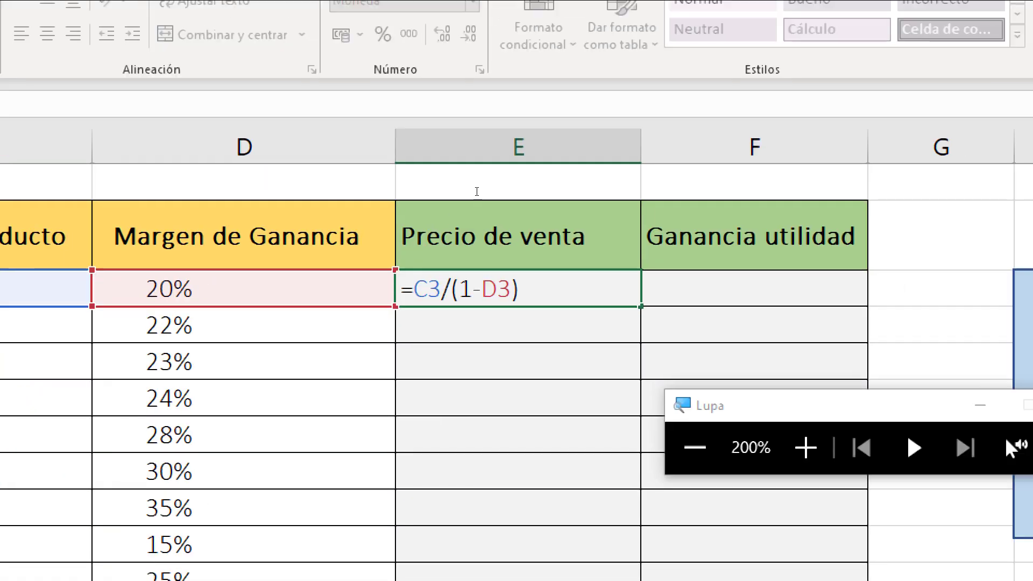
key(super+Escape)
key(Return)
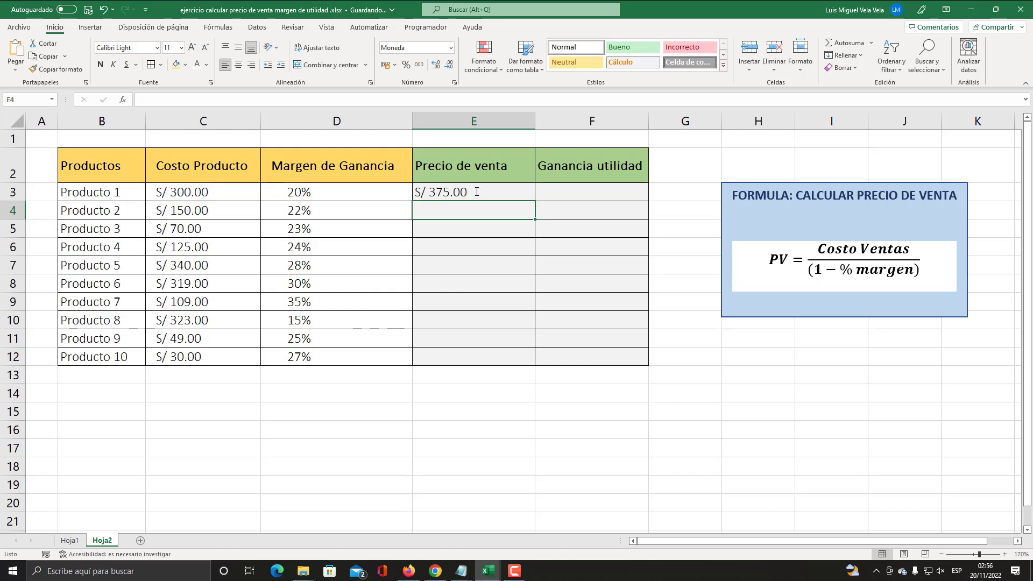
click(476, 191)
- Fill the E3 price formula down to E12 and inspect the copied formulas for Productos 2, 4, 6 and 8
drag(535, 202, 535, 359)
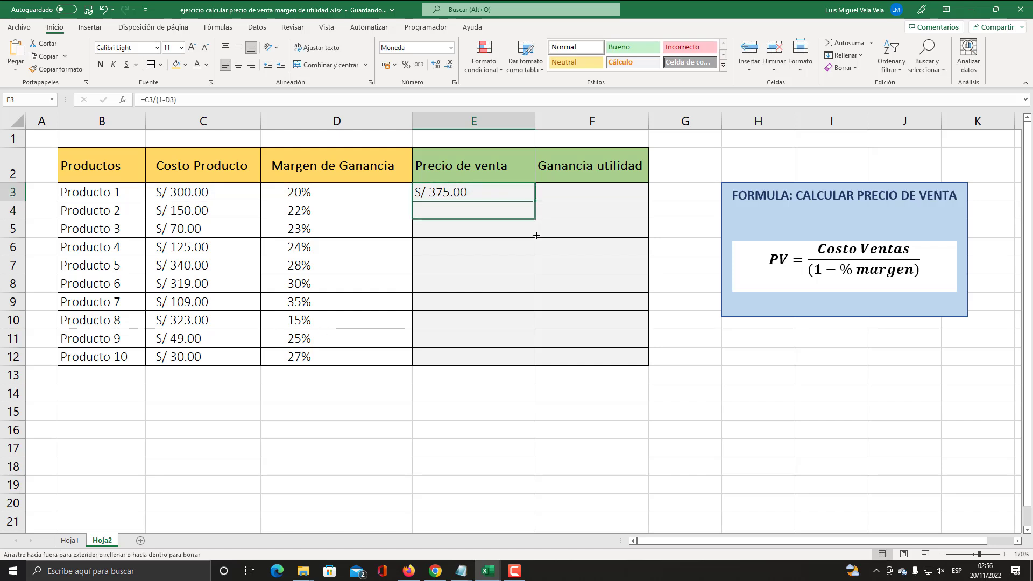
double_click(445, 212)
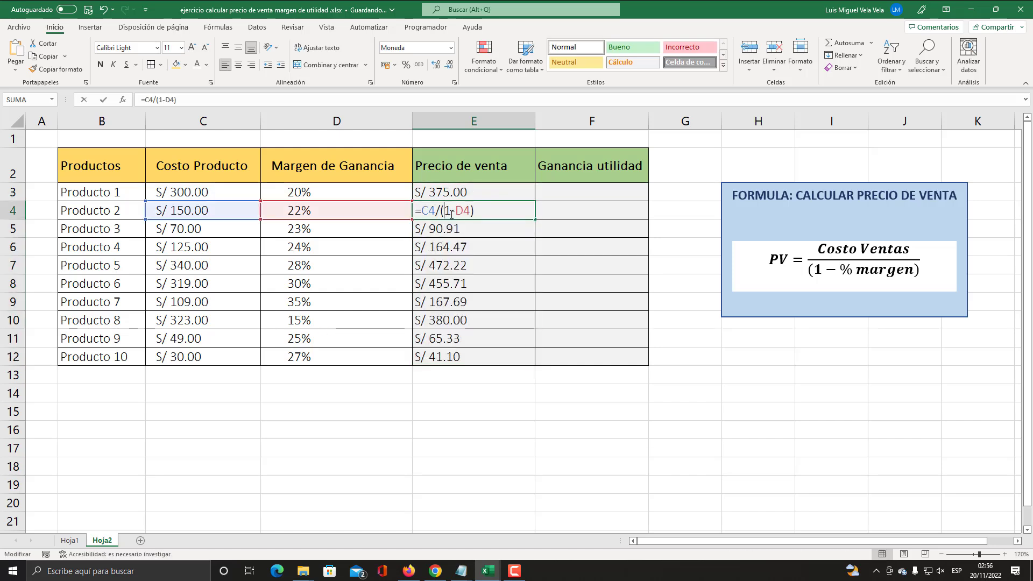
double_click(456, 249)
double_click(450, 283)
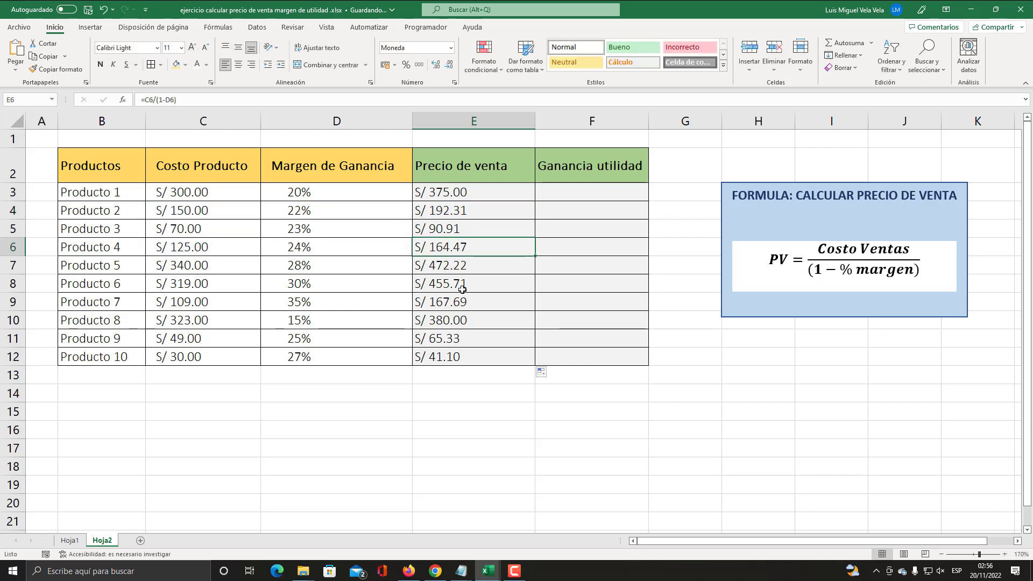
click(449, 320)
double_click(449, 320)
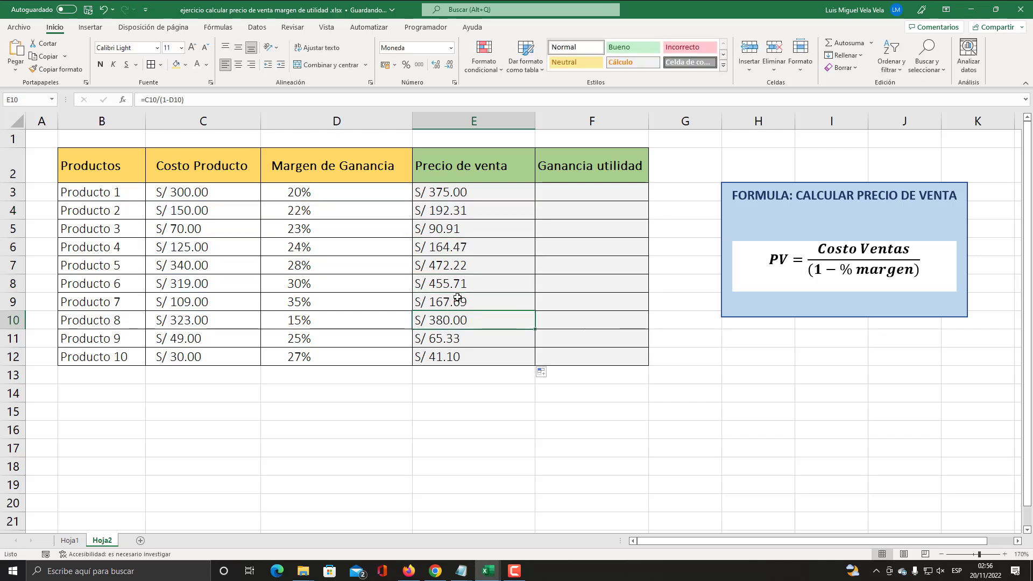
double_click(460, 284)
double_click(468, 246)
- Exit cell editing and delete all ten selling prices in E3:E12
key(Escape)
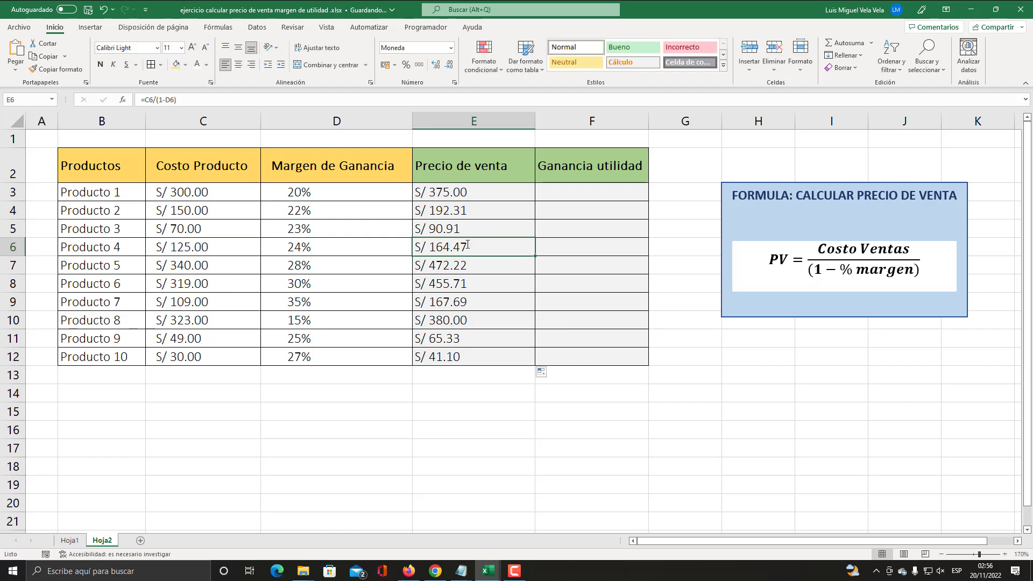
drag(445, 192, 455, 368)
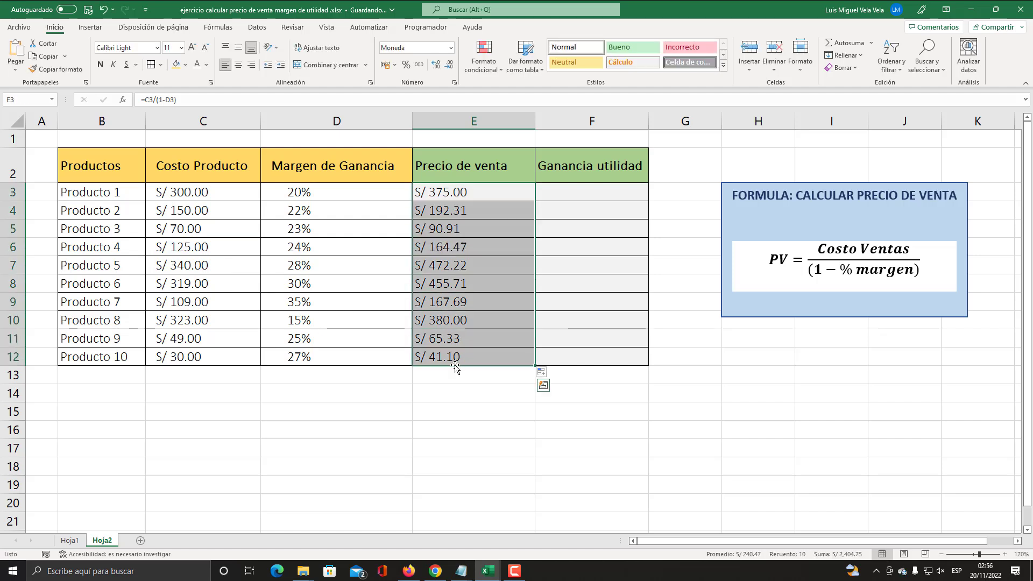
key(Delete)
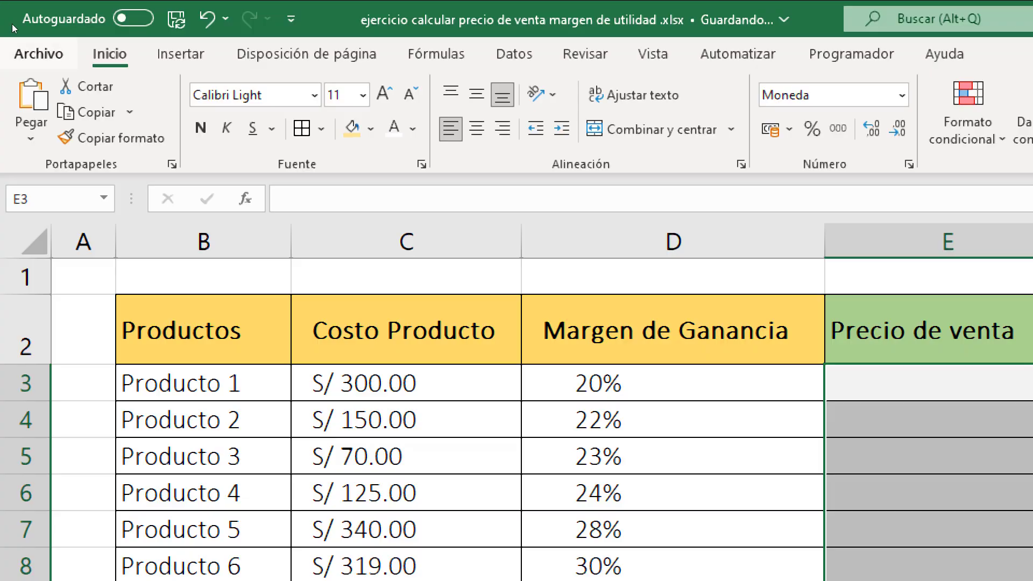
- Start Save As with F12 and browse to the Escritorio folder, dismissing the could-not-open error
click(16, 28)
key(F12)
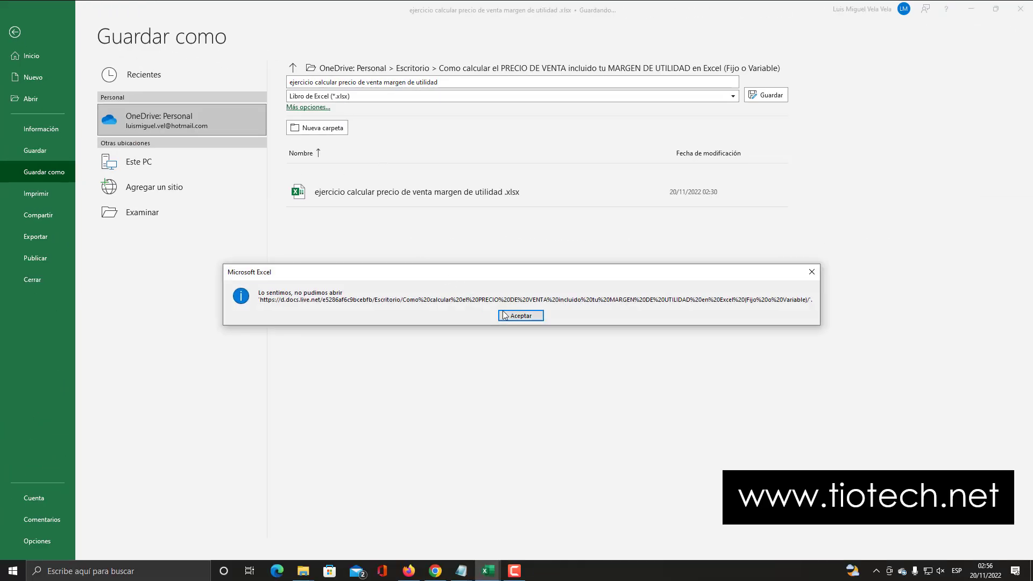
click(509, 316)
click(505, 315)
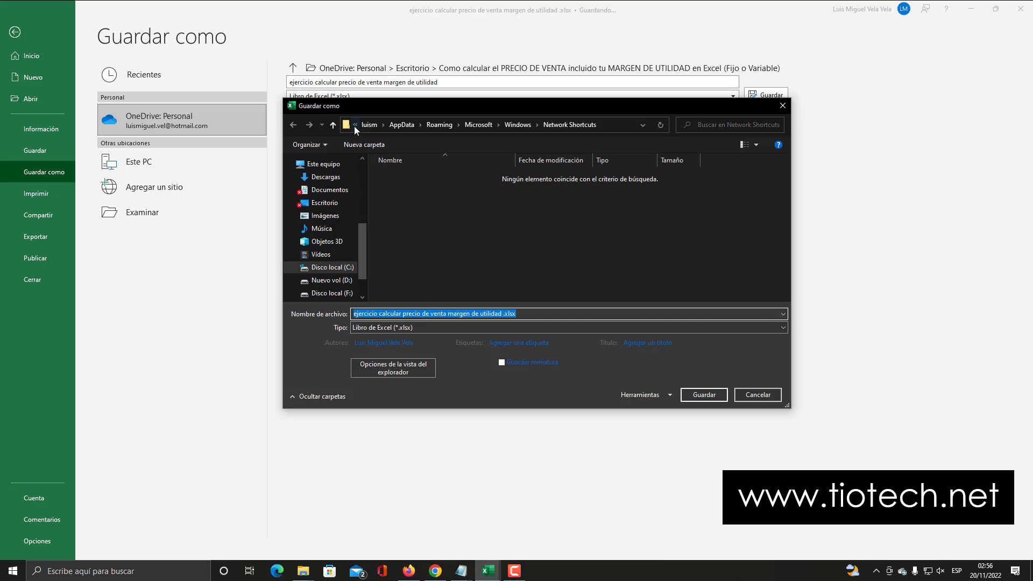
click(354, 126)
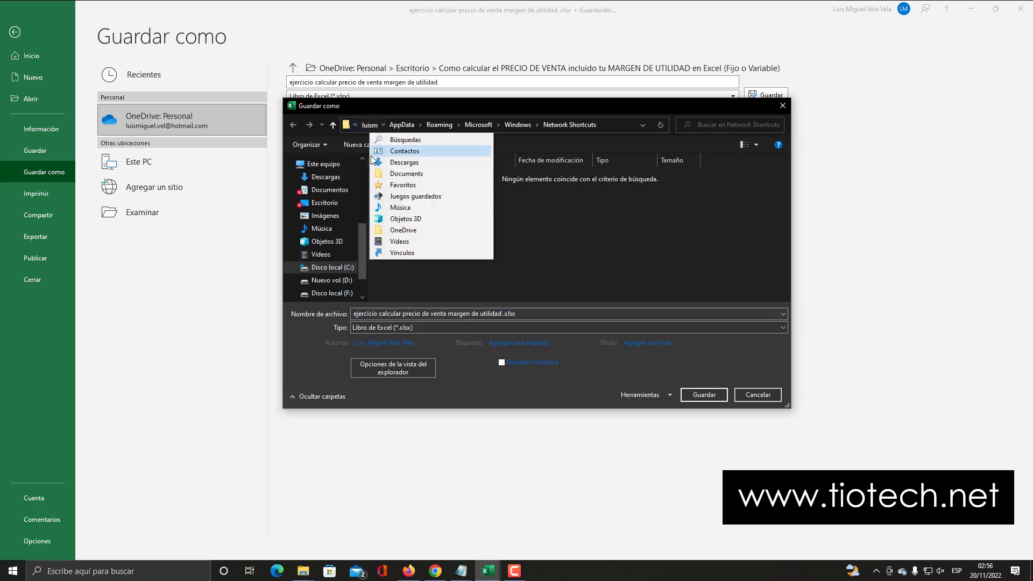
click(373, 174)
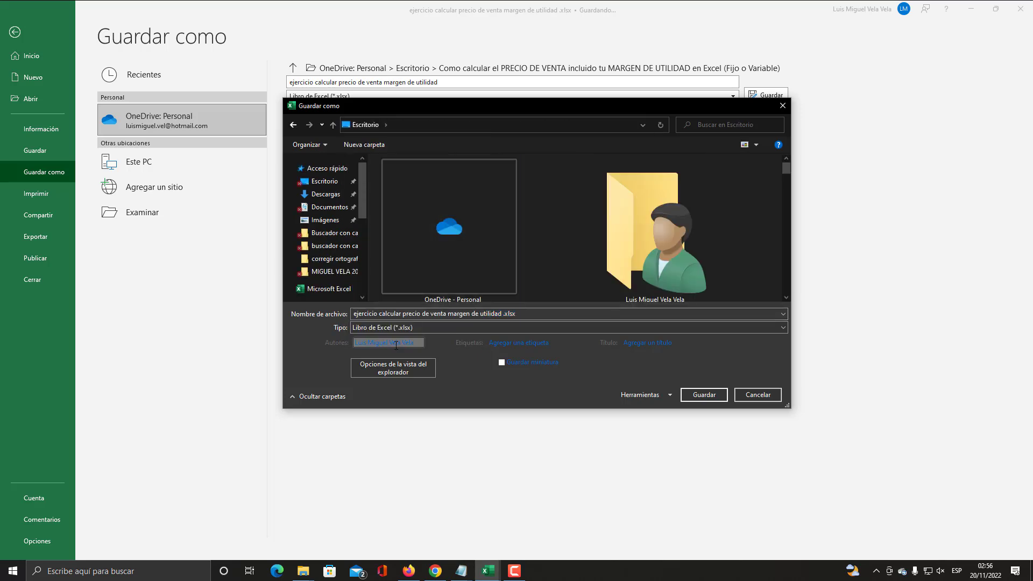
- Set the file type to Libro de Excel habilitado para macros (*.xlsm) and save
key(super+plus)
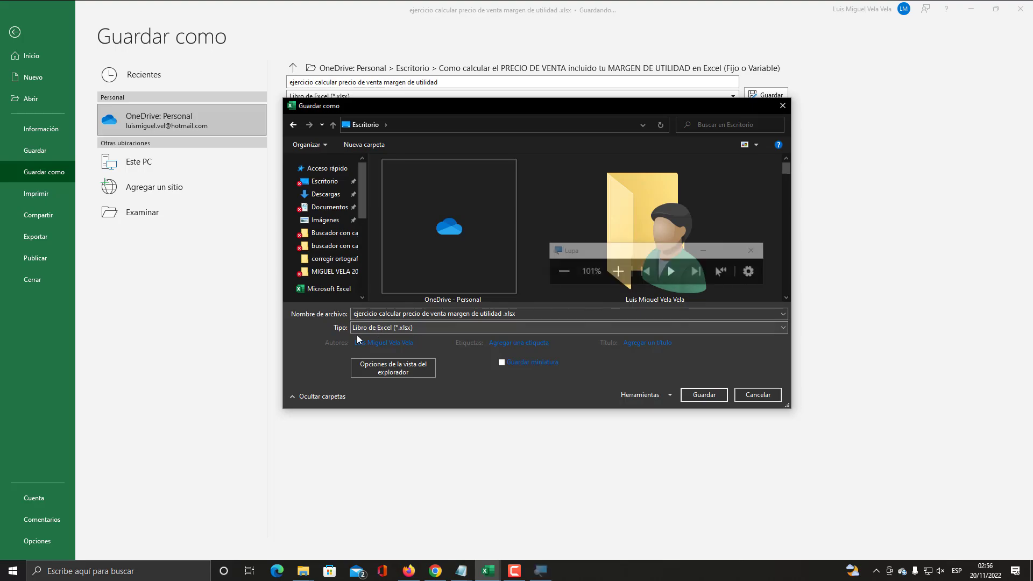
click(378, 327)
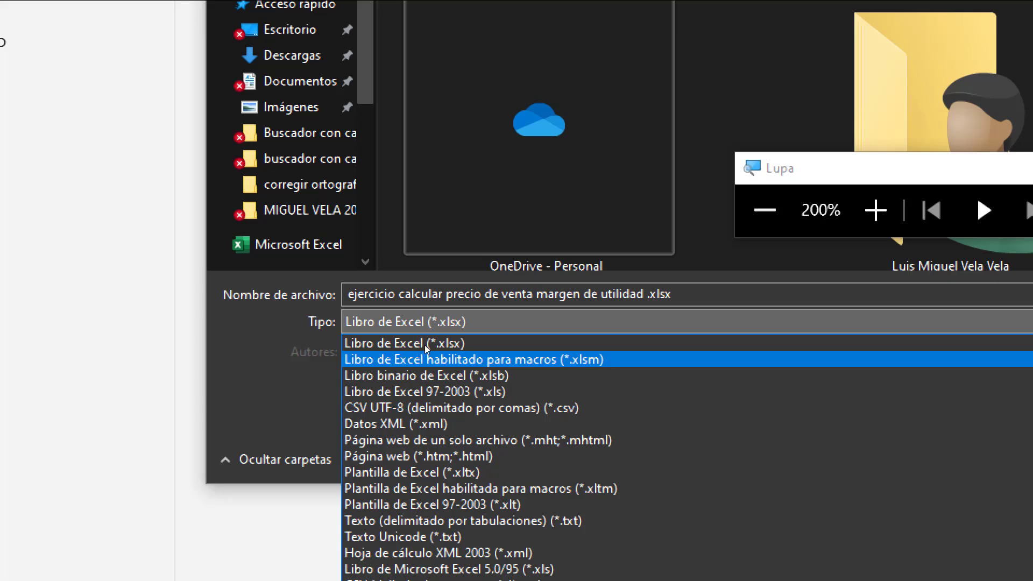
click(469, 349)
key(super+Escape)
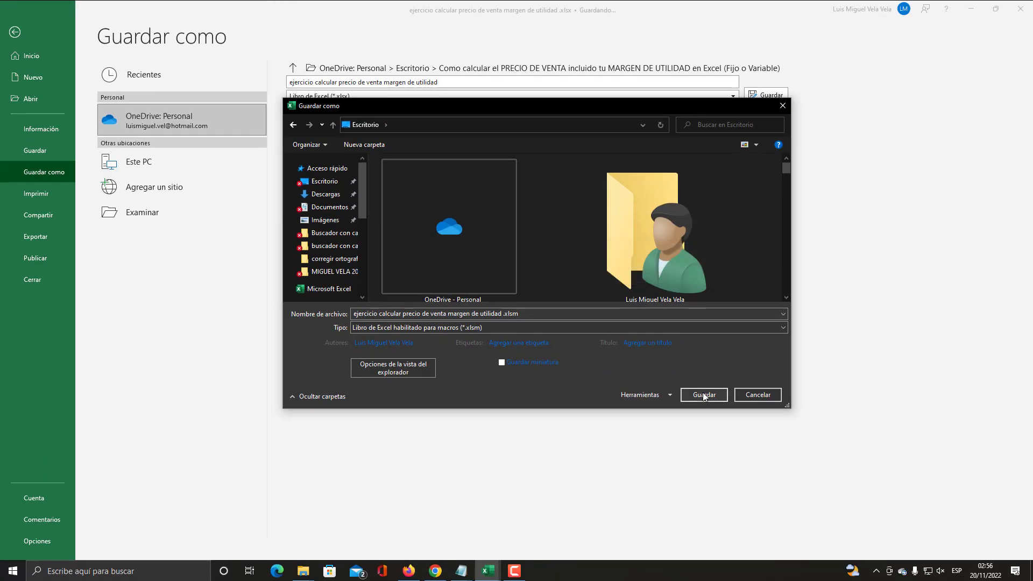
click(705, 395)
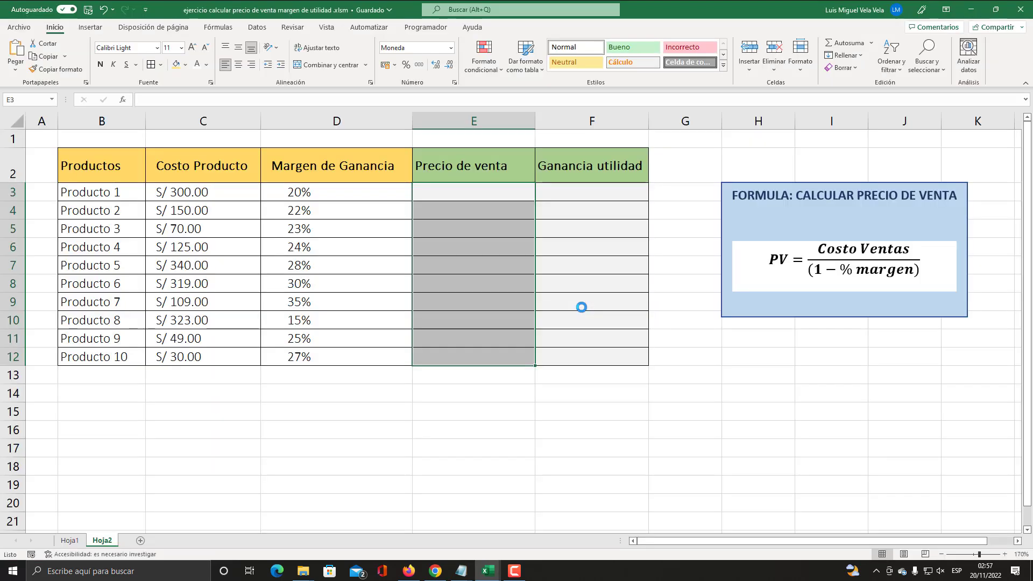
- Open the Hoja2 sheet's code via Ver código and maximize the VBA editor and code window
click(272, 433)
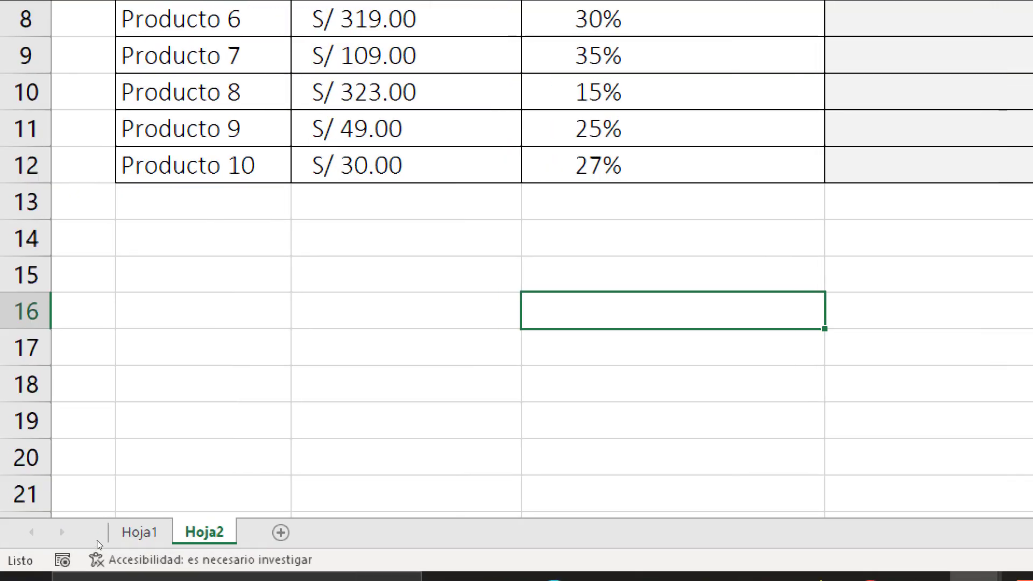
right_click(97, 540)
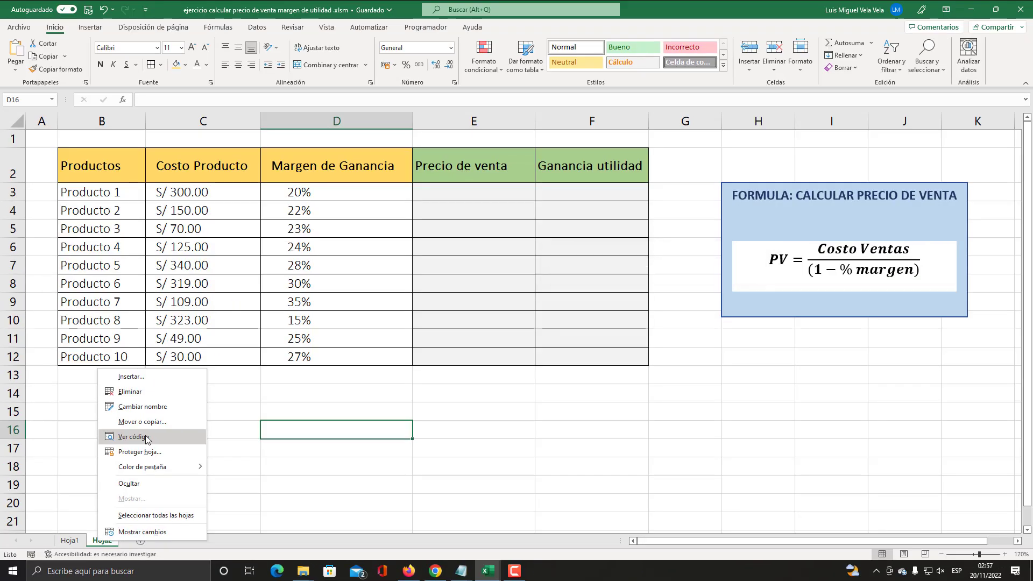
click(267, 324)
double_click(375, 202)
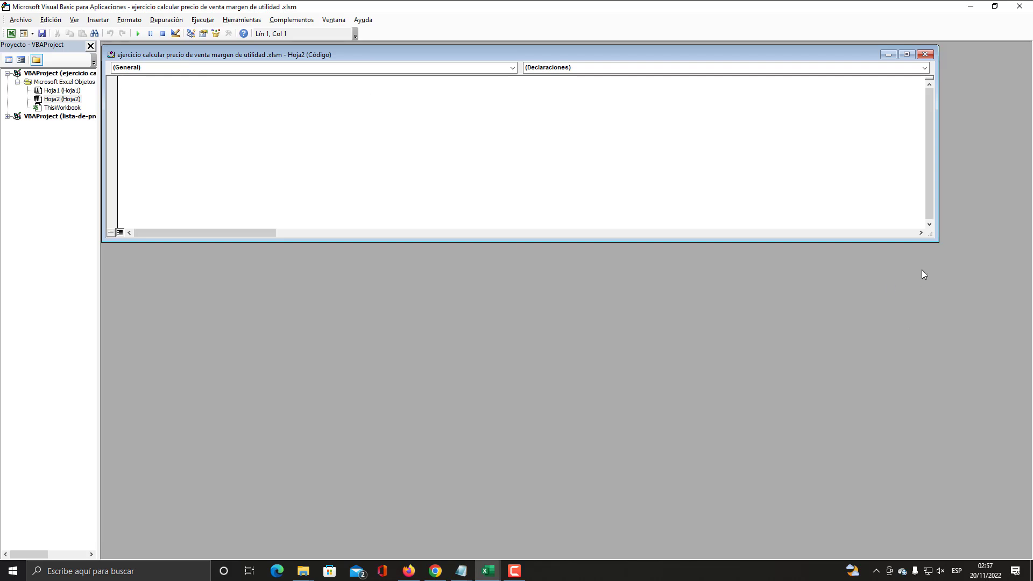
drag(934, 236, 1018, 547)
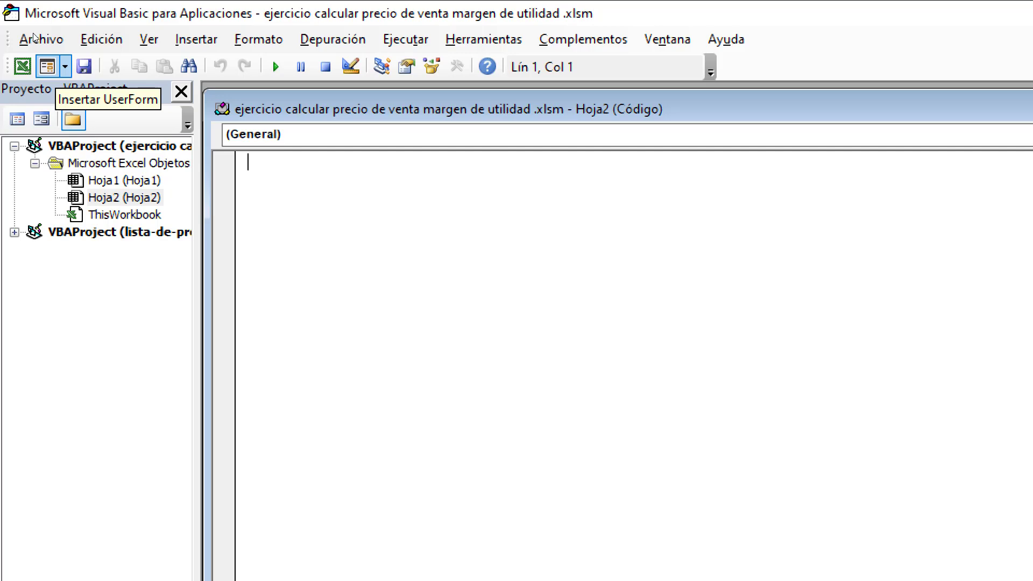
- Insert a new standard module from the Insertar menu
click(43, 65)
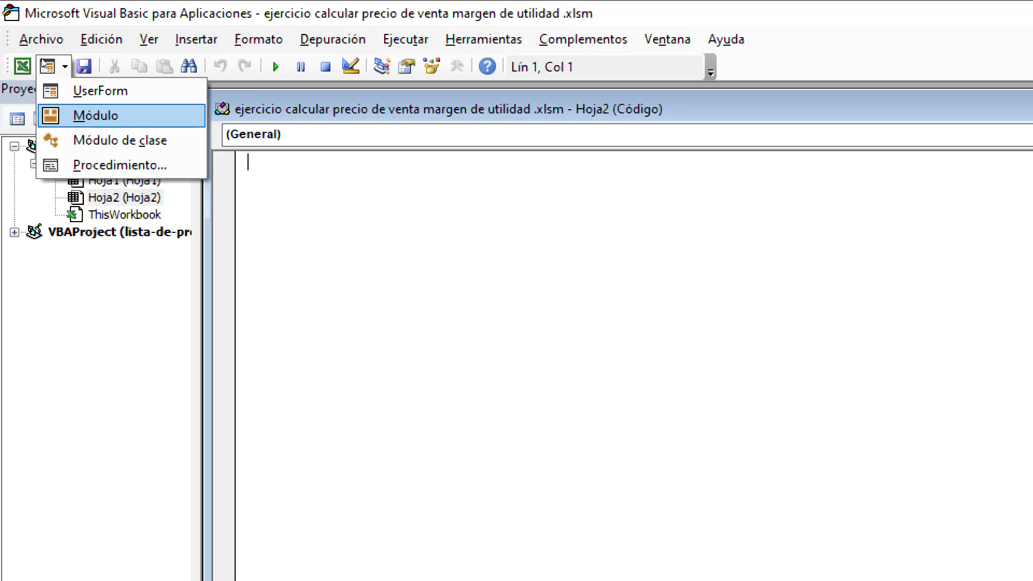
key(super+minus)
key(Return)
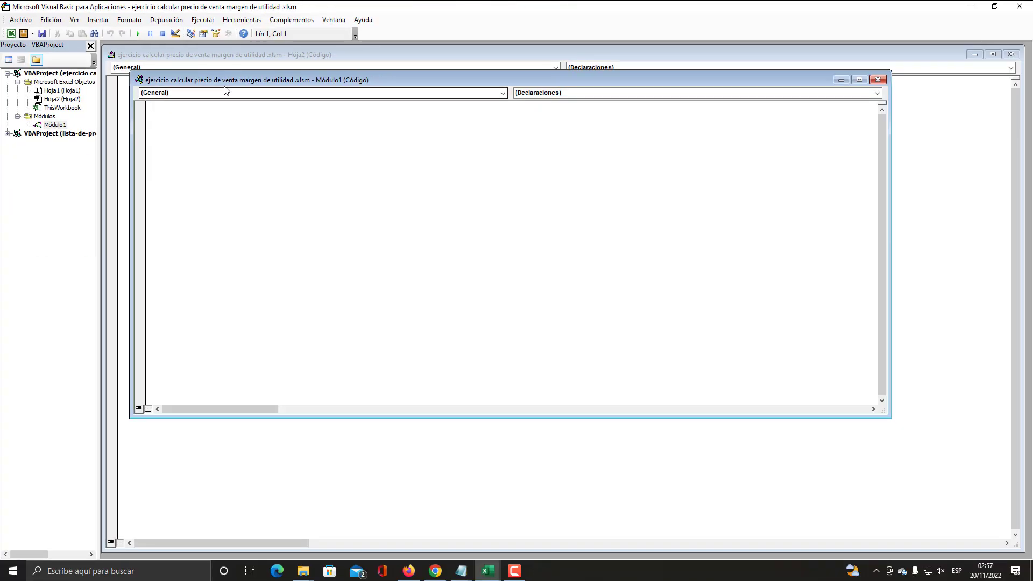
- Declare Function PrecioVenta() in Módulo1, fixing the name's capitalization
mouse_move(225, 84)
mouse_down()
mouse_move(301, 119)
mouse_move(242, 108)
mouse_up()
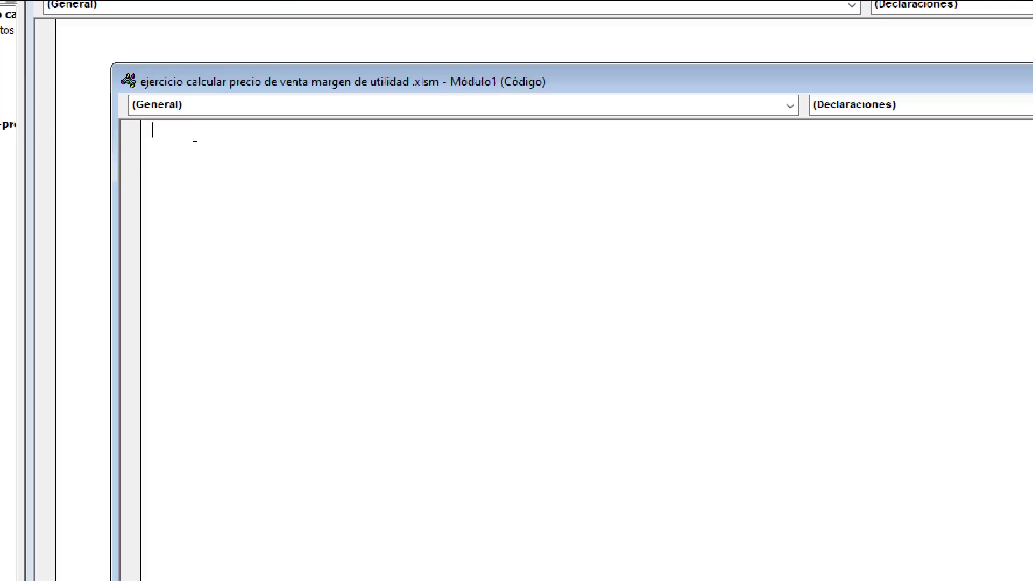
text(F)
text(unc)
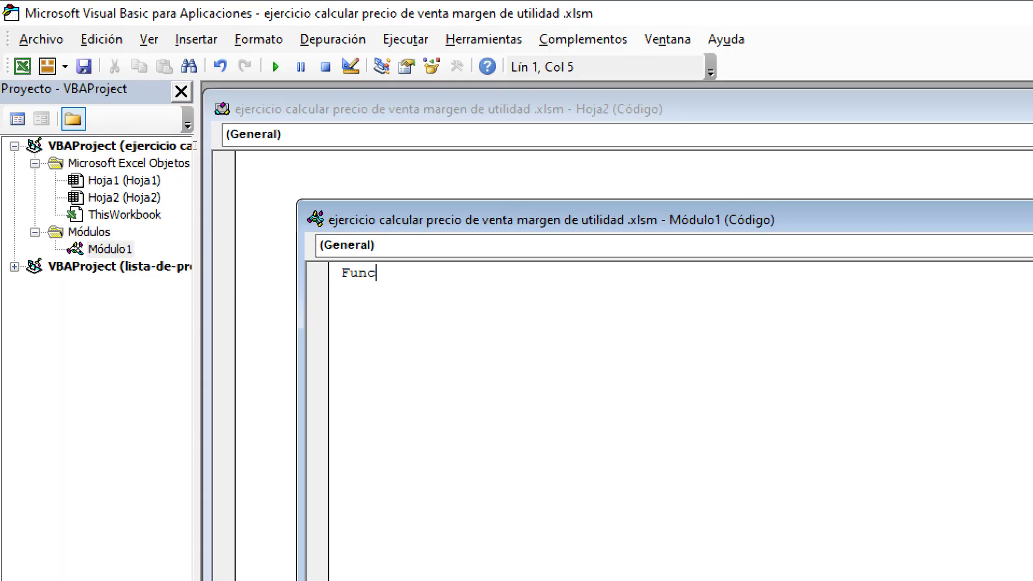
text(tion)
text( P)
text(recioVEnt)
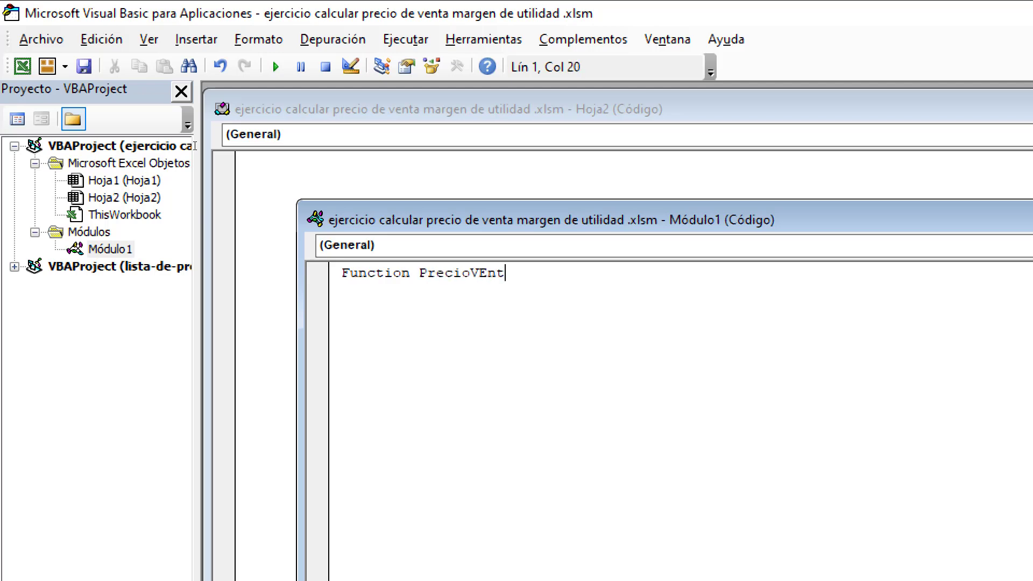
text(a)
key(BackSpace)
key(BackSpace)
key(BackSpace)
key(BackSpace)
text(enta)
text(())
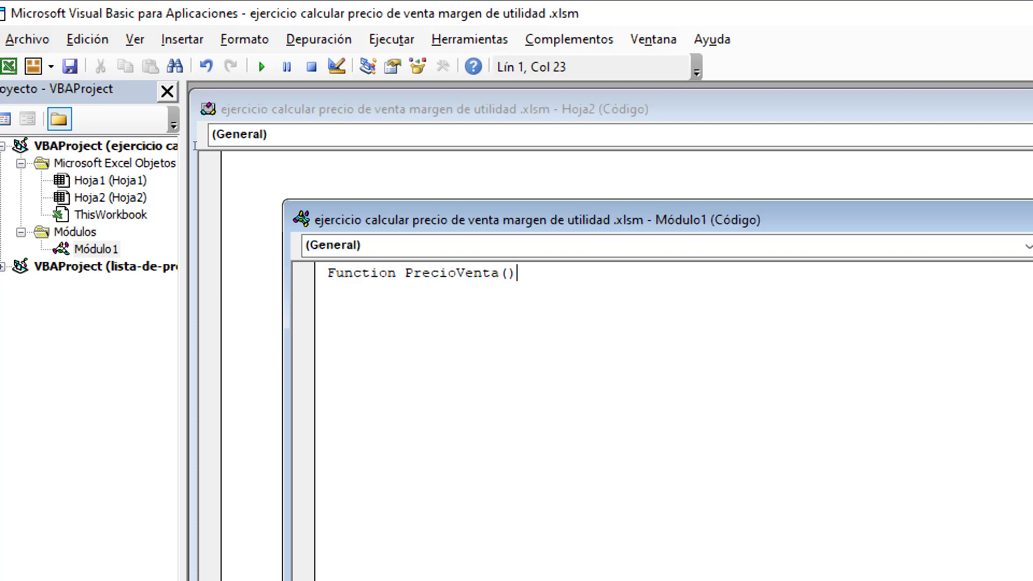
key(Return)
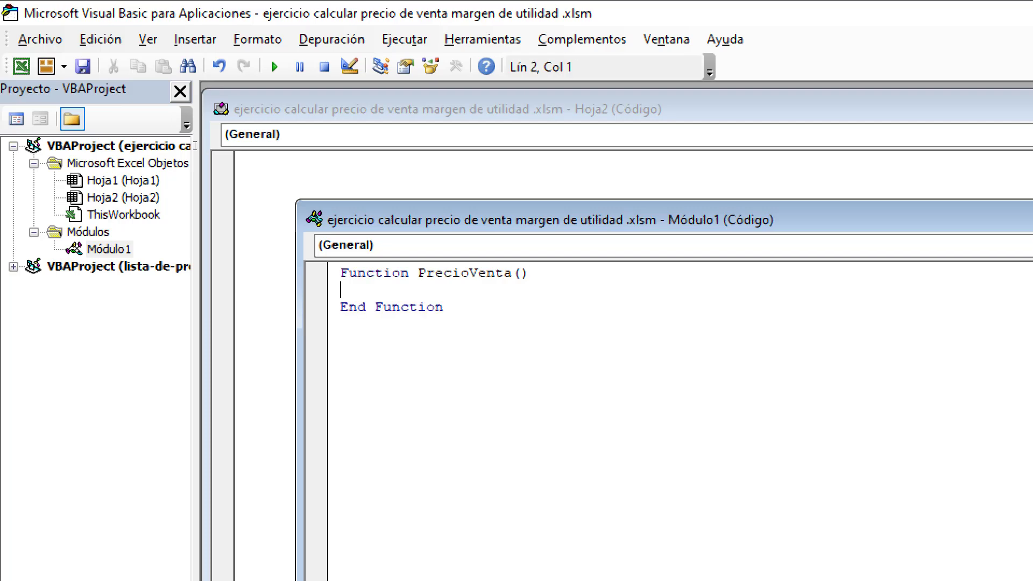
- Add blank lines inside the PrecioVenta function body
key(shift+ctrl+End)
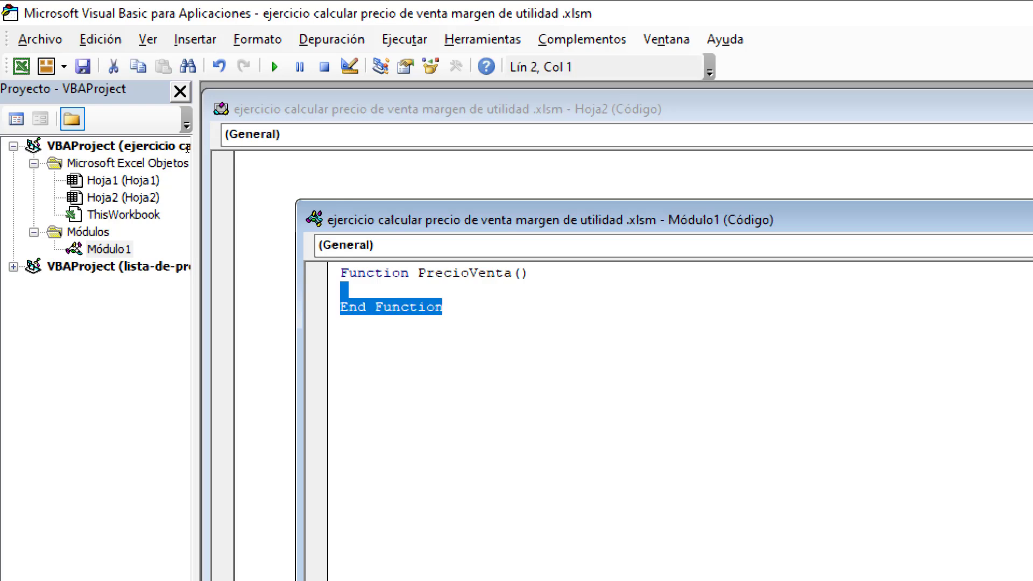
key(Left)
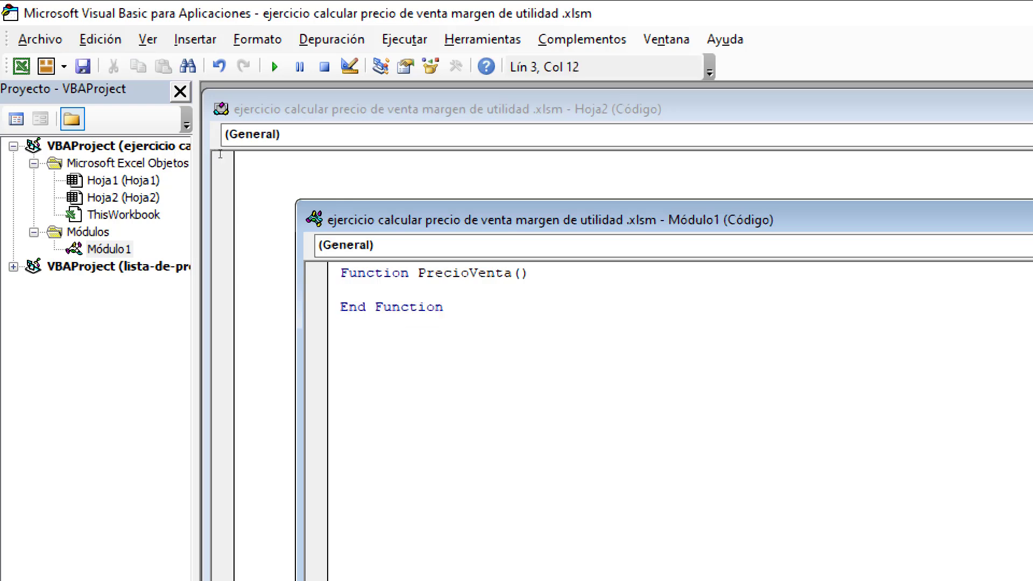
key(shift+Left)
key(shift+Left)
key(shift+Left)
key(shift+Left)
key(shift+Left)
key(shift+Left)
key(ctrl+Home)
key(shift+End)
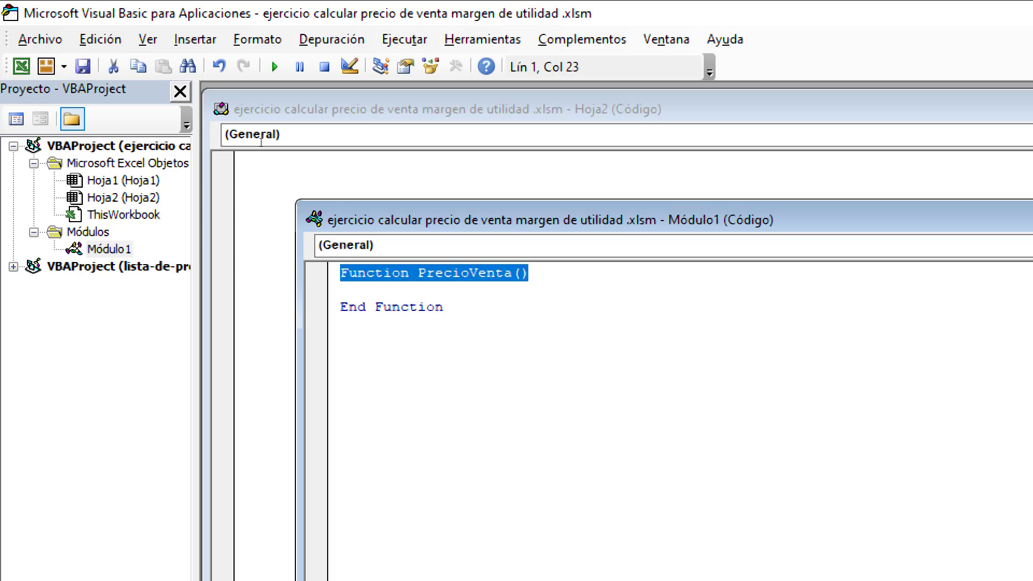
key(ctrl+End)
key(shift+Home)
key(Up)
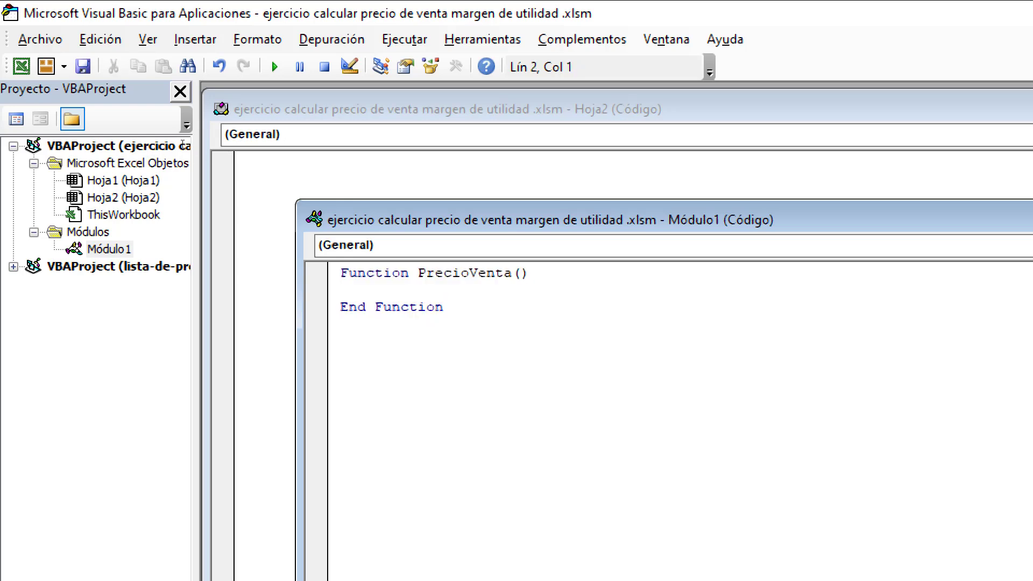
key(Return)
key(Return)
key(Return)
key(Return)
- Highlight the Function keyword, PrecioVenta() name and End Function line, then switch back to the Excel workbook
key(ctrl+Home)
key(ctrl+Right)
key(shift+End)
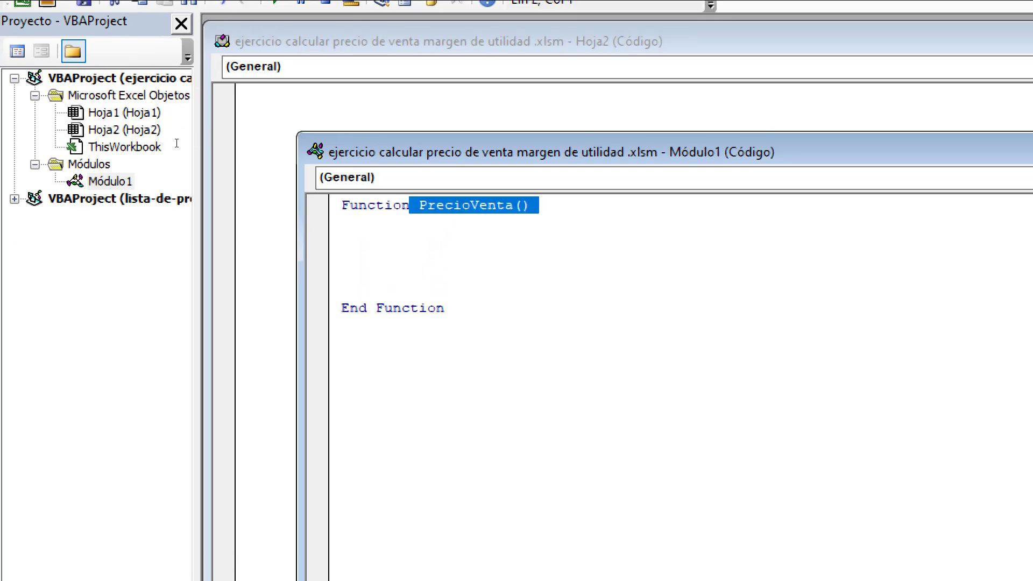
key(Home)
key(shift+Right)
key(shift+Right)
key(shift+Right)
key(ctrl+End)
key(shift+Home)
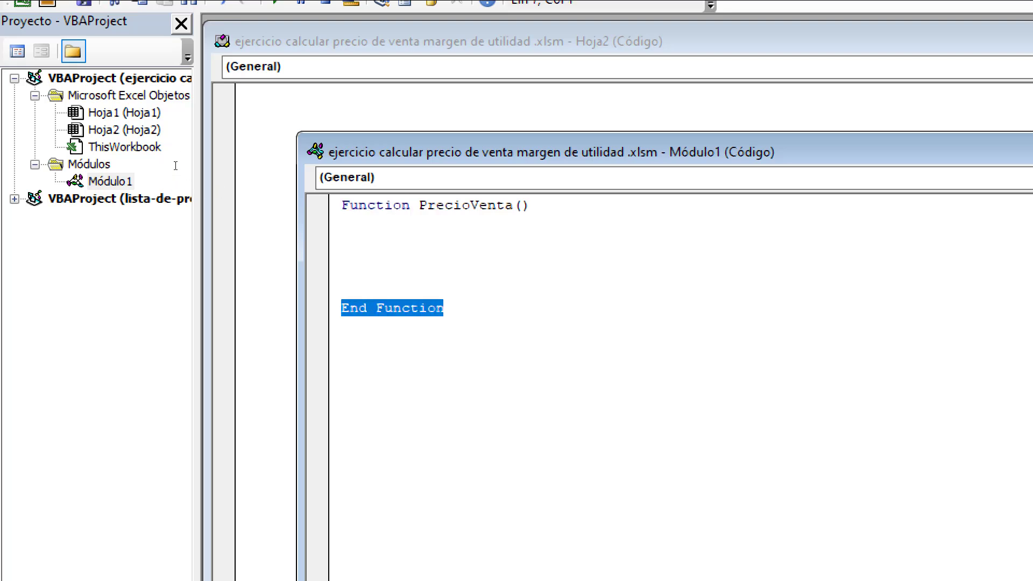
key(Up)
key(Up)
key(Up)
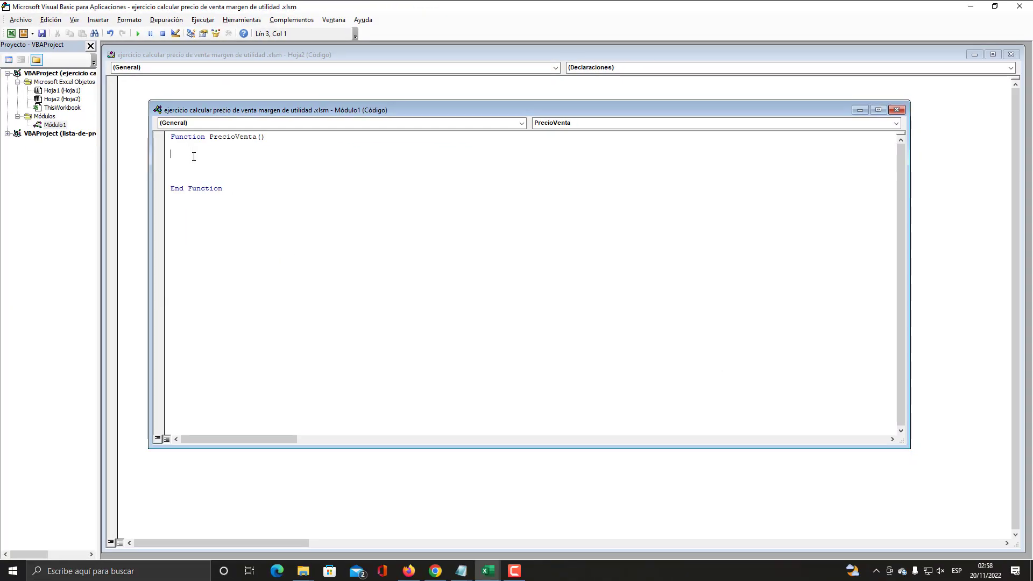
click(488, 570)
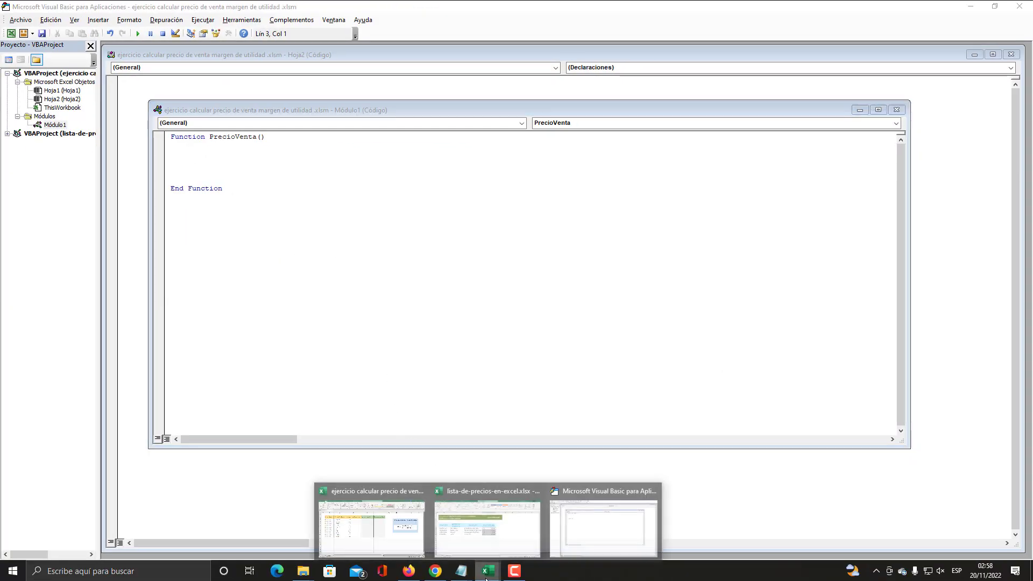
click(370, 529)
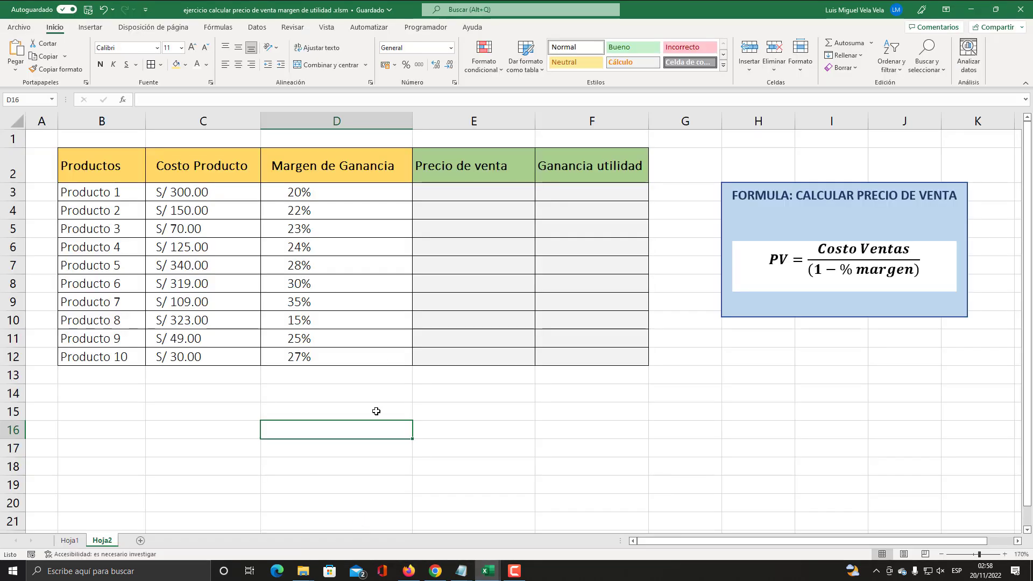
- Highlight 'Costo Ventas' and '% margen' in Hoja2's price formula box, then switch back to the VBA editor
click(475, 207)
click(870, 249)
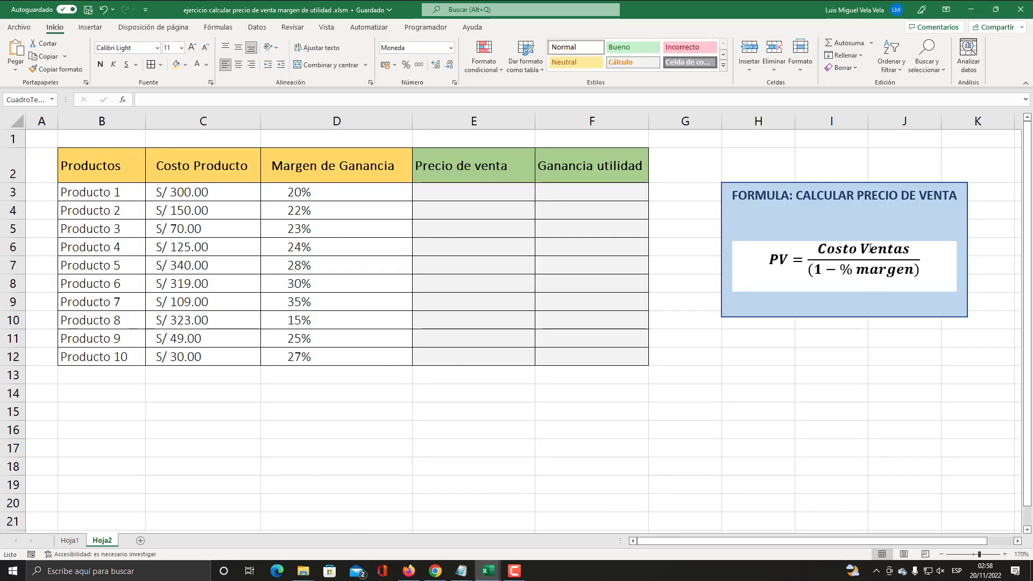
key(super+plus)
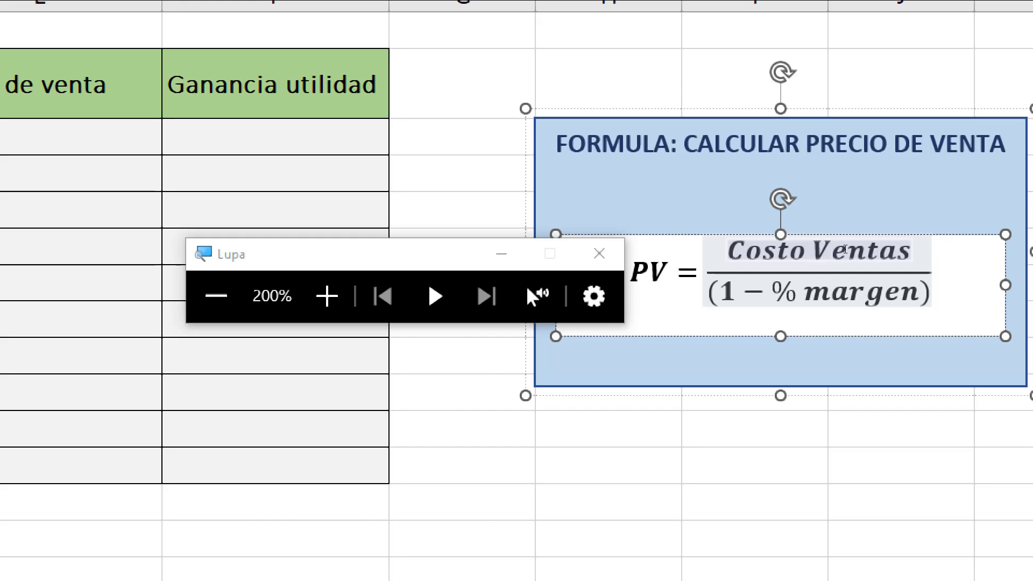
double_click(882, 247)
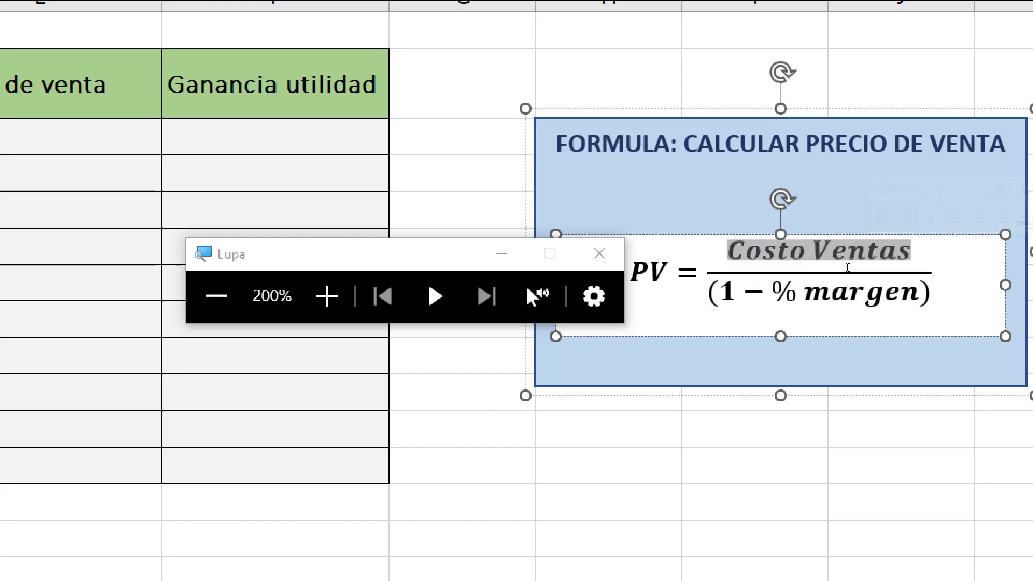
double_click(886, 291)
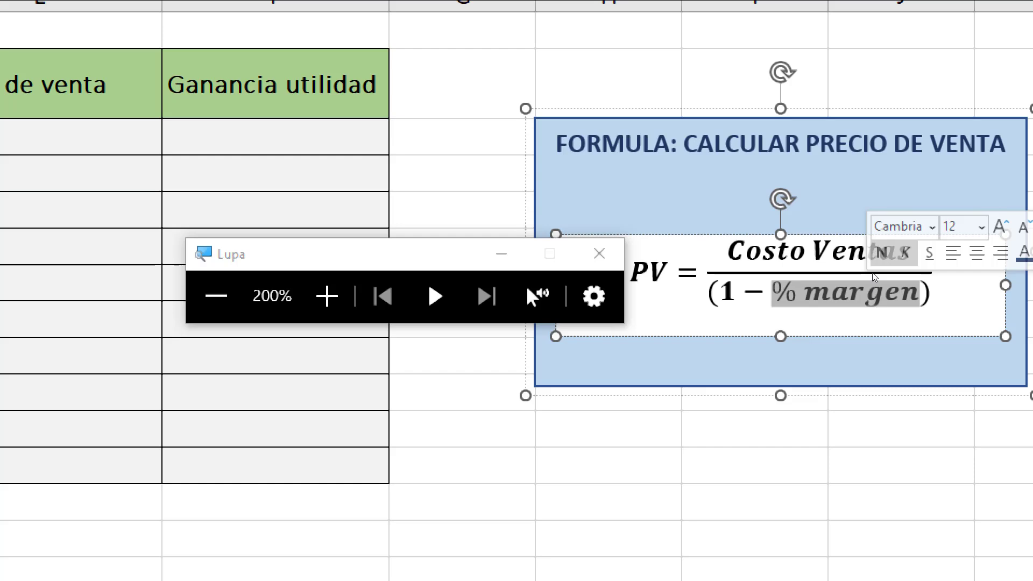
key(super+Escape)
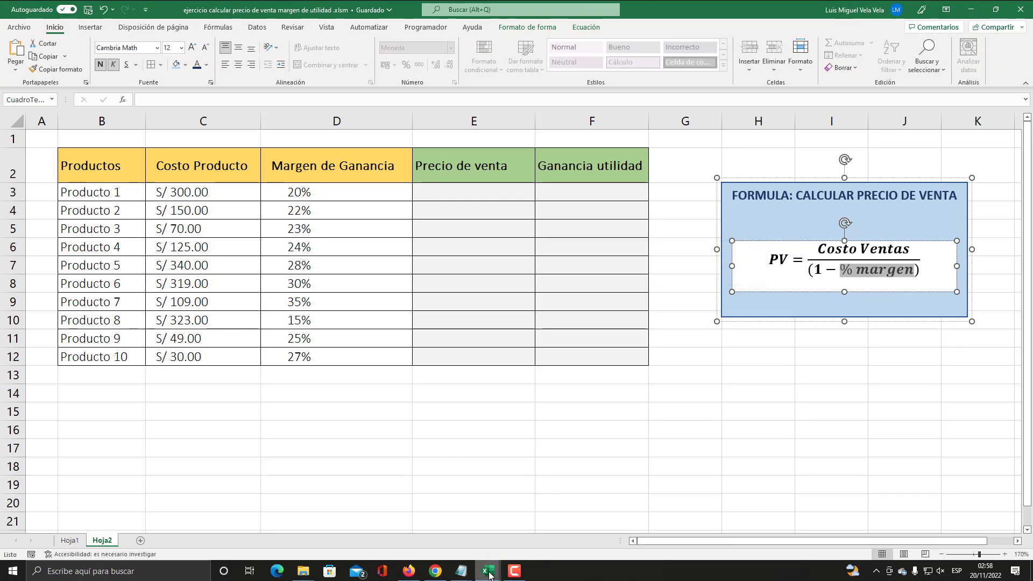
click(603, 521)
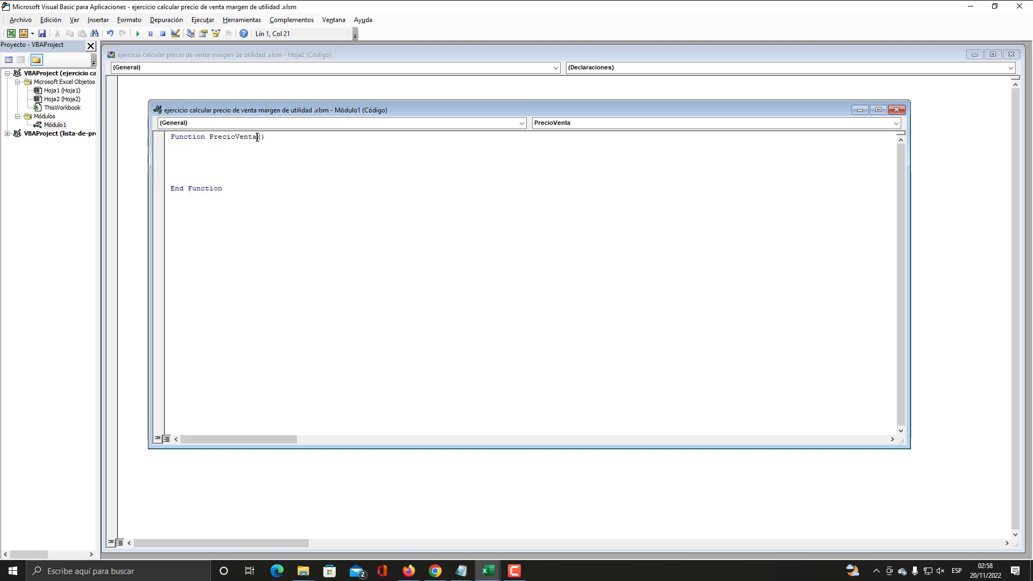
- Declare the parameters as PrecioVenta(Costo As Double, Margen As Double) and start a body line
key(super+plus)
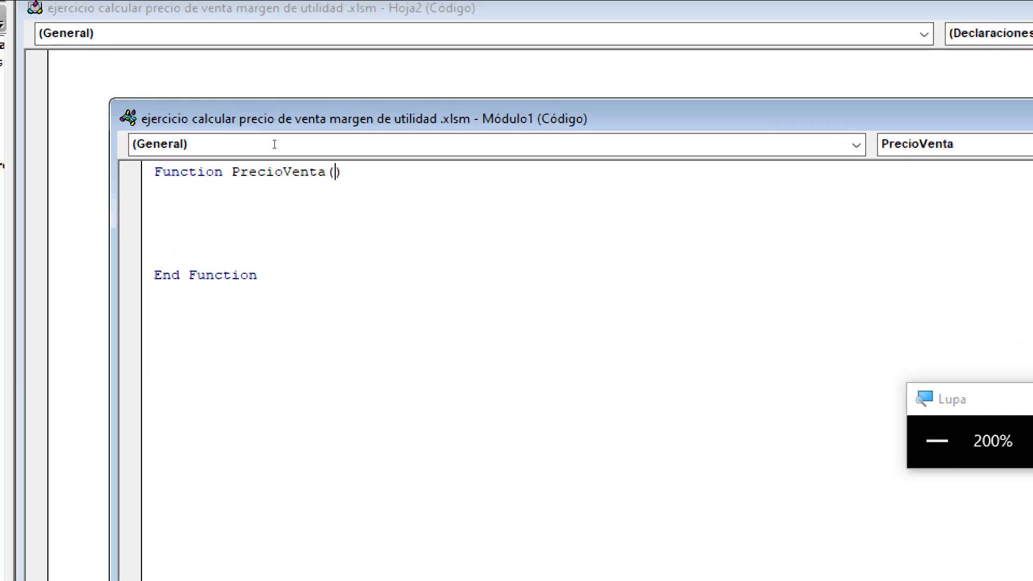
text(Costo)
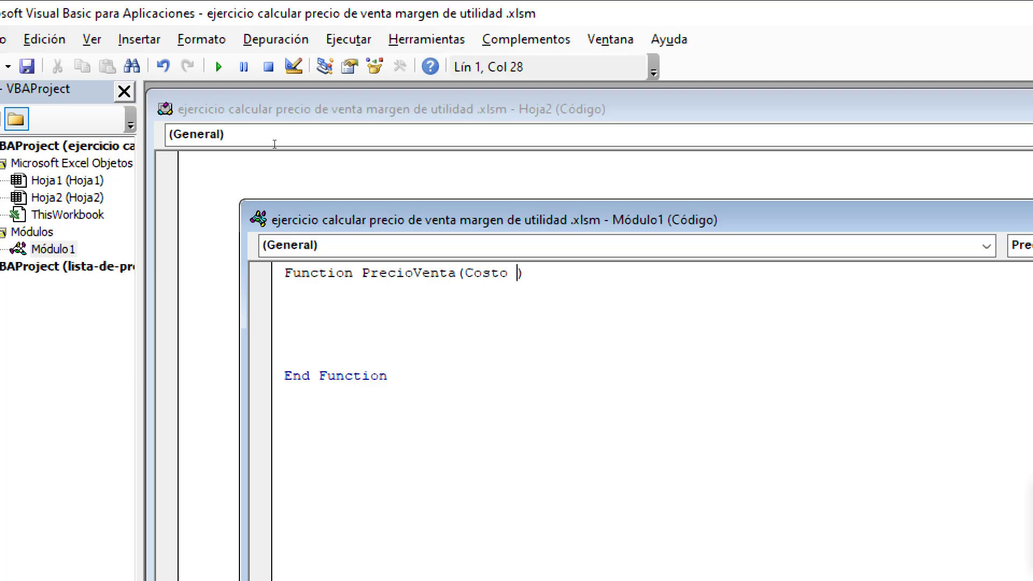
text(as do)
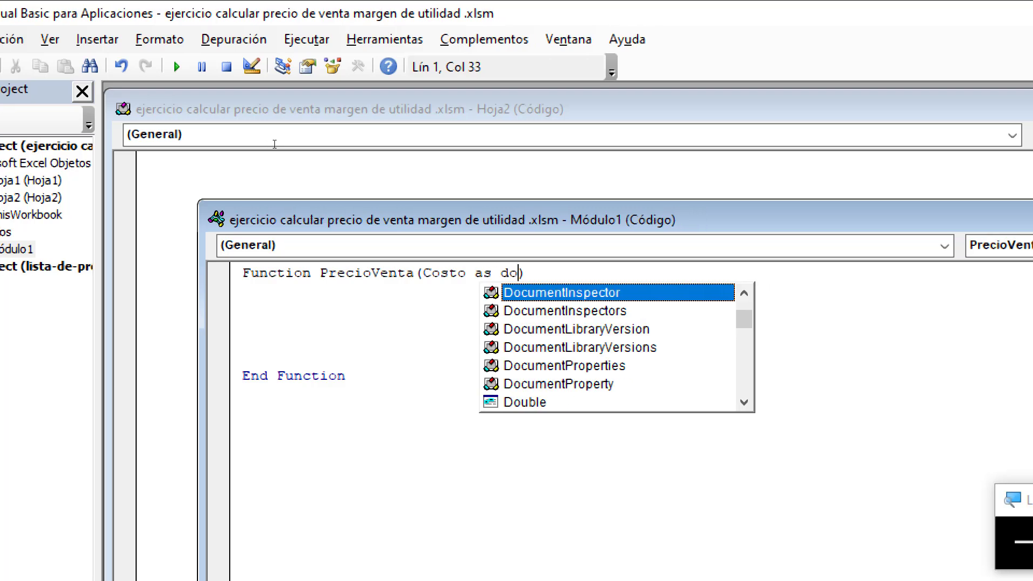
text(uble)
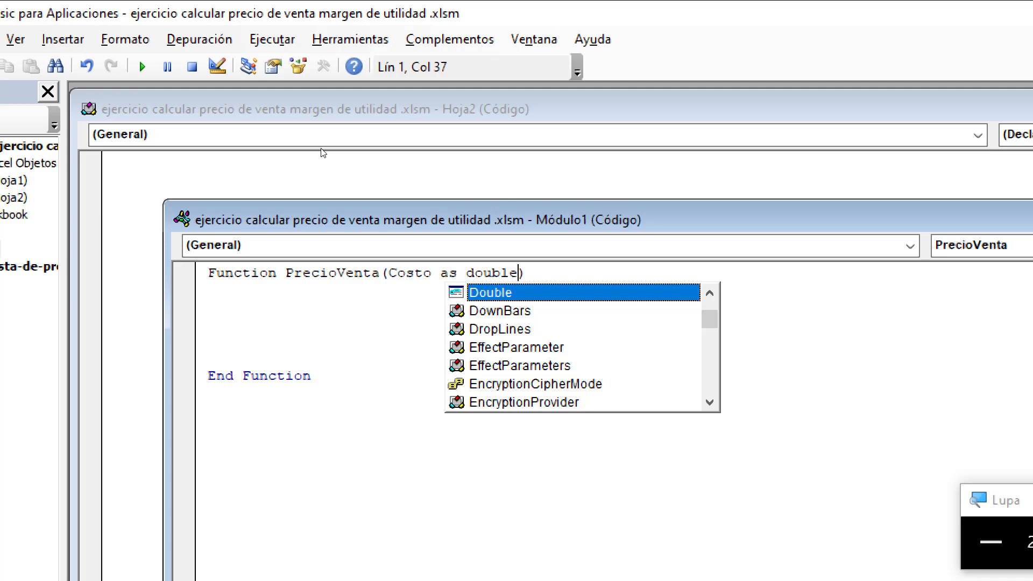
key(Tab)
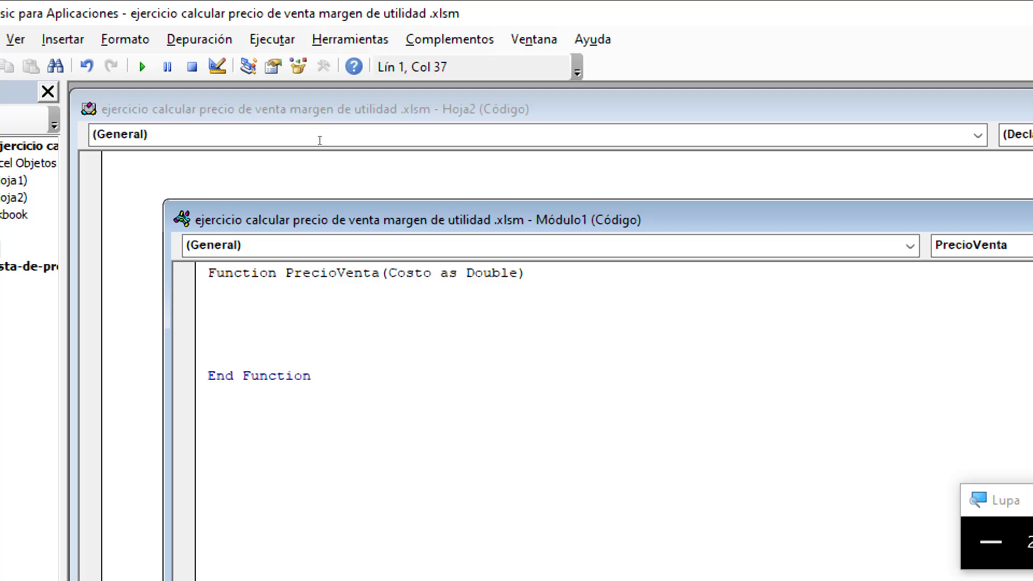
text(, )
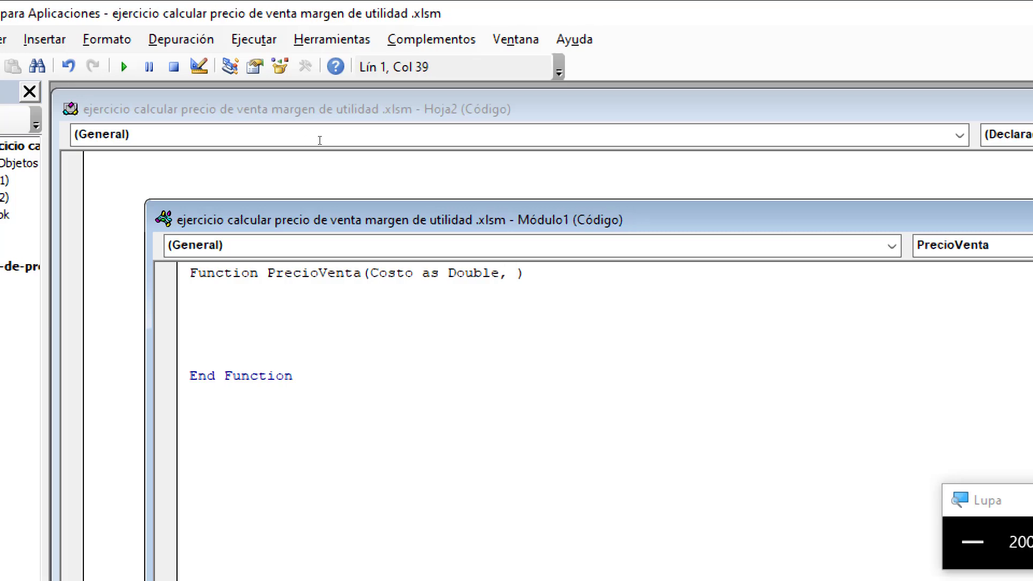
text(Margen)
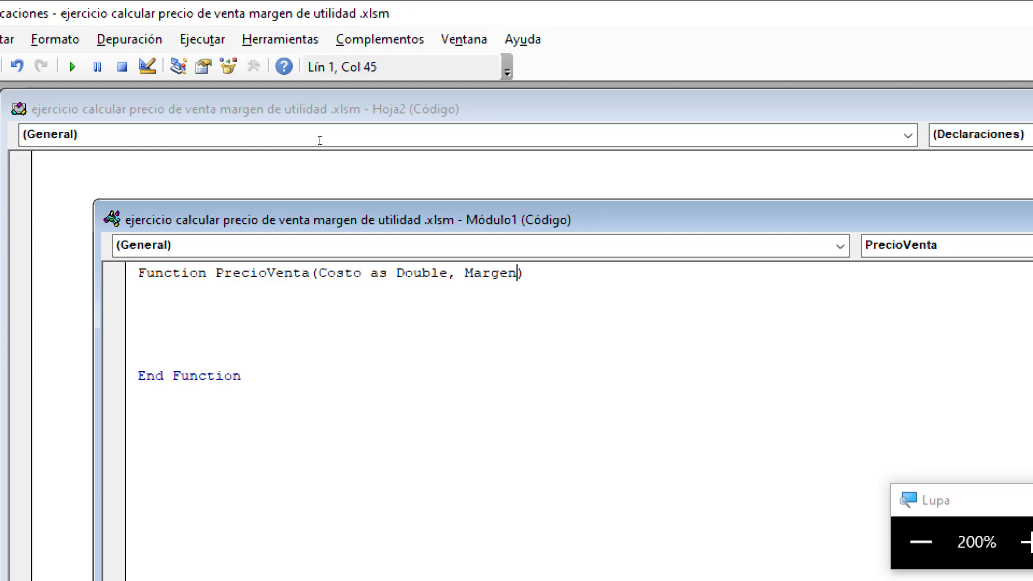
text( as do)
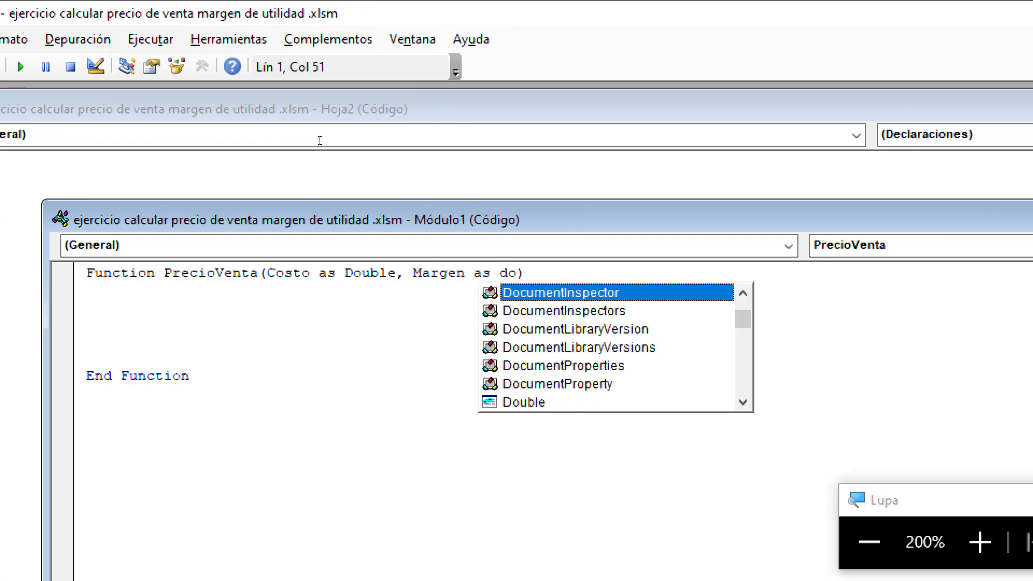
key(Down)
key(Down)
key(Down)
key(Down)
key(Down)
key(Tab)
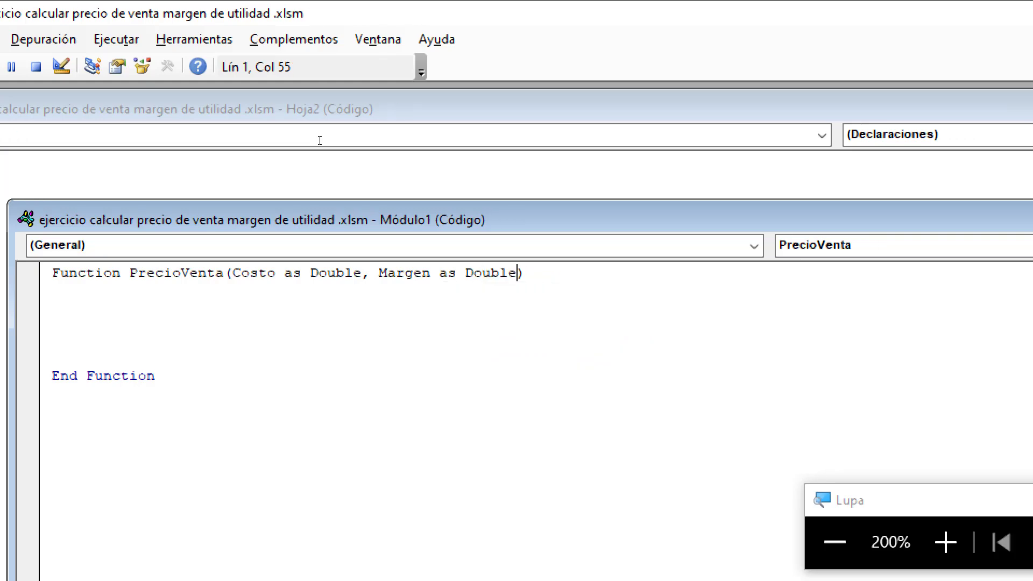
key(Return)
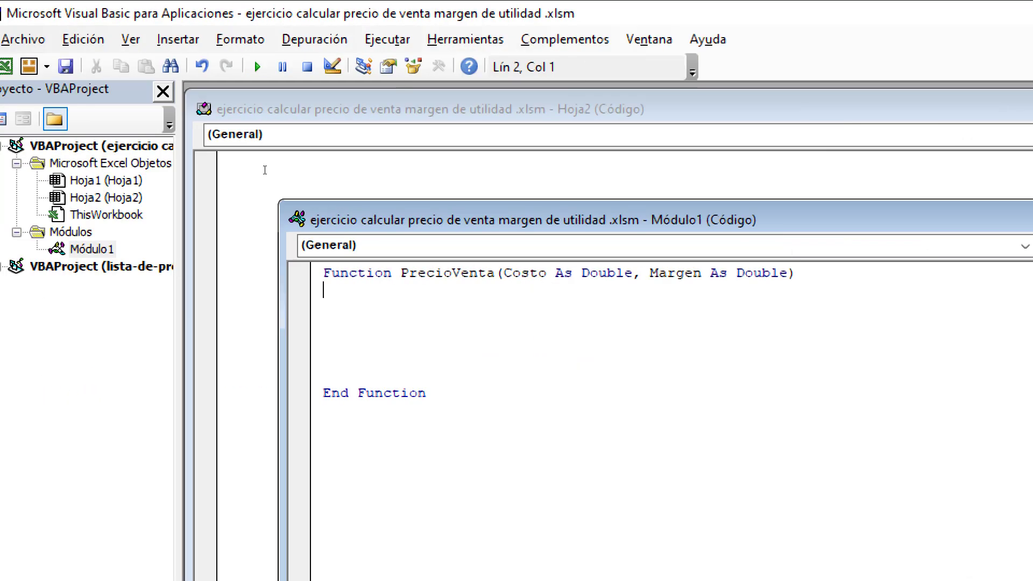
- Highlight the Costo and Margen parameters, then move to the blank body line
key(Up)
key(ctrl+Right)
key(ctrl+Right)
key(ctrl+Right)
key(shift+Left)
key(shift+Left)
key(shift+Left)
key(shift+Left)
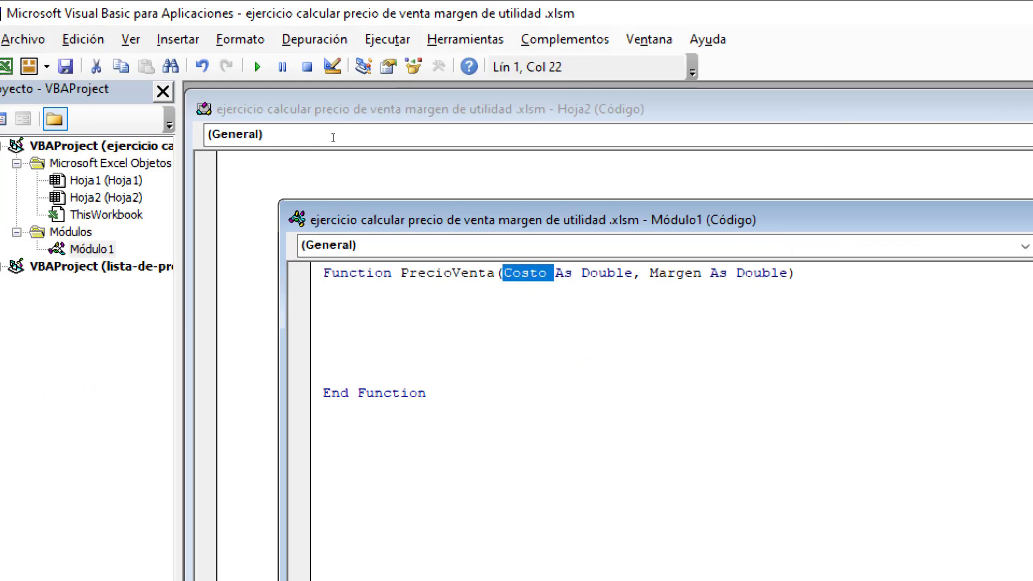
key(ctrl+Right)
key(ctrl+Right)
key(ctrl+Right)
key(shift+Left)
key(shift+Left)
key(shift+Left)
key(shift+Left)
key(shift+Left)
key(shift+Left)
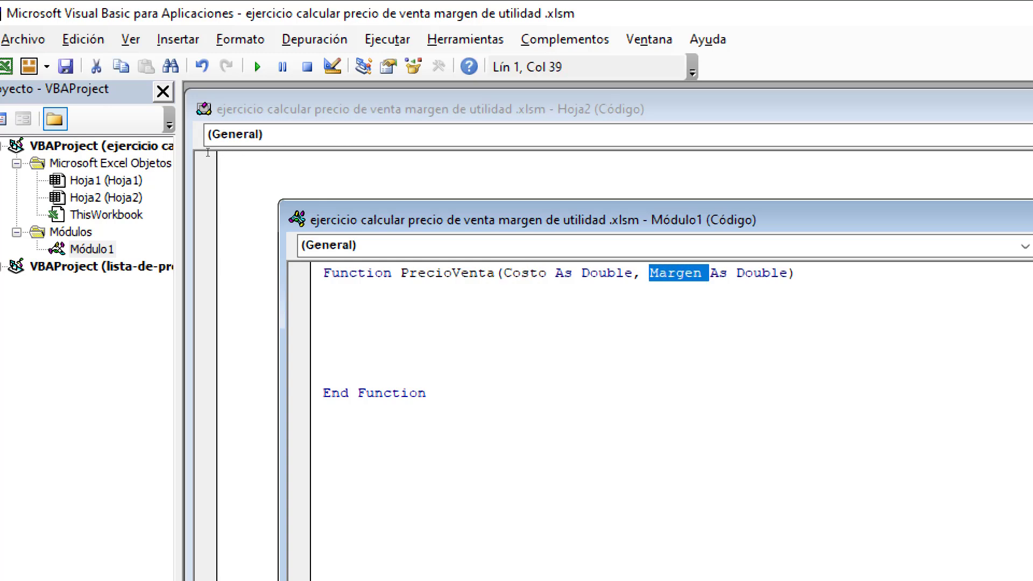
key(Down)
key(Down)
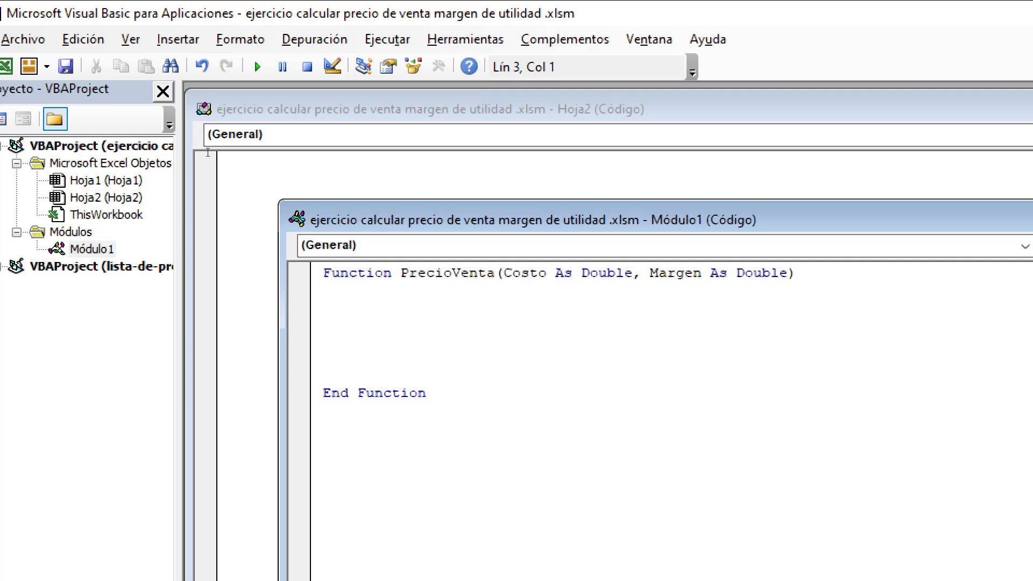
- Declare Dim precio As Double, correcting the misspelled 'doble'
text(D)
text(im precio)
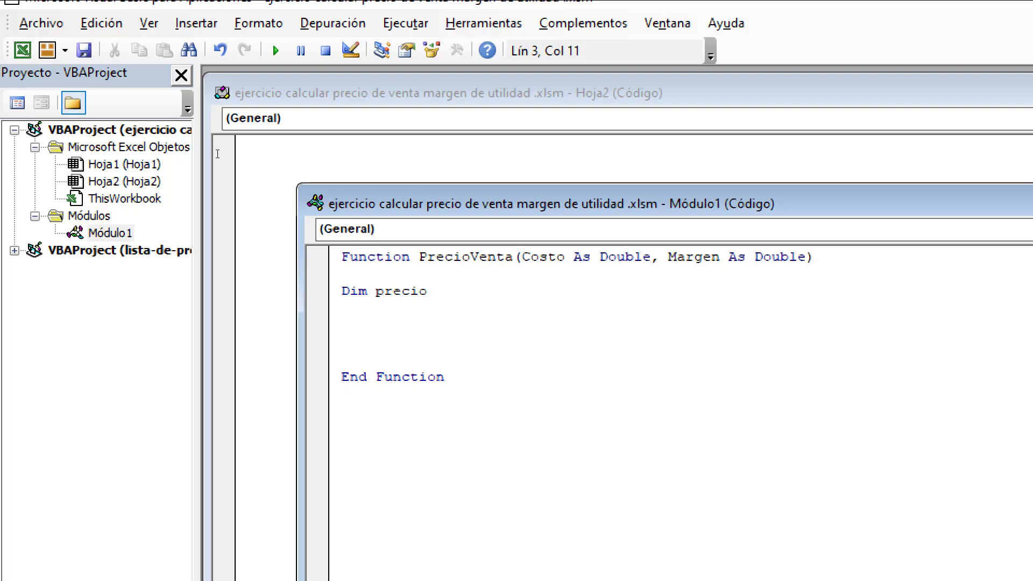
text( as )
text(dobl)
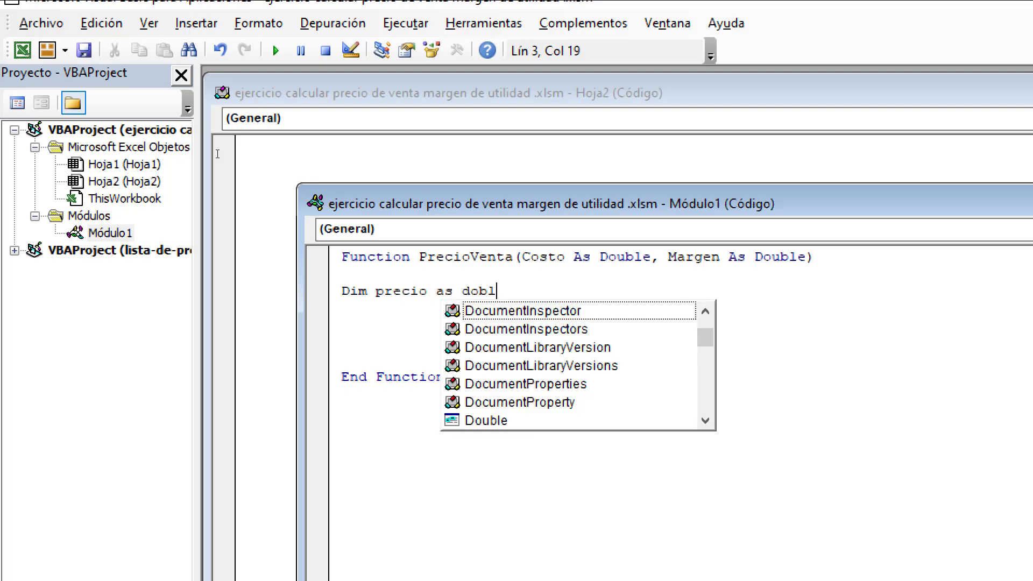
text(e)
key(Return)
key(Return)
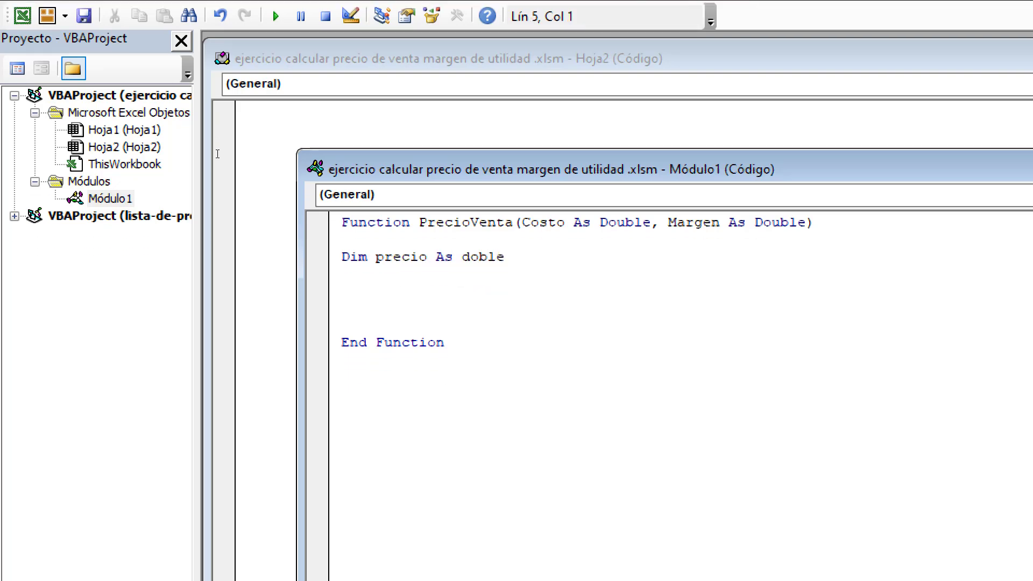
key(Up)
key(Left)
key(BackSpace)
key(BackSpace)
key(BackSpace)
key(BackSpace)
key(BackSpace)
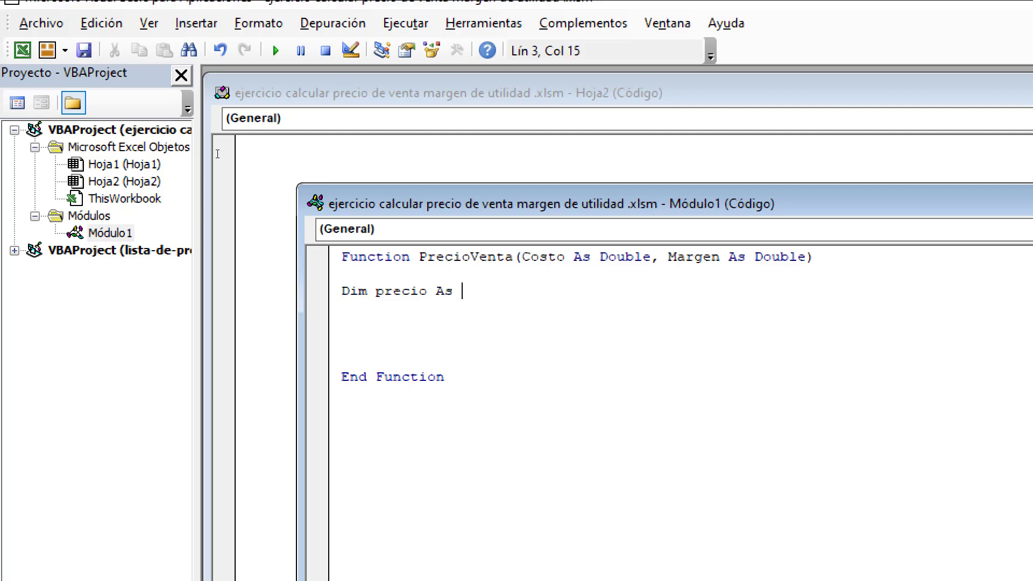
text(doubvl)
key(BackSpace)
key(BackSpace)
text(le)
key(Down)
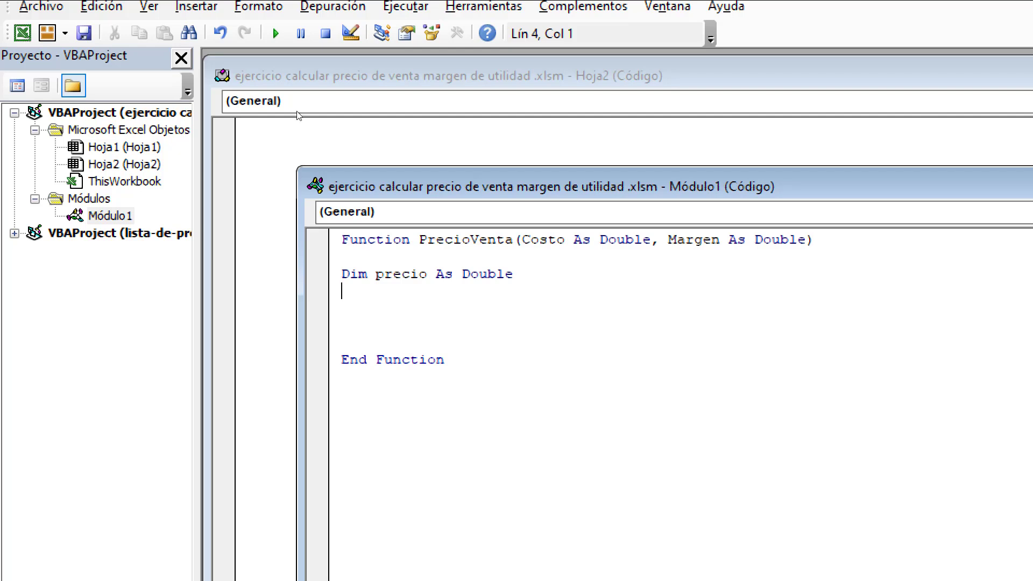
- Highlight the variable precio and begin the assignment line 'Precio='
key(Up)
key(Right)
key(Right)
key(Right)
key(shift+Left)
key(shift+Left)
key(shift+Left)
key(shift+Left)
key(shift+Left)
key(shift+Left)
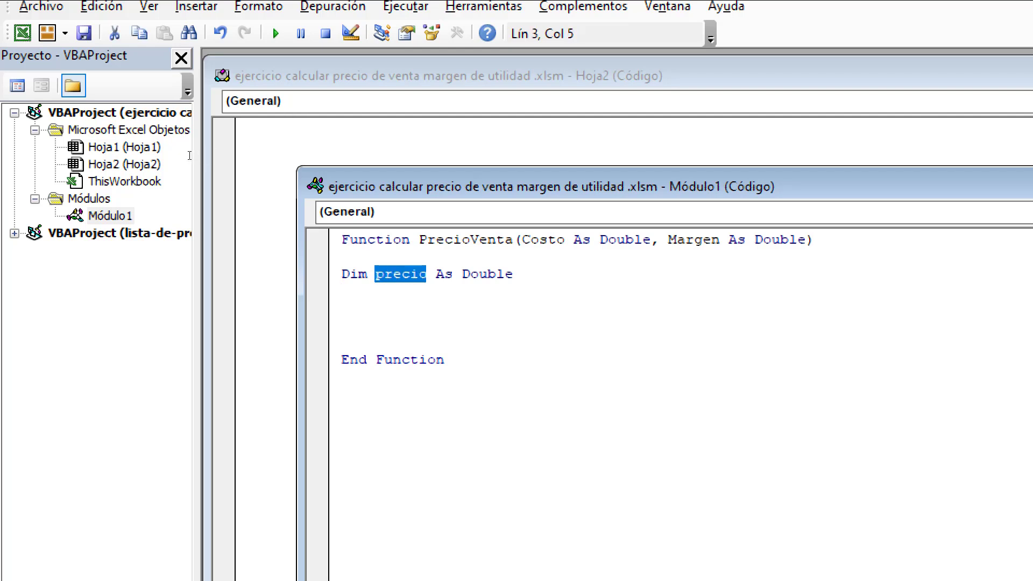
key(Left)
key(shift+Left)
key(shift+Left)
key(Down)
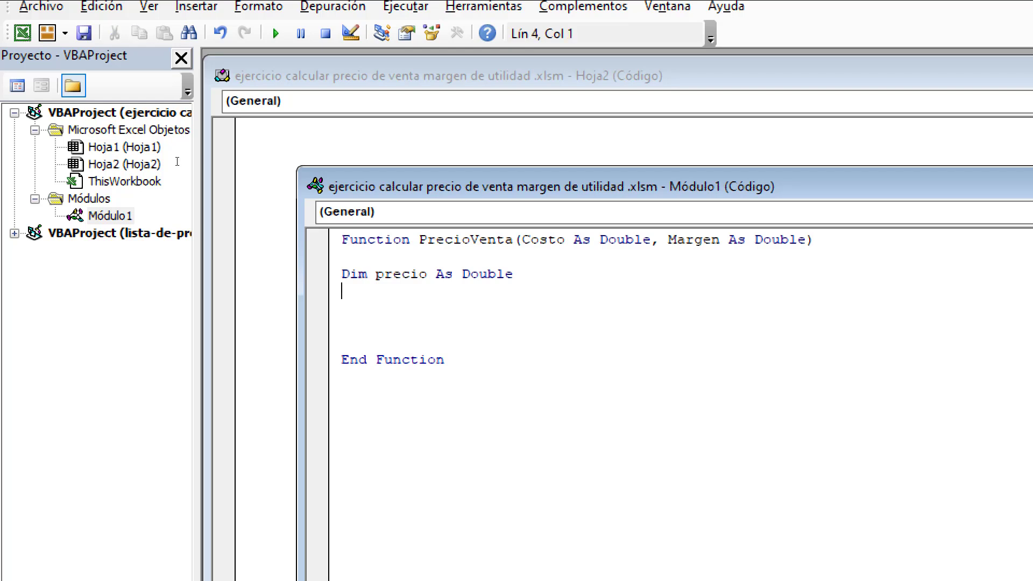
text(Precio)
text(=)
- Dismiss the compile error and paste the Costo parameter after Precio=
click(279, 144)
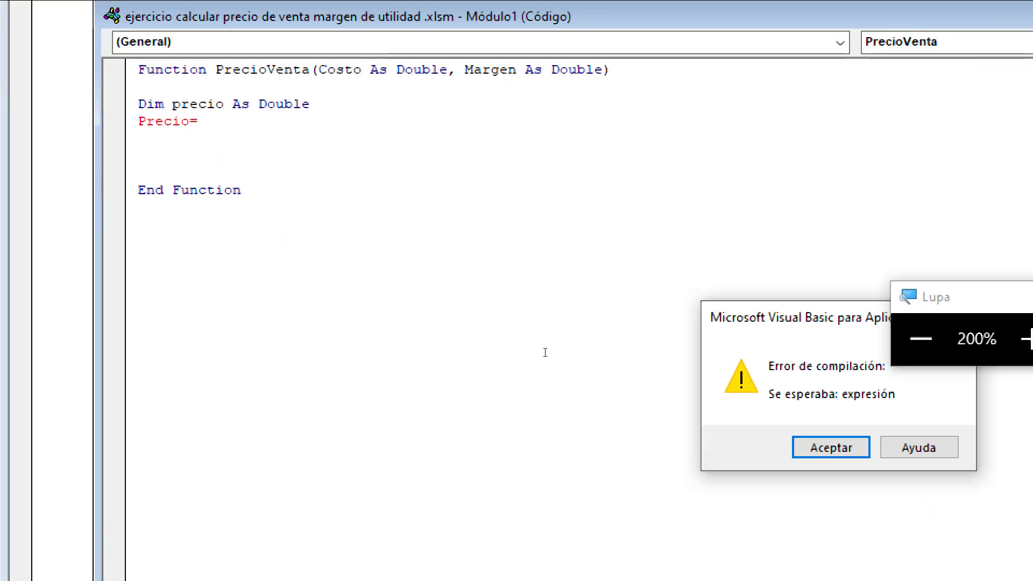
key(Return)
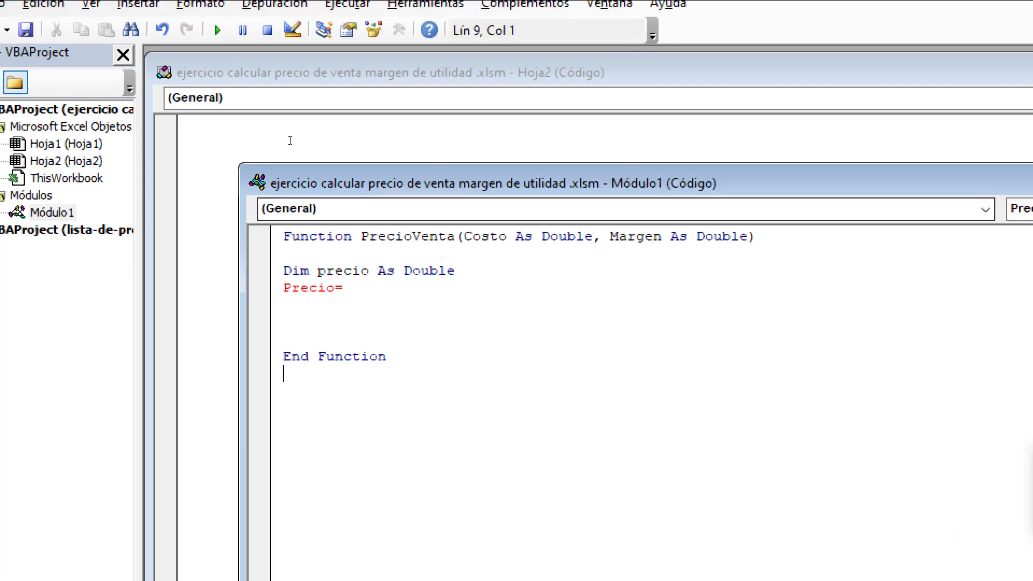
key(shift+Down)
key(ctrl+shift+Left)
key(ctrl+c)
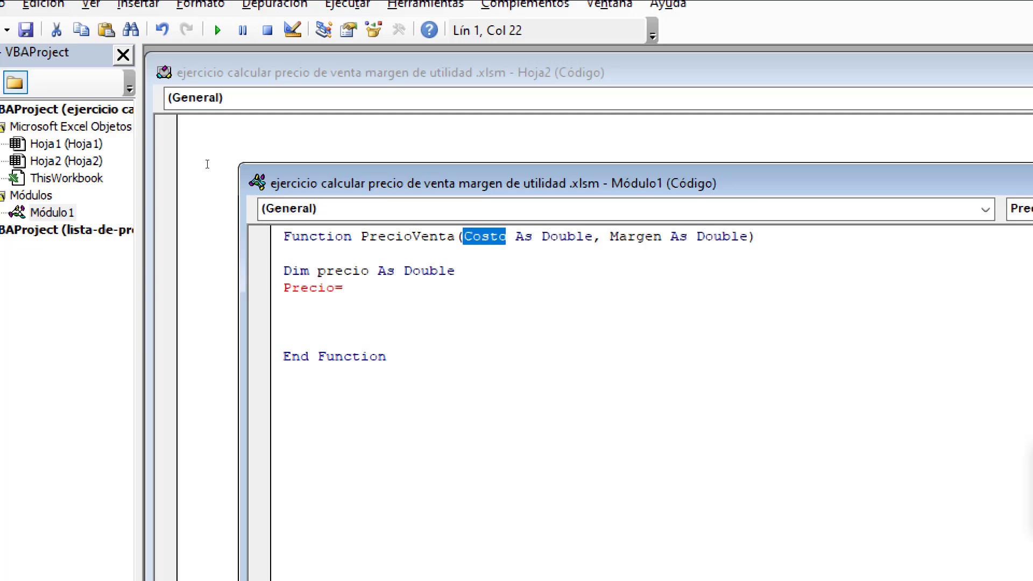
key(Down)
key(Down)
key(Down)
key(ctrl+v)
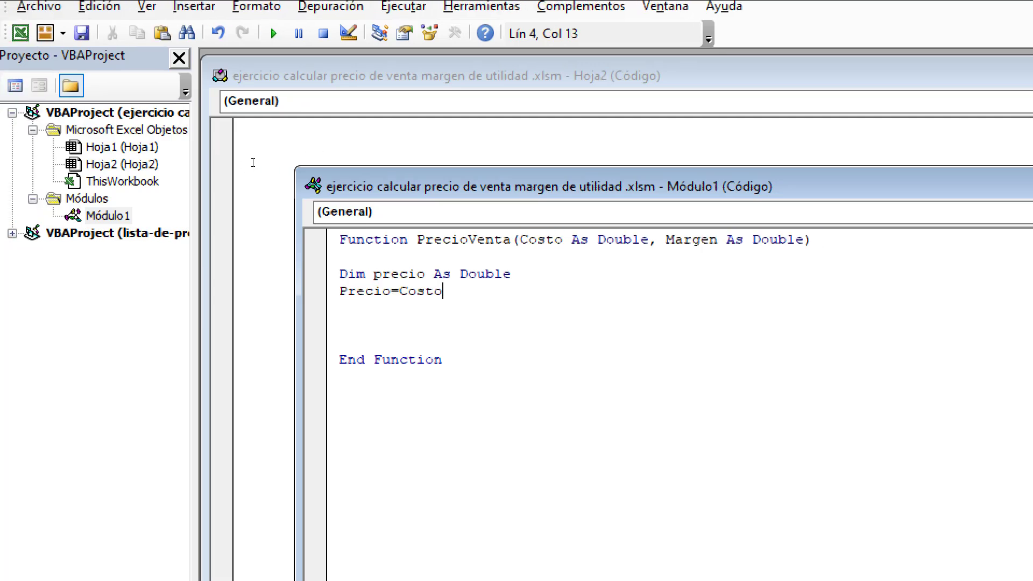
- Complete the formula line as Precio = Costo / (1 - Margen)
text(/)
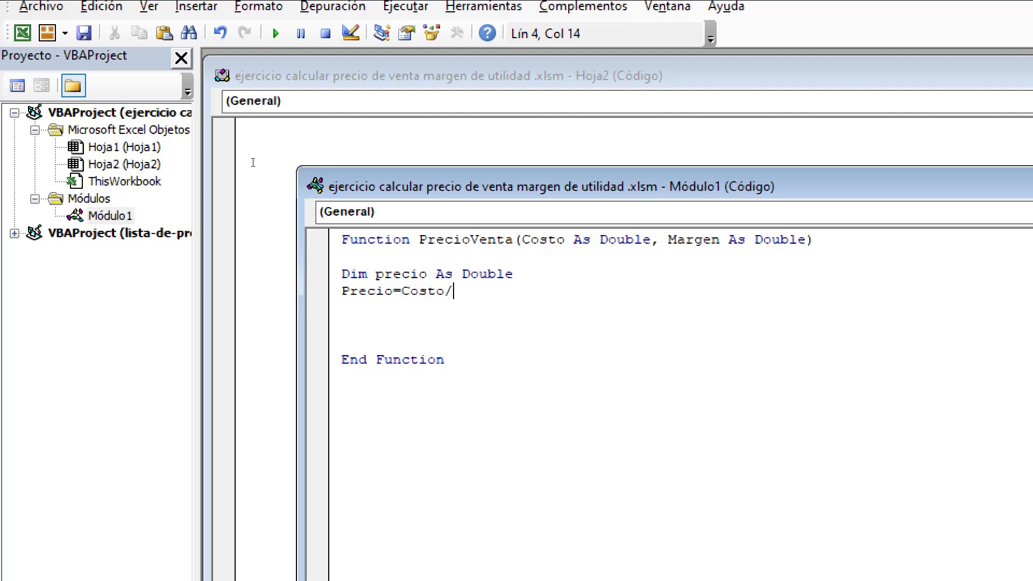
text(())
key(Left)
text(1-)
click(360, 137)
key(Return)
key(shift+Left)
key(shift+Left)
key(shift+Left)
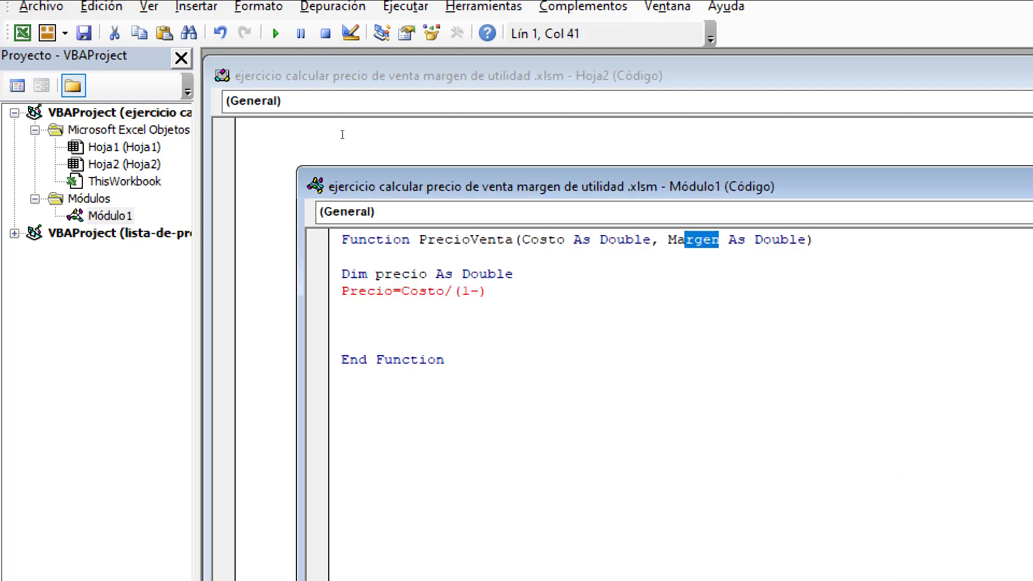
key(shift+Left)
key(shift+Left)
text(Margen)
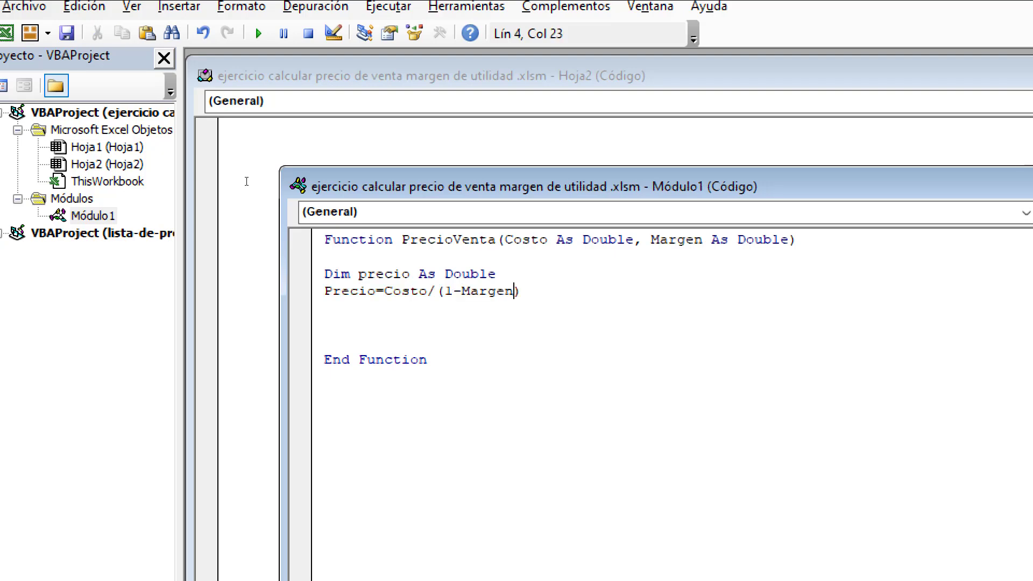
key(Down)
key(Down)
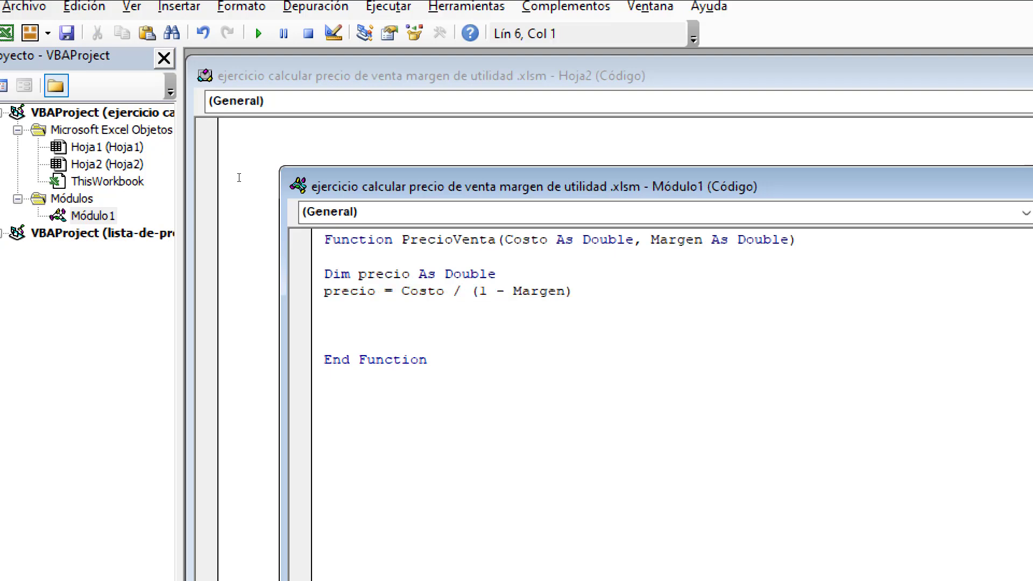
- Copy the function name to start a new line reading PrecioVenta=
key(ctrl+Home)
key(ctrl+Right)
key(ctrl+Right)
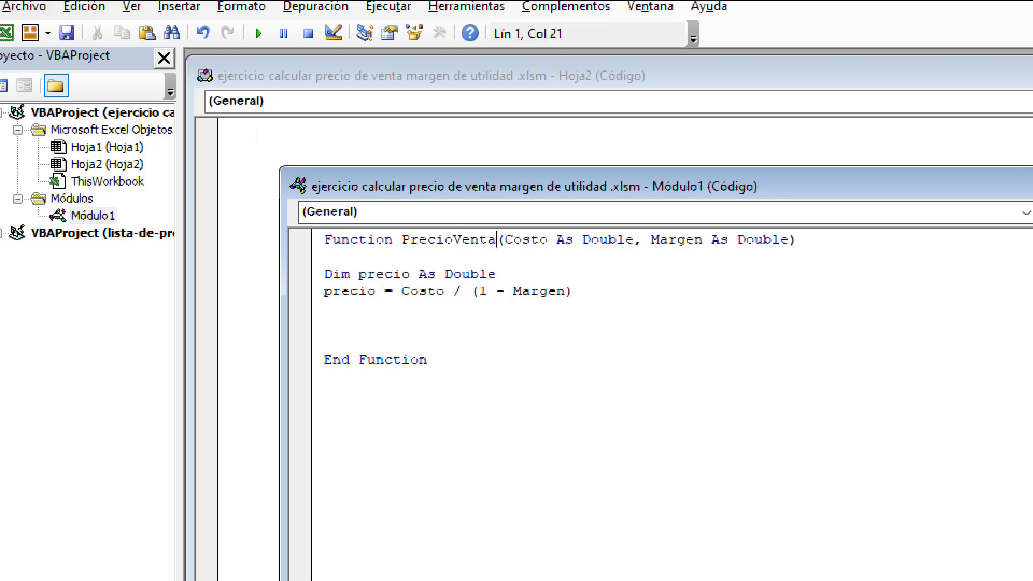
key(ctrl+shift+Left)
key(Right)
key(Right)
key(Right)
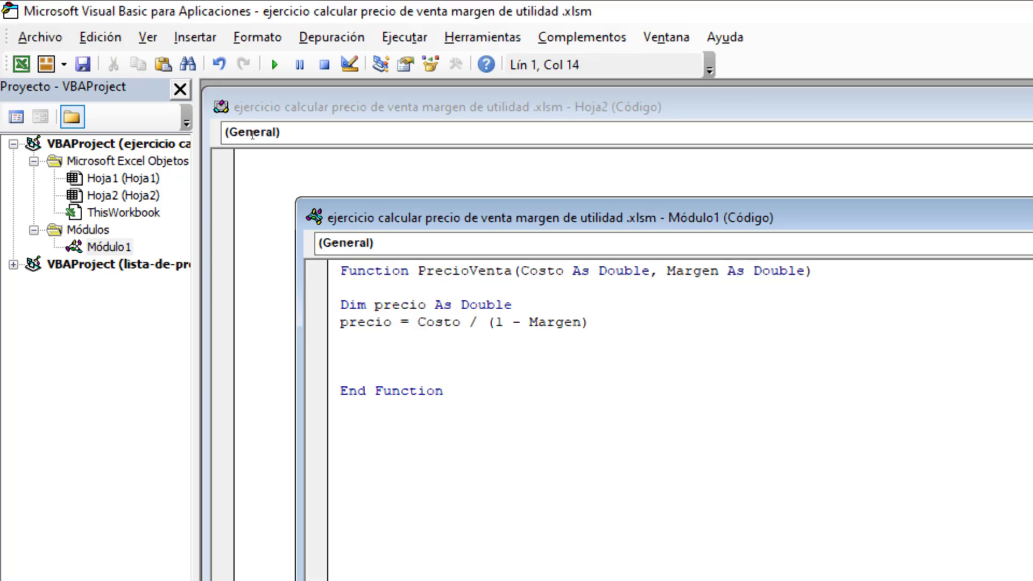
key(ctrl+Right)
key(shift+Left)
key(shift+Left)
key(shift+Left)
key(shift+Left)
key(shift+Left)
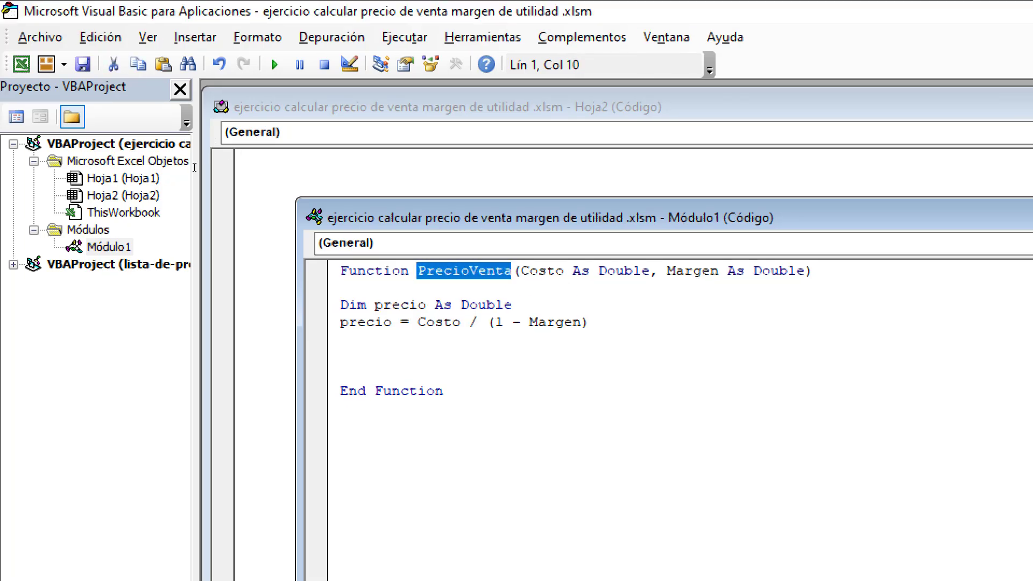
key(ctrl+c)
key(Down)
key(Down)
key(Down)
key(ctrl+v)
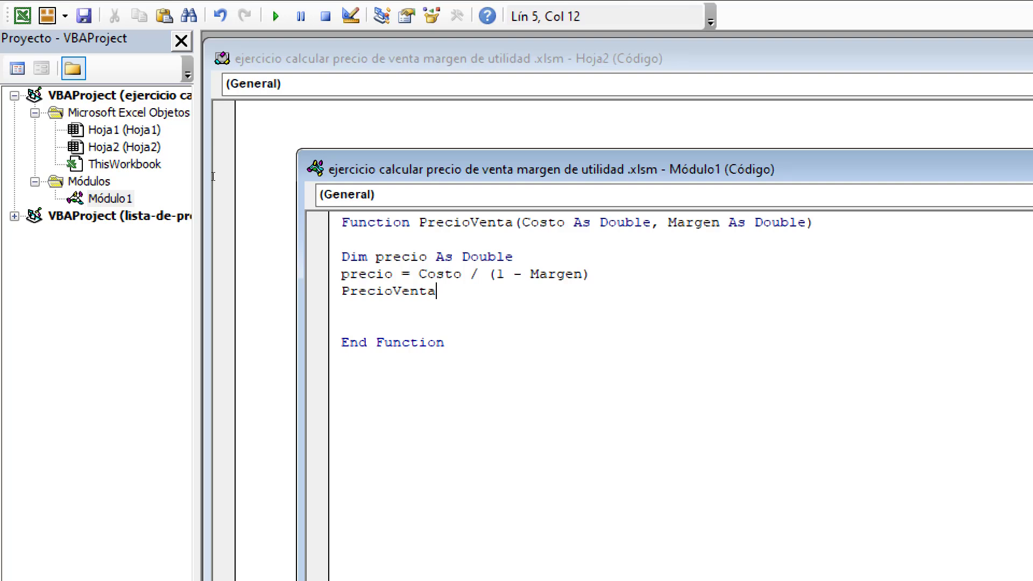
text(=)
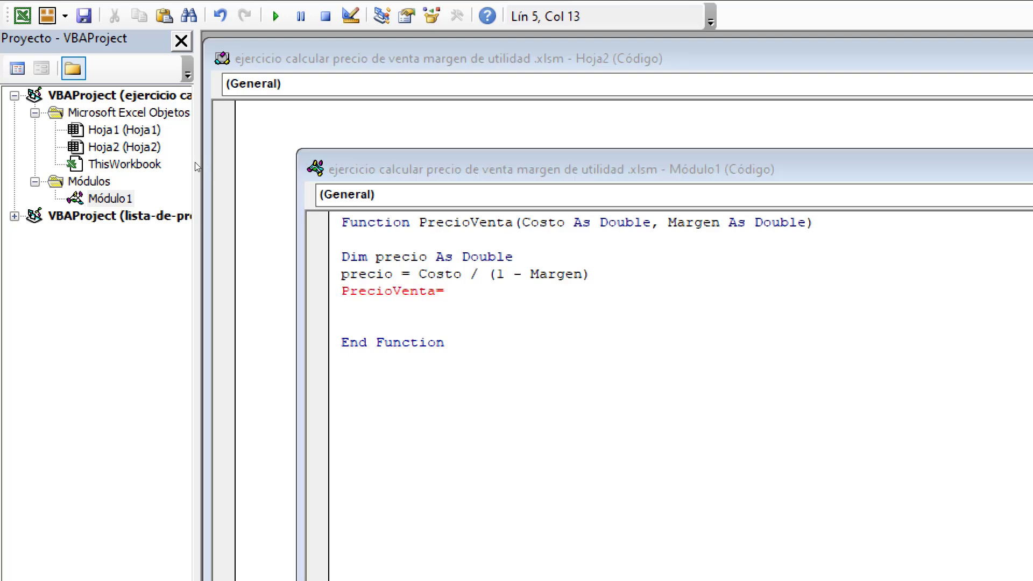
key(Return)
- Finish the return line as PrecioVenta = precio
key(super+plus)
key(shift+Left)
key(shift+Left)
key(shift+Left)
key(shift+Left)
key(shift+Left)
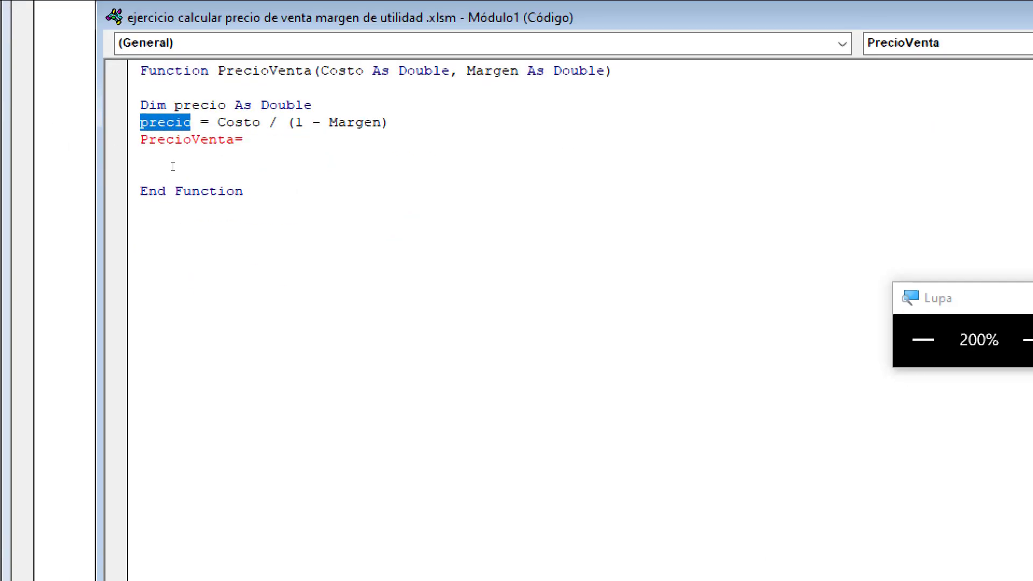
key(ctrl+c)
key(Down)
key(End)
key(ctrl+v)
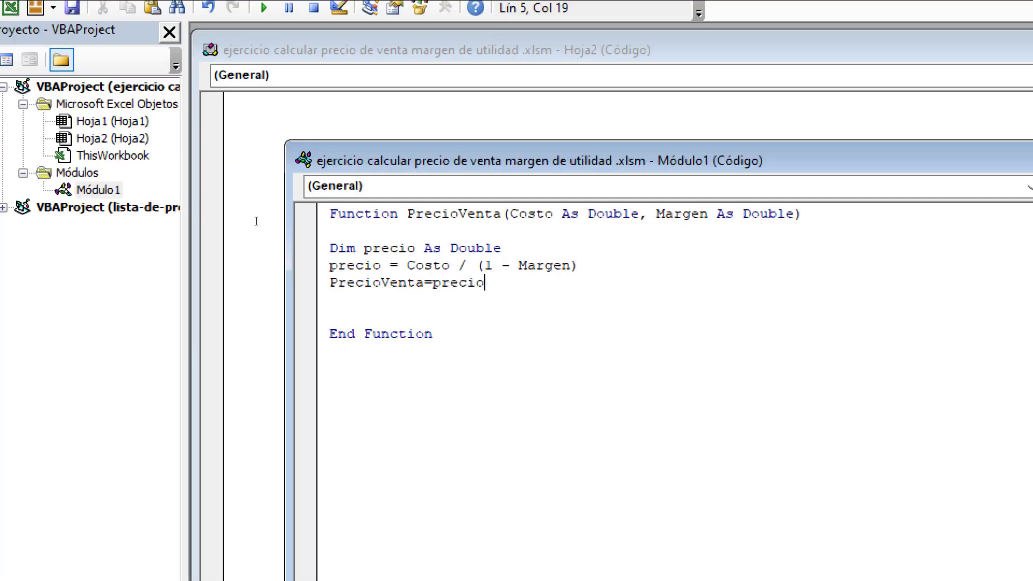
key(ctrl+End)
- Close the Módulo1 window and bring Hoja2's code window to the front
key(super+Escape)
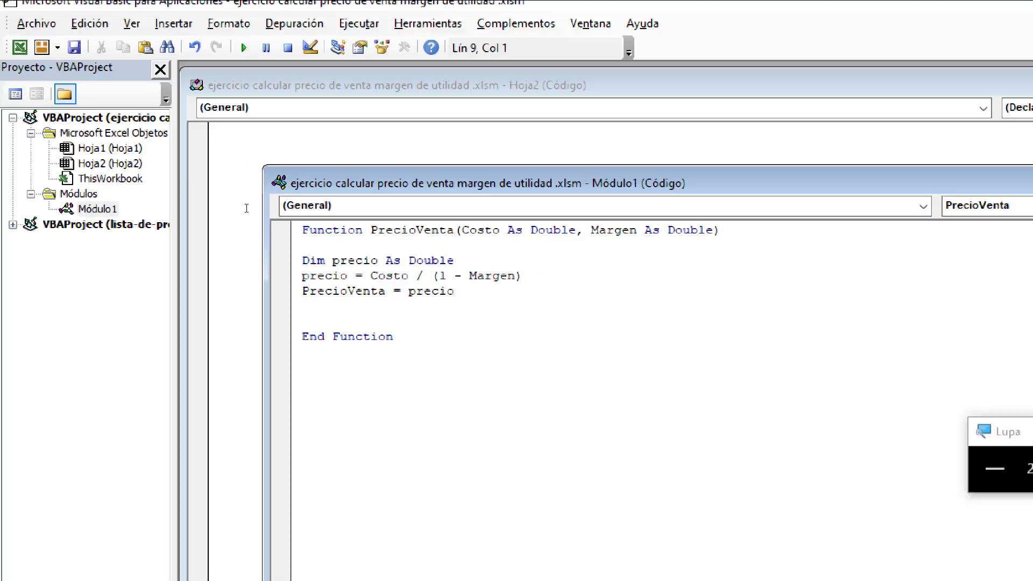
click(896, 113)
text(<)
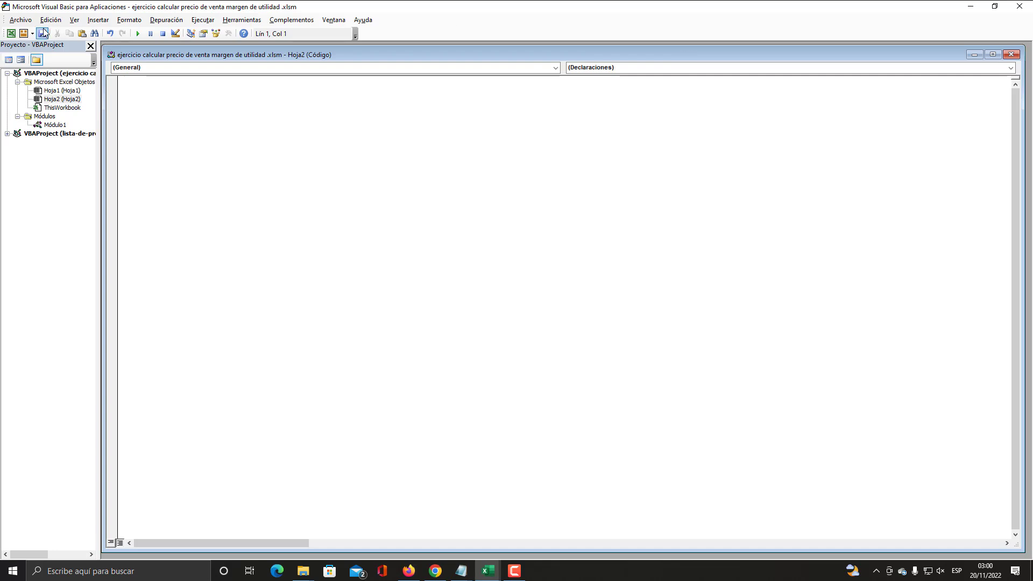
key(super+plus)
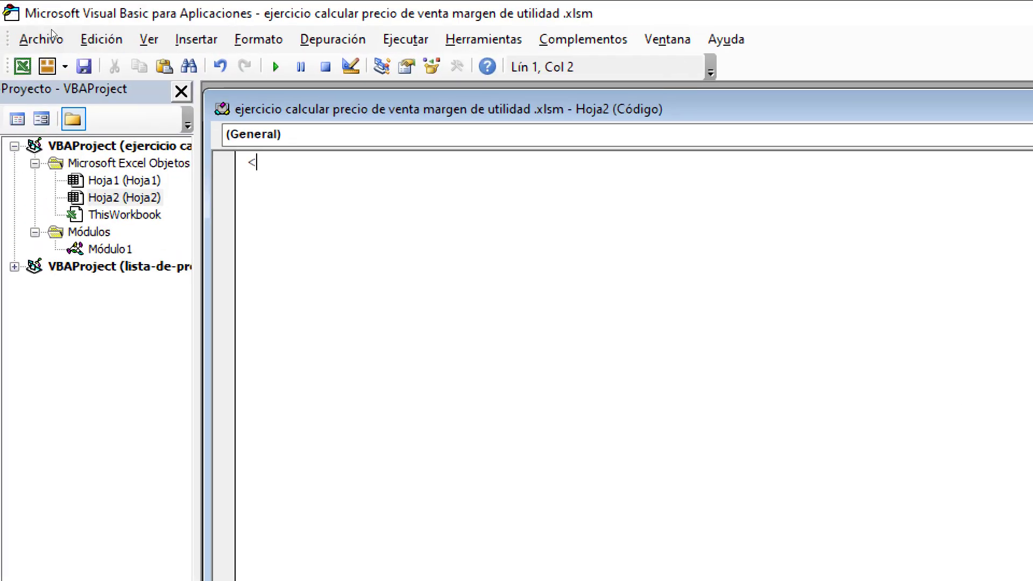
key(super+Escape)
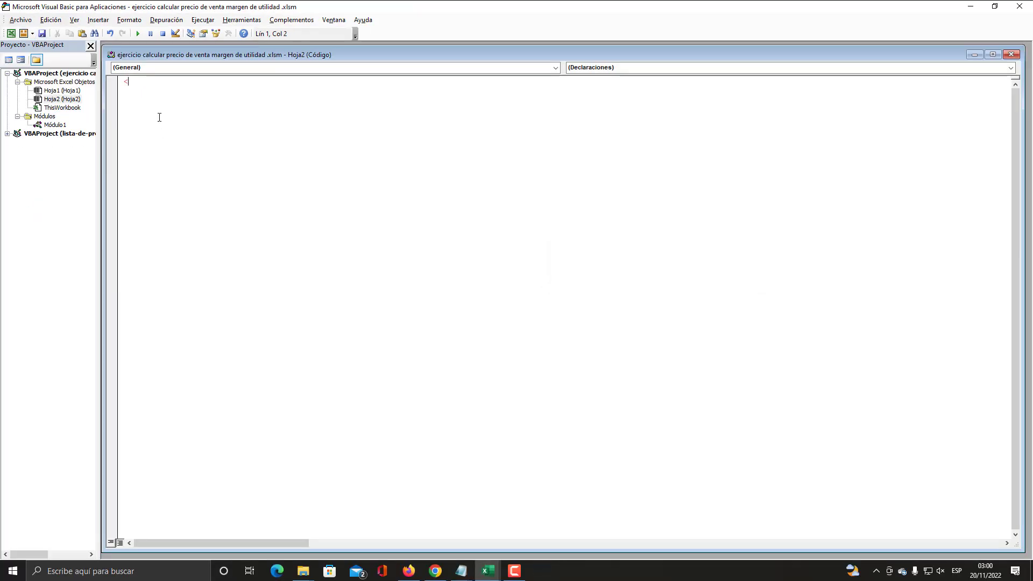
double_click(58, 124)
click(139, 85)
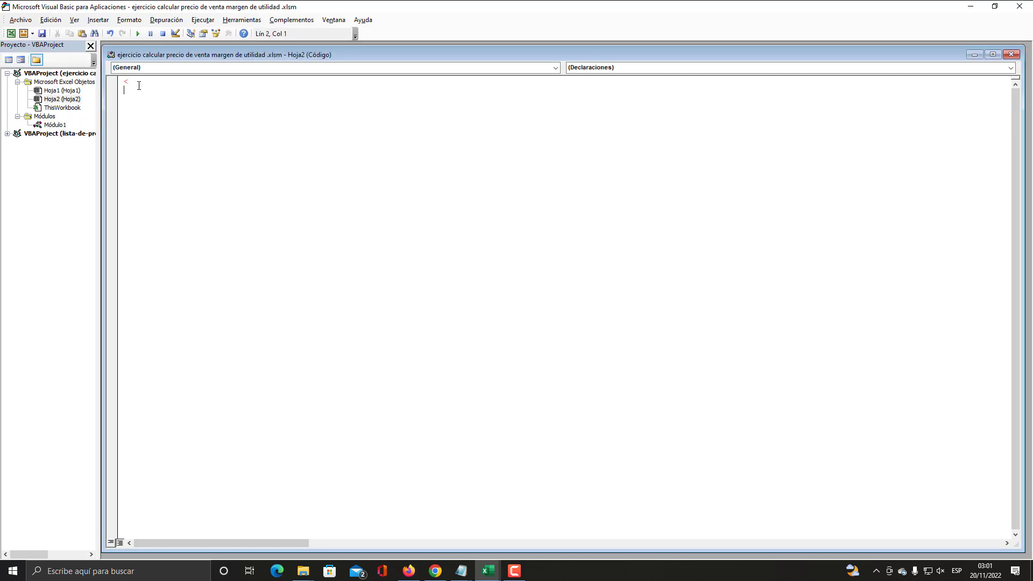
- Begin entering the custom PrecioVenta function in cell E3 on Hoja2
click(1019, 7)
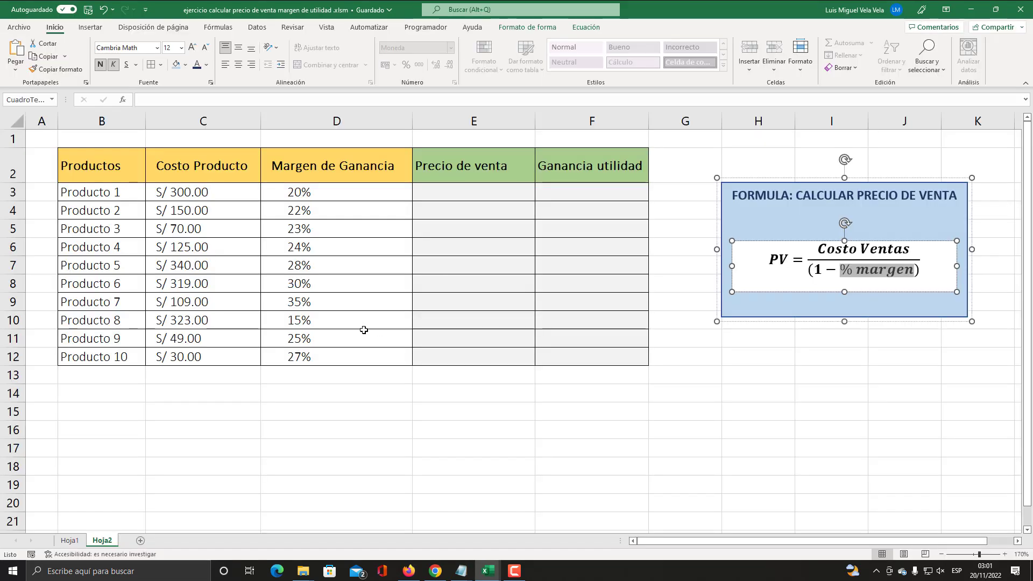
click(444, 189)
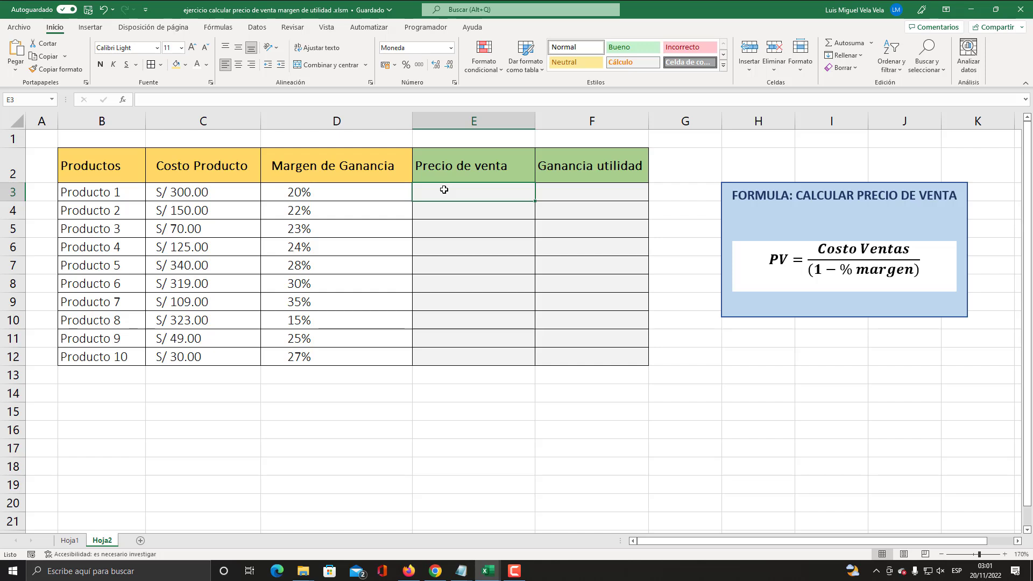
text(=)
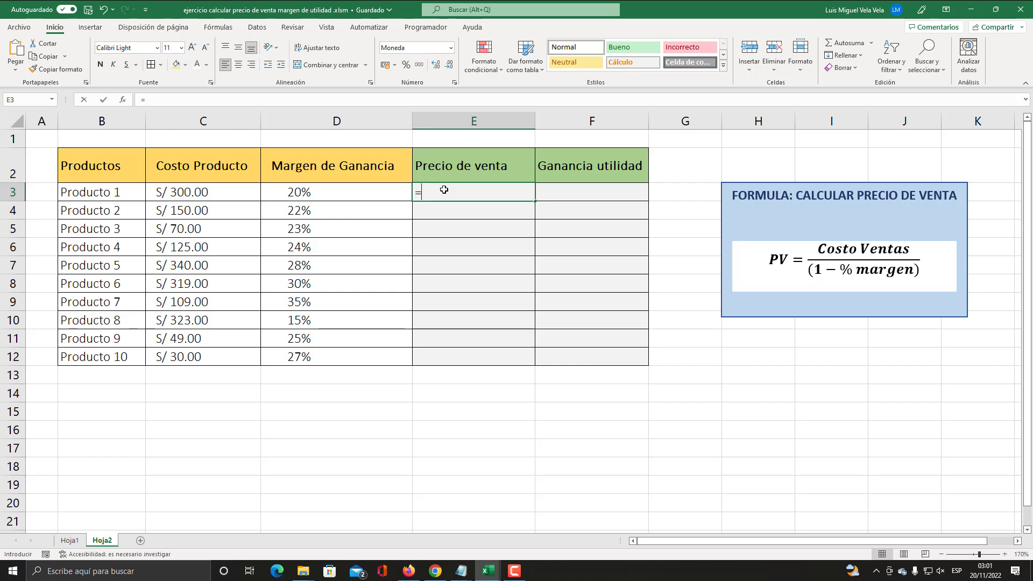
text(Precio)
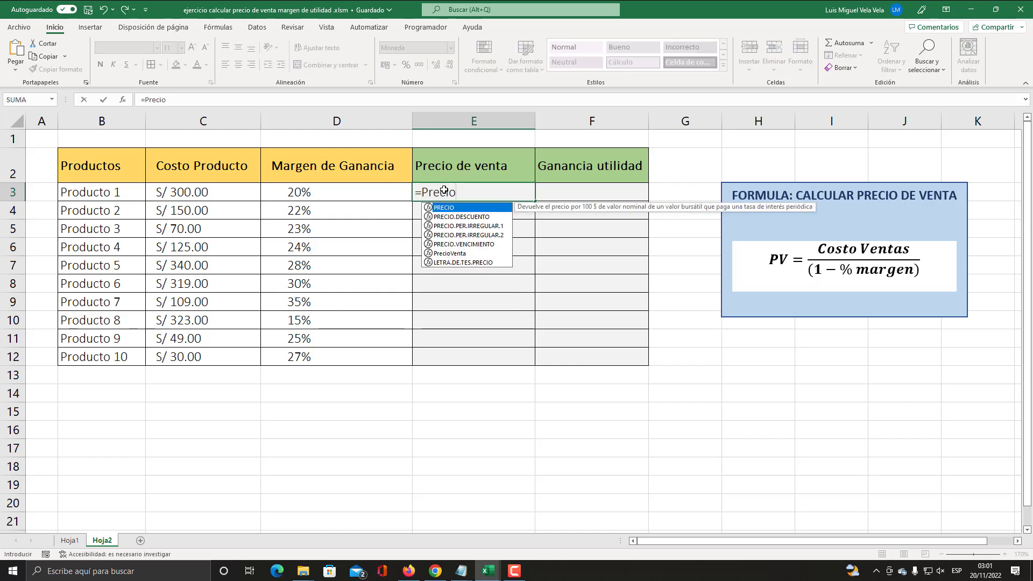
text(Ve)
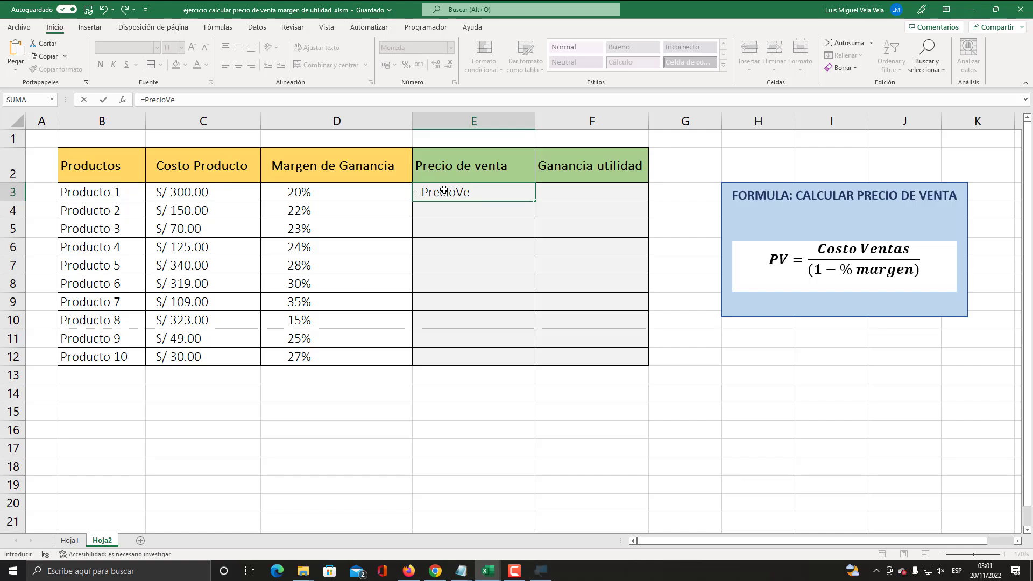
key(super+plus)
key(BackSpace)
text(en)
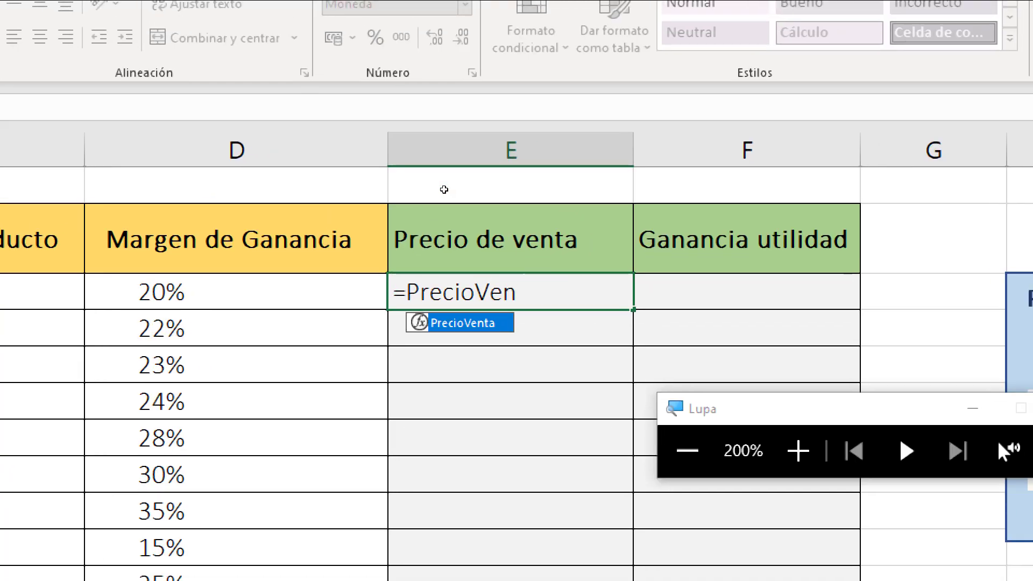
key(Tab)
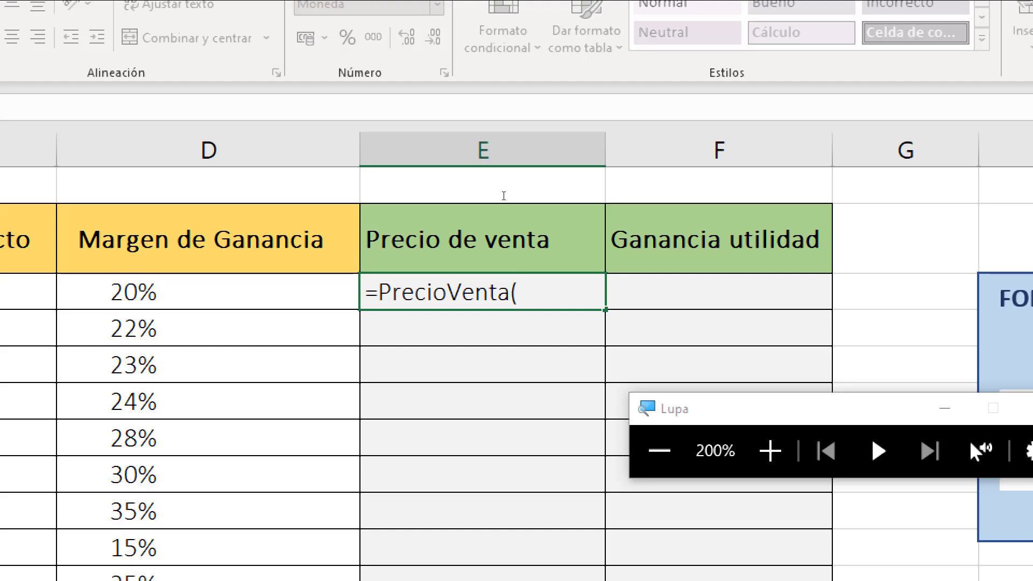
key(super+Escape)
- Complete E3 as =PrecioVenta(C3;D3), giving Producto 1 a price of S/ 375.00
click(209, 194)
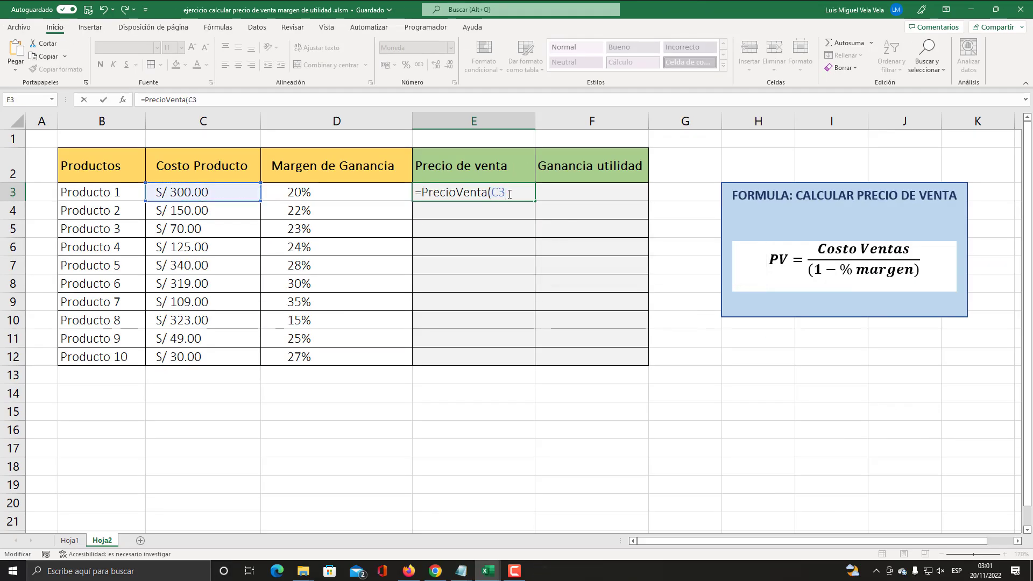
text(;)
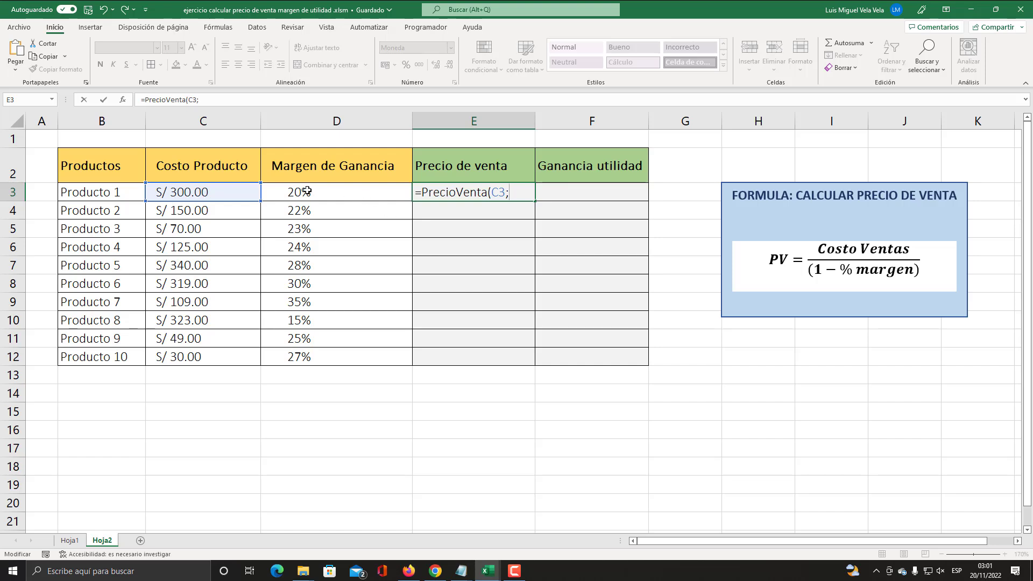
click(306, 191)
click(524, 191)
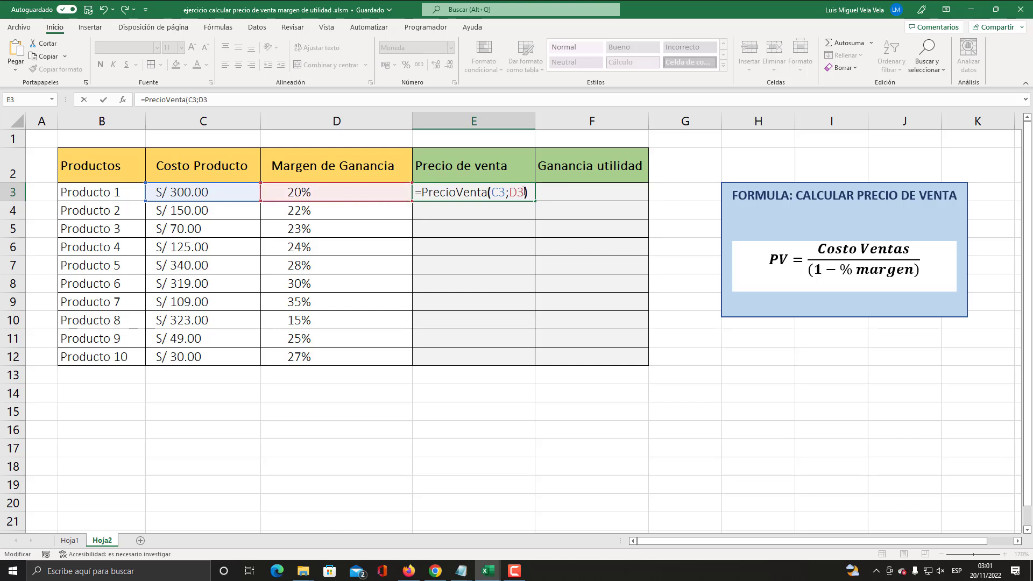
key(Return)
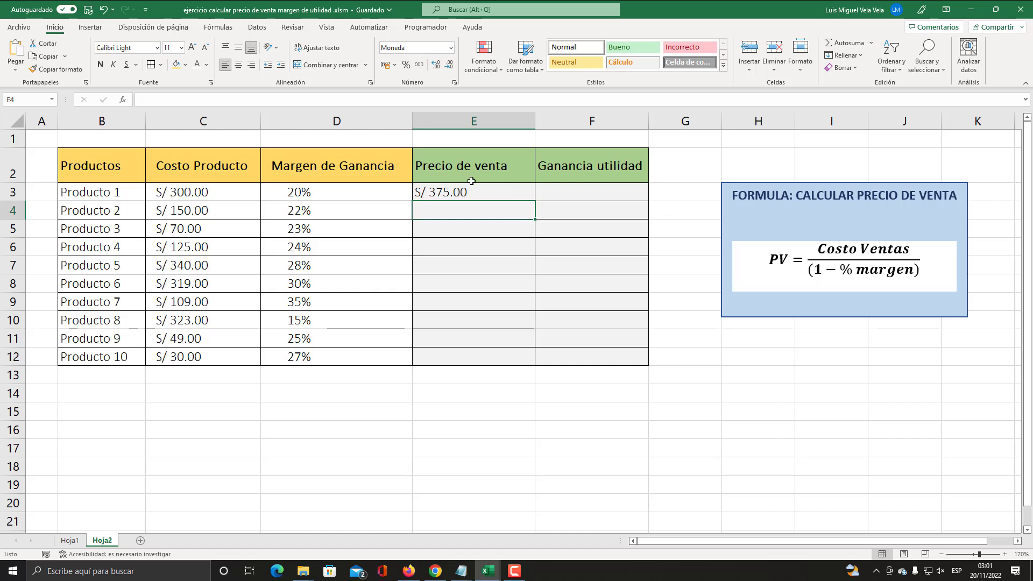
click(469, 195)
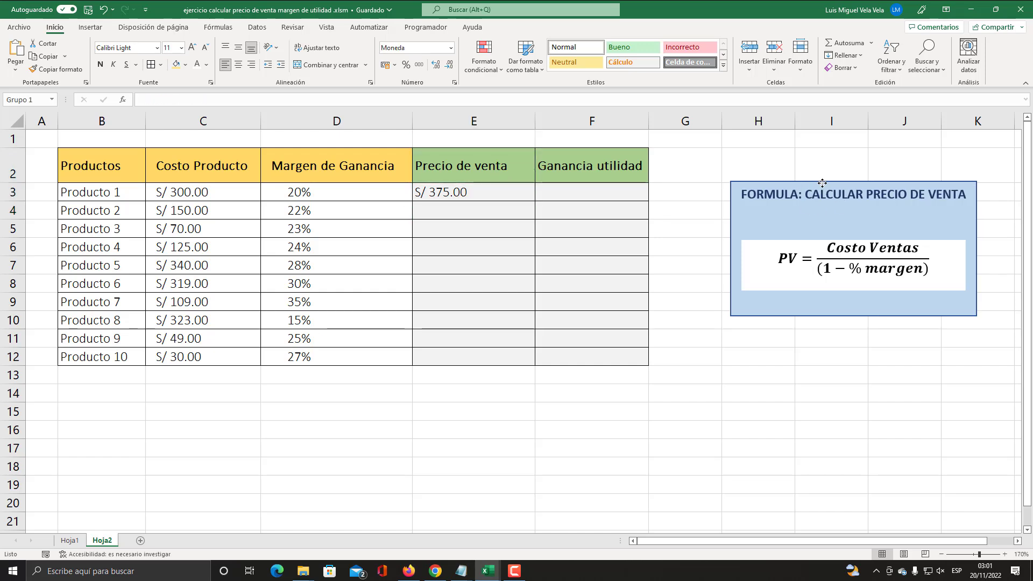
- Enter the check formula =C3/(1-D3) in cell G3
drag(810, 186, 864, 189)
click(698, 187)
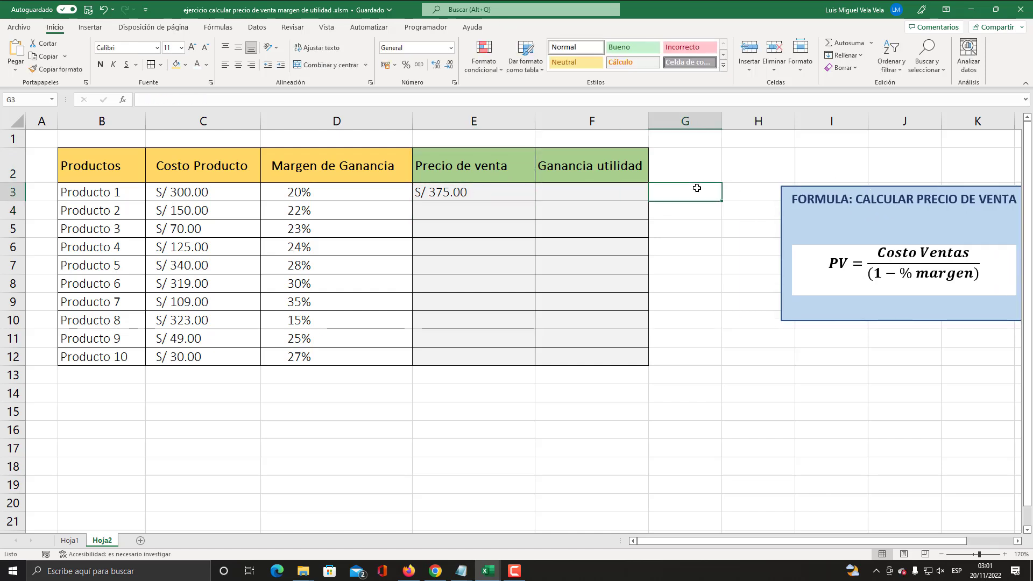
text(=)
click(191, 191)
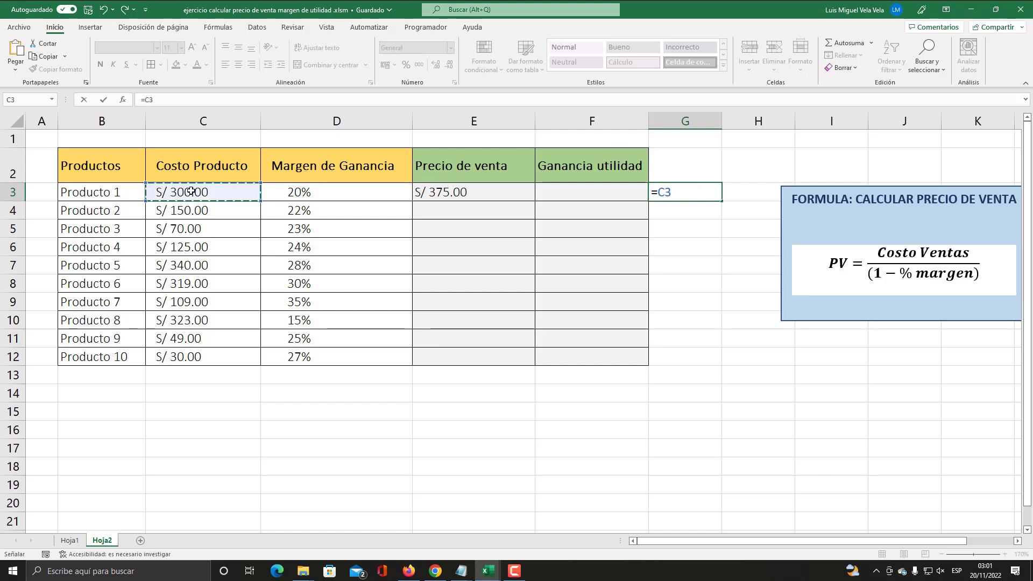
text(/()
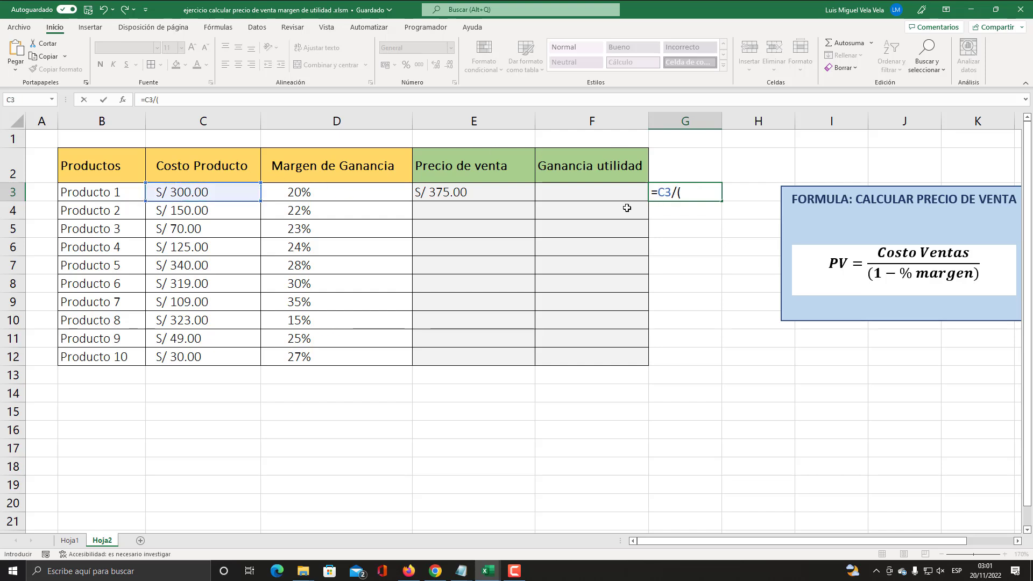
click(680, 193)
text(1-)
click(314, 194)
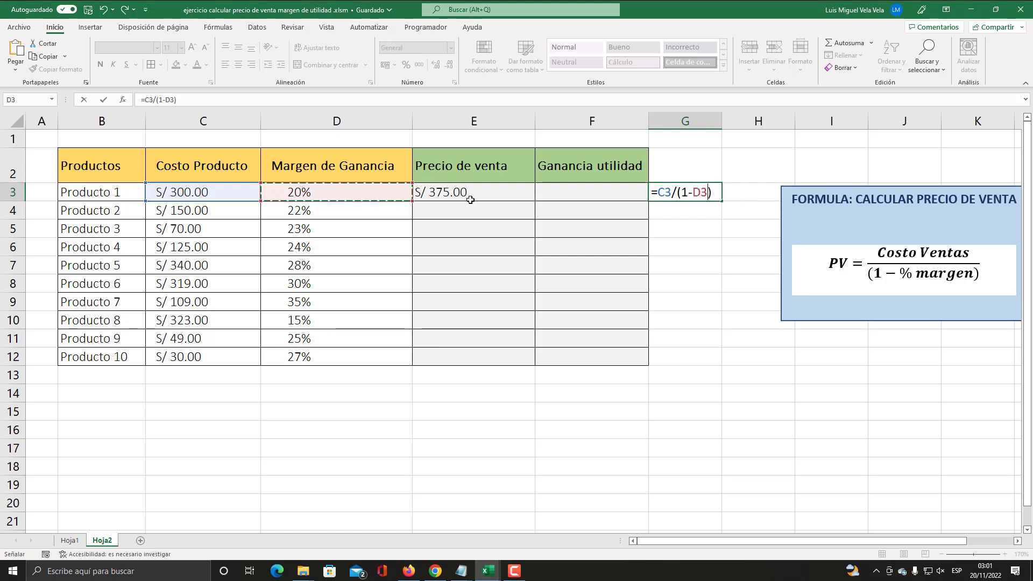
key(Return)
- Copy G3's check formula down to G12 for all ten products
click(683, 195)
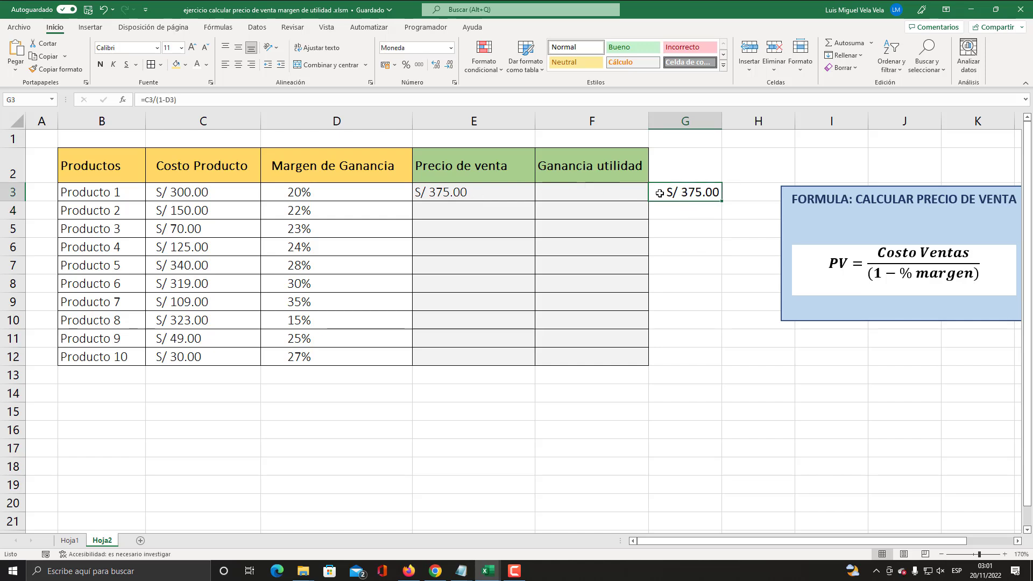
drag(721, 202, 721, 361)
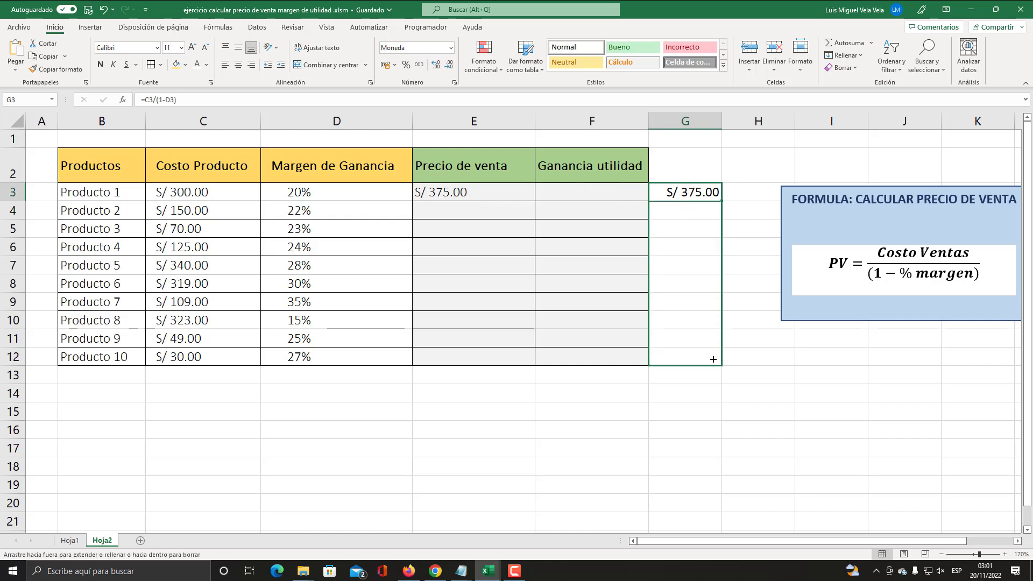
click(484, 194)
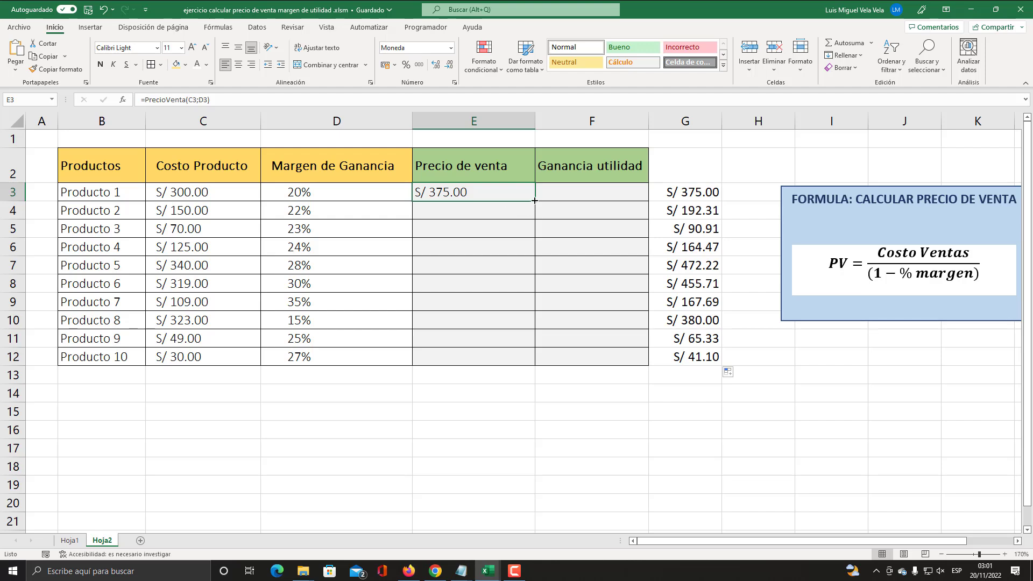
- Fill the PrecioVenta formula from E3 down to E12 and compare results with column G
drag(535, 201, 529, 372)
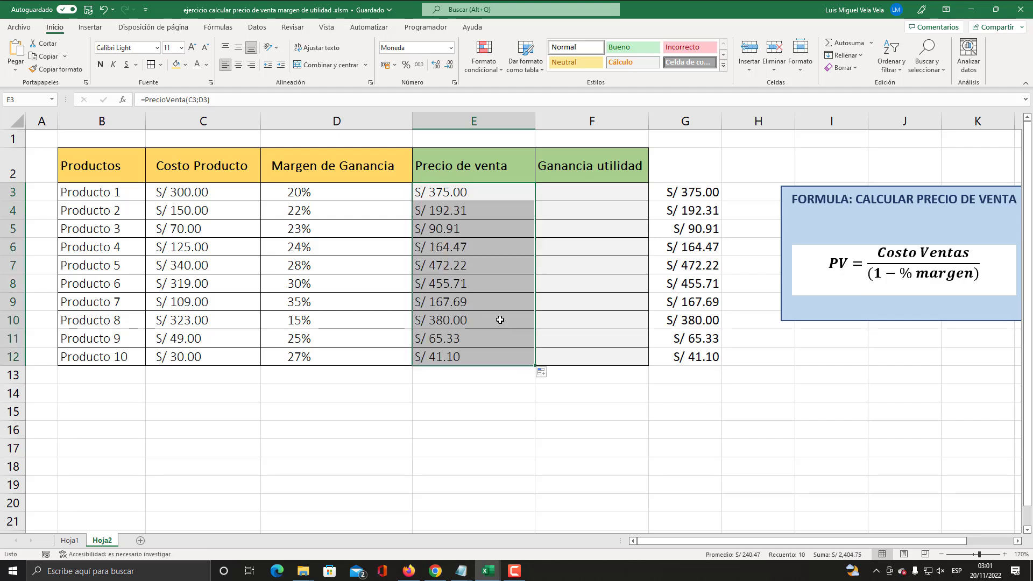
click(465, 223)
click(693, 283)
click(473, 339)
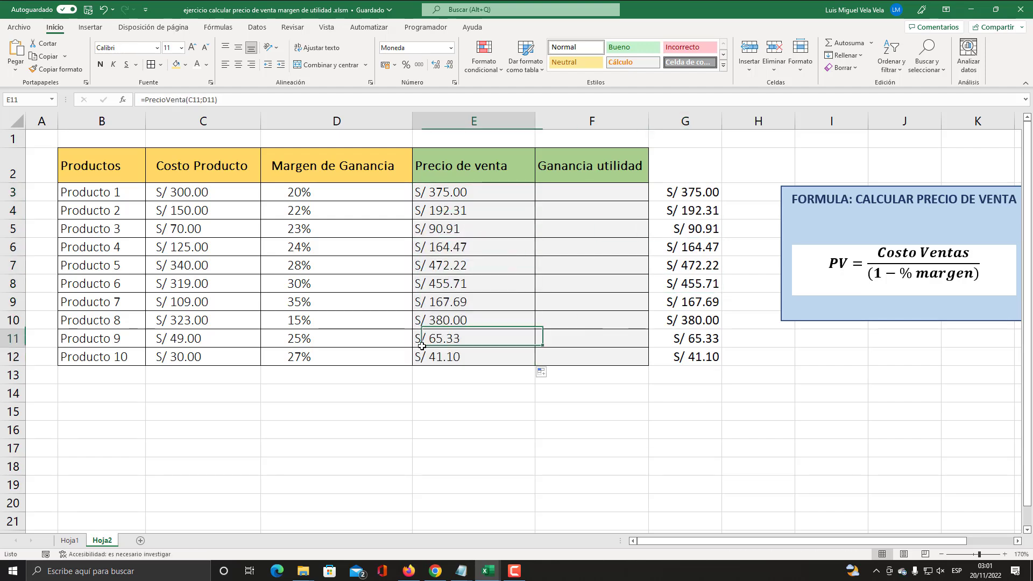
double_click(463, 192)
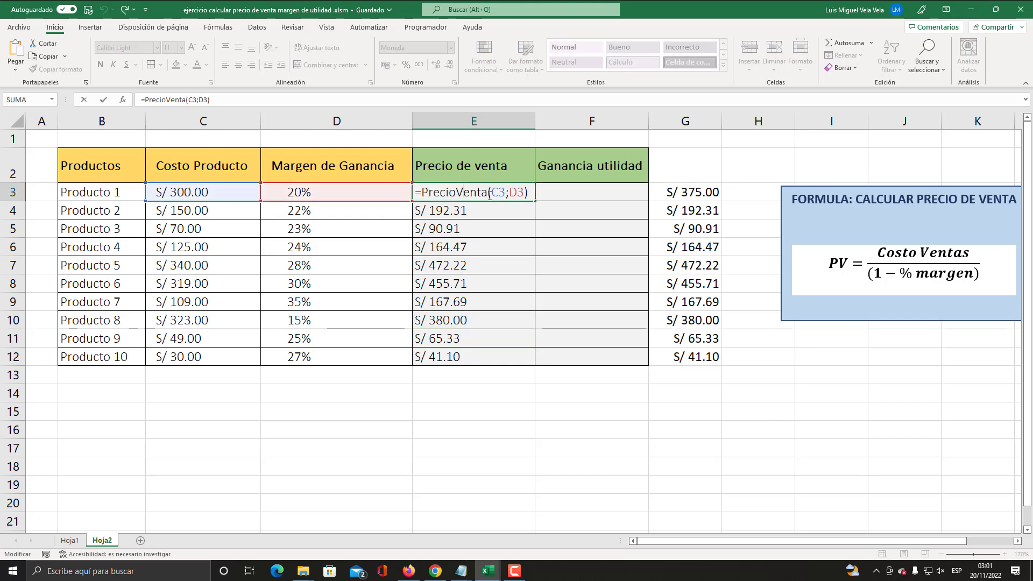
click(492, 205)
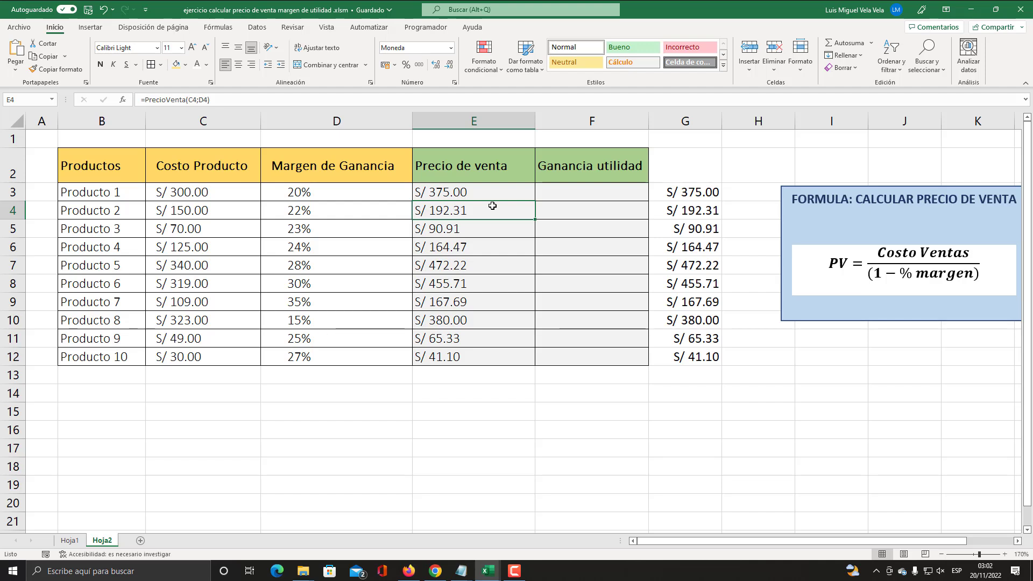
- Enter =E3-D3 in F3 as the first Ganancia utilidad
click(557, 192)
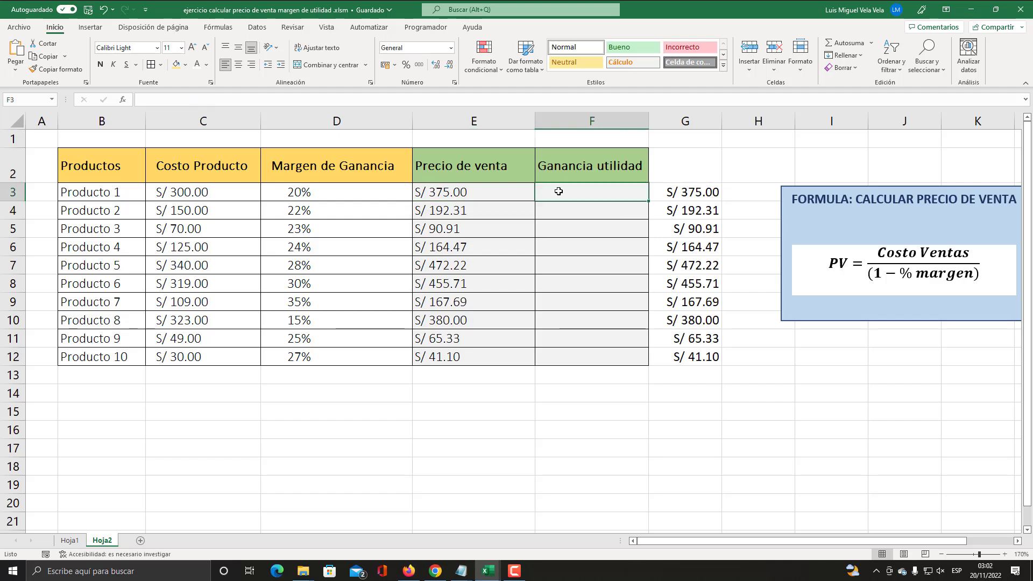
text(=)
click(504, 188)
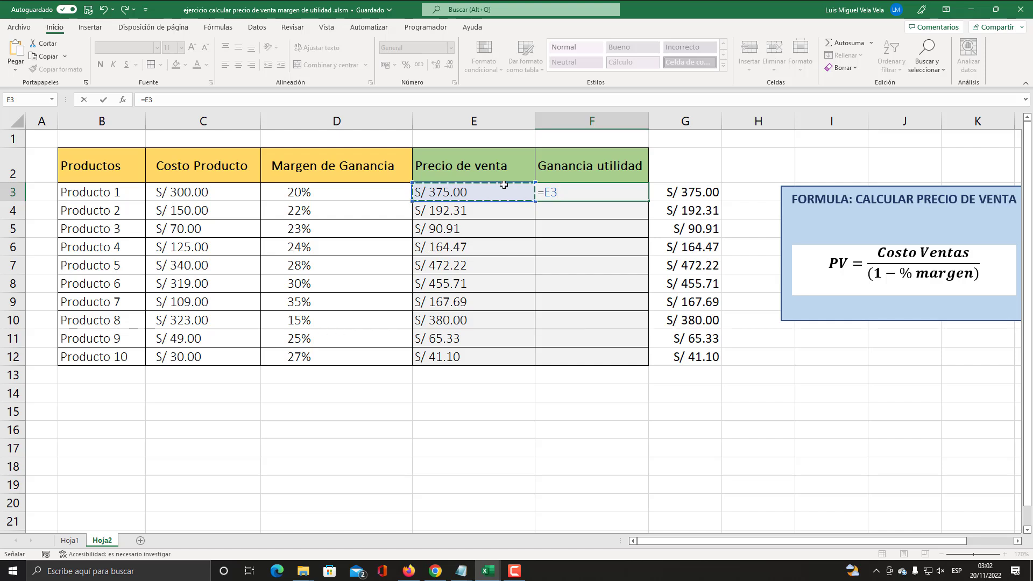
text(-)
click(350, 192)
key(Return)
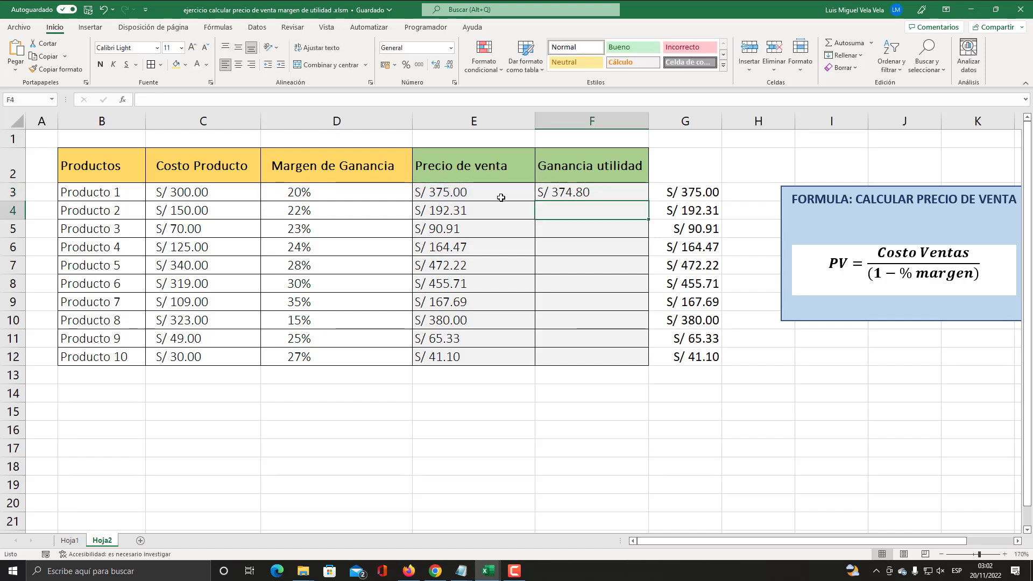
- Copy F3's formula down to F12 and review its E3 and D3 references
key(Up)
drag(651, 200, 648, 363)
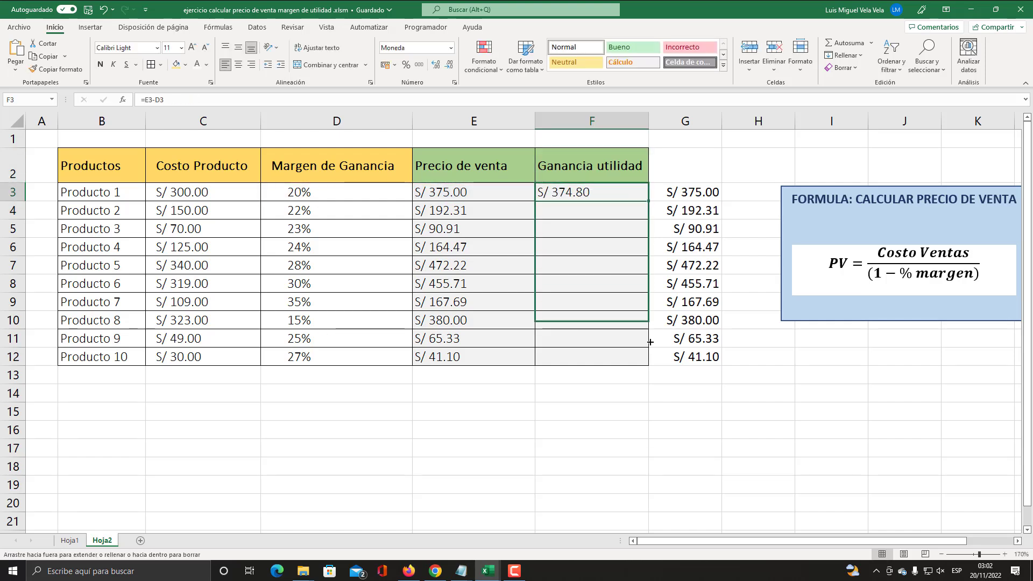
click(579, 195)
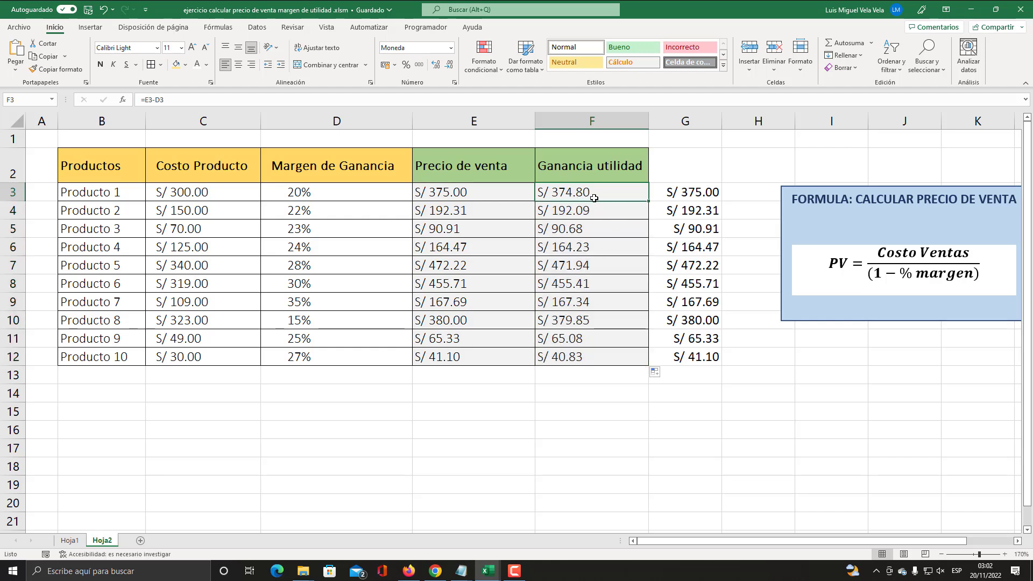
double_click(584, 196)
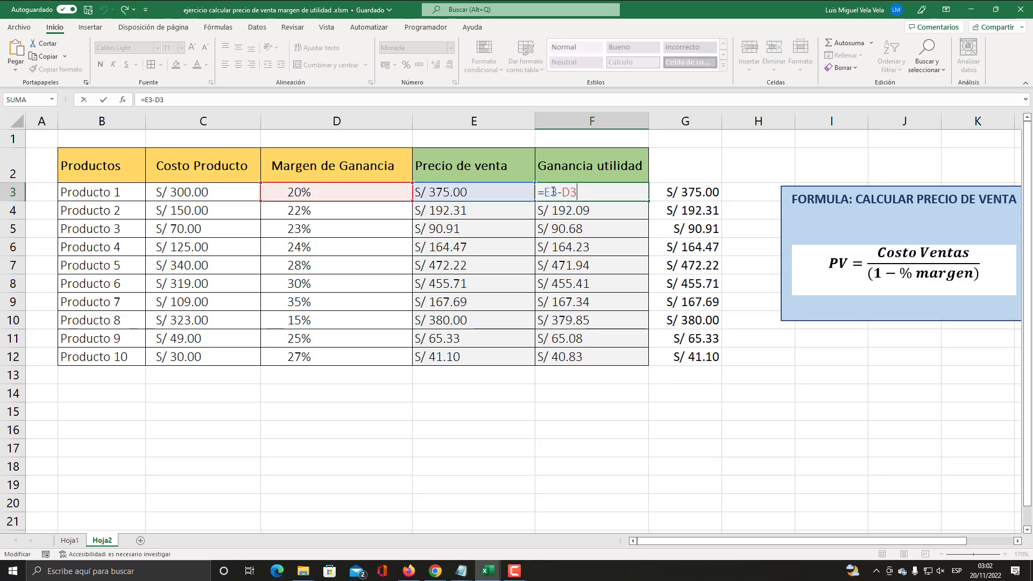
key(super+plus)
drag(557, 196, 530, 196)
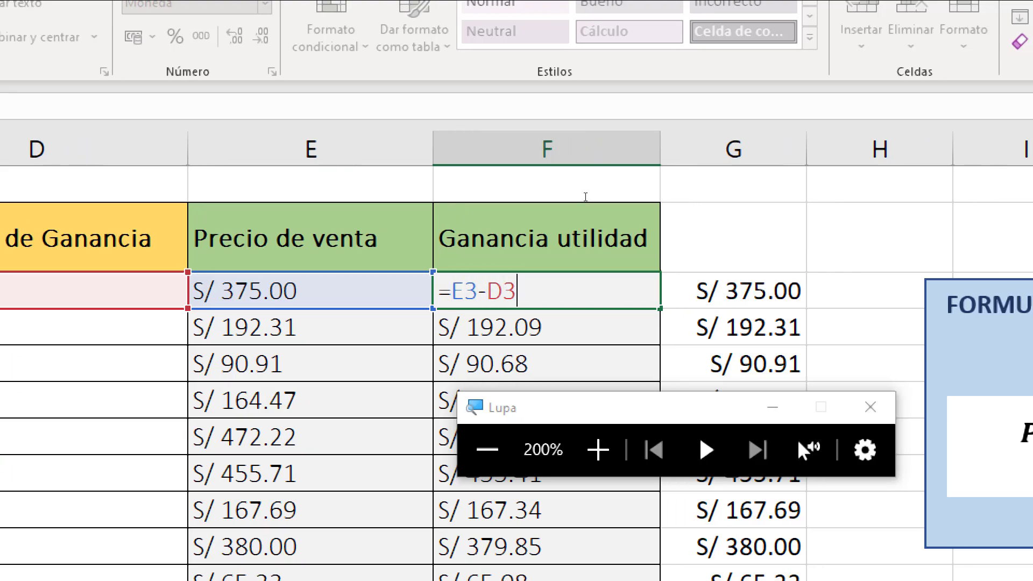
key(Escape)
key(super+Escape)
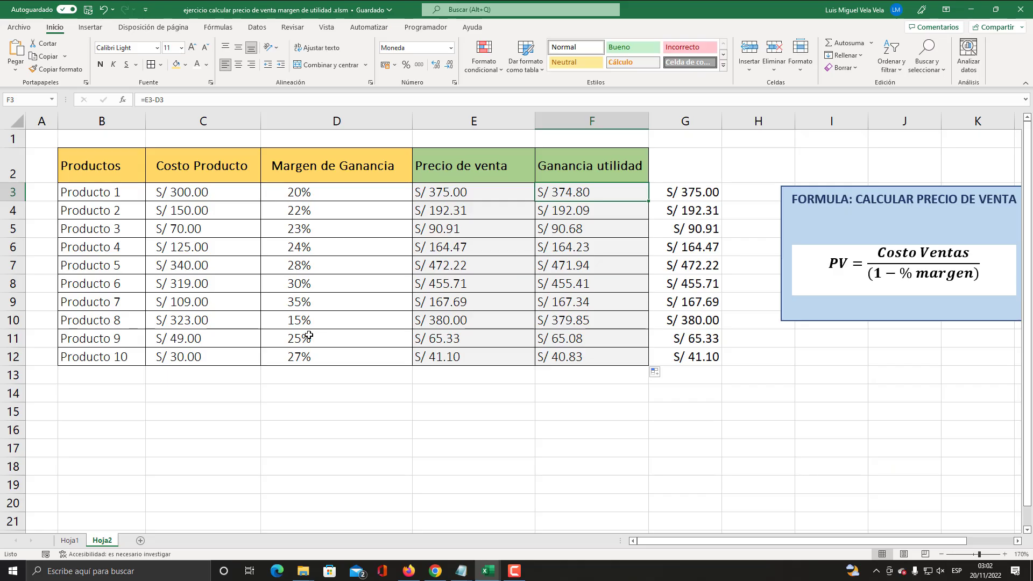